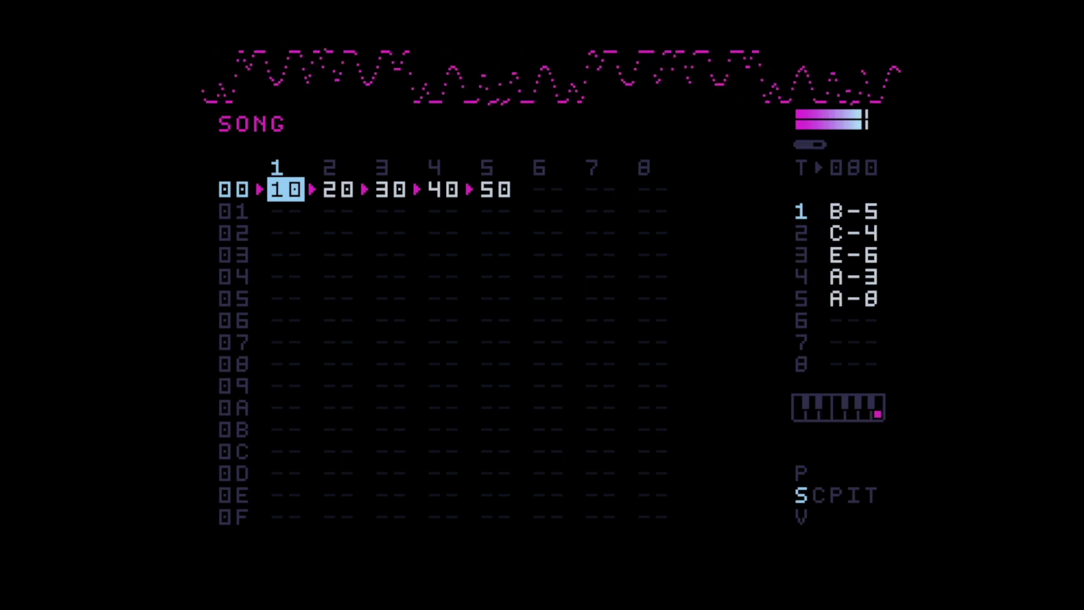
# - Stop the playing song on the SONG screen with the Play key
pyautogui.press('space')
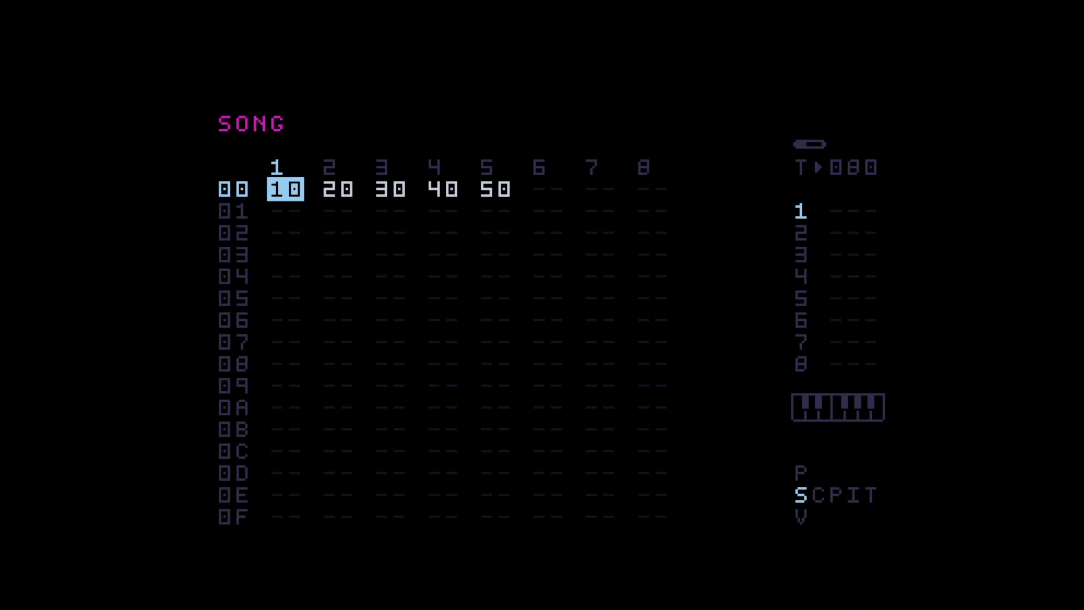
# - Go from song row 00 into chain 10 and phrase 10, then play phrase 10
pyautogui.hotkey('shift', 'Right')
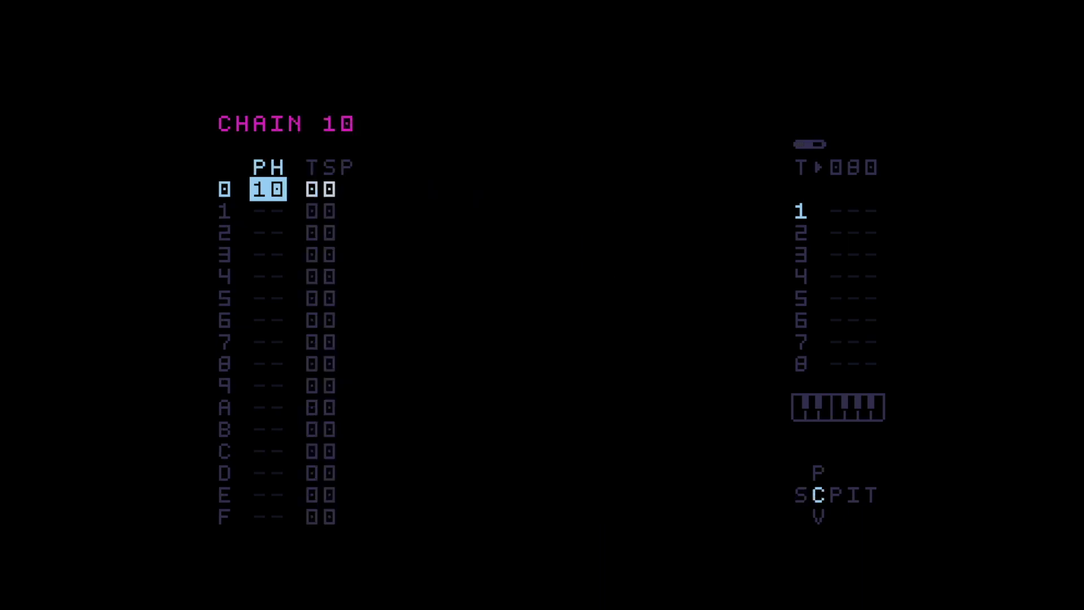
pyautogui.hotkey('shift', 'Right')
pyautogui.press('Left')
pyautogui.press('Left')
pyautogui.press('Left')
pyautogui.press('Left')
pyautogui.press('Up')
pyautogui.press('Up')
pyautogui.press('Up')
pyautogui.press('Up')
pyautogui.press('Up')
pyautogui.press('Up')
pyautogui.press('Up')
pyautogui.press('Up')
pyautogui.press('Right')
pyautogui.press('Right')
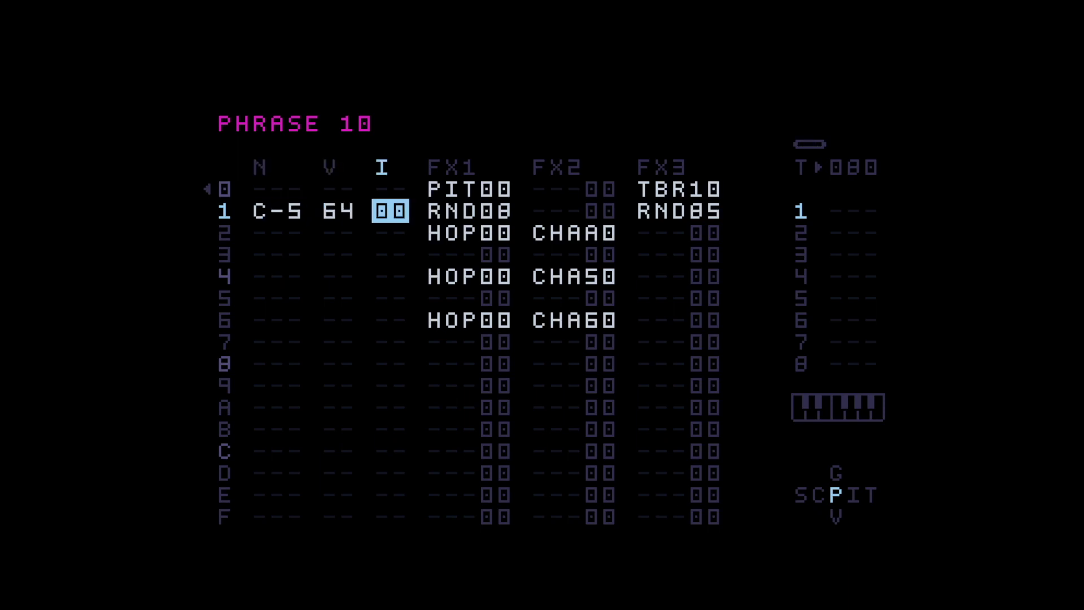
pyautogui.press('Up')
pyautogui.press('Left')
pyautogui.press('Left')
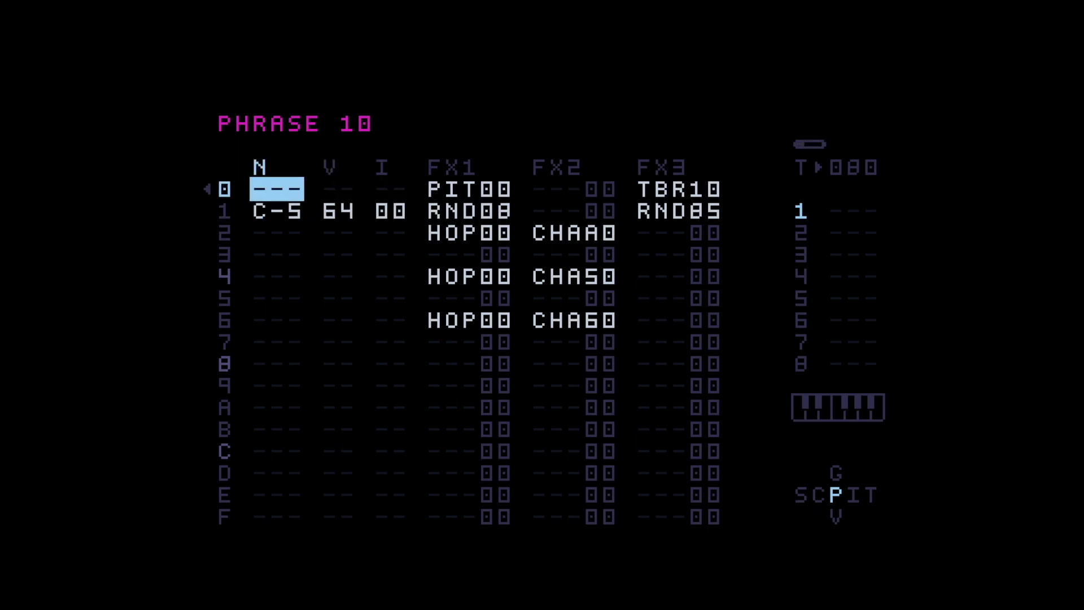
pyautogui.press('space')
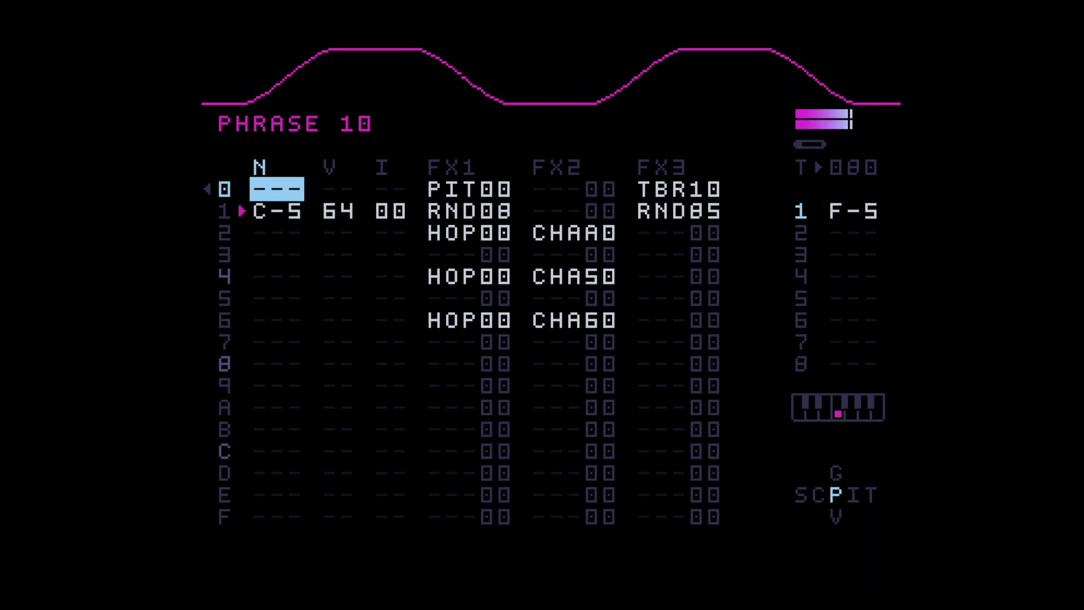
# - Stop phrase 10, then look over row 1's C-5 note, velocity 64 and RND command
pyautogui.press('space')
pyautogui.click(277, 211)
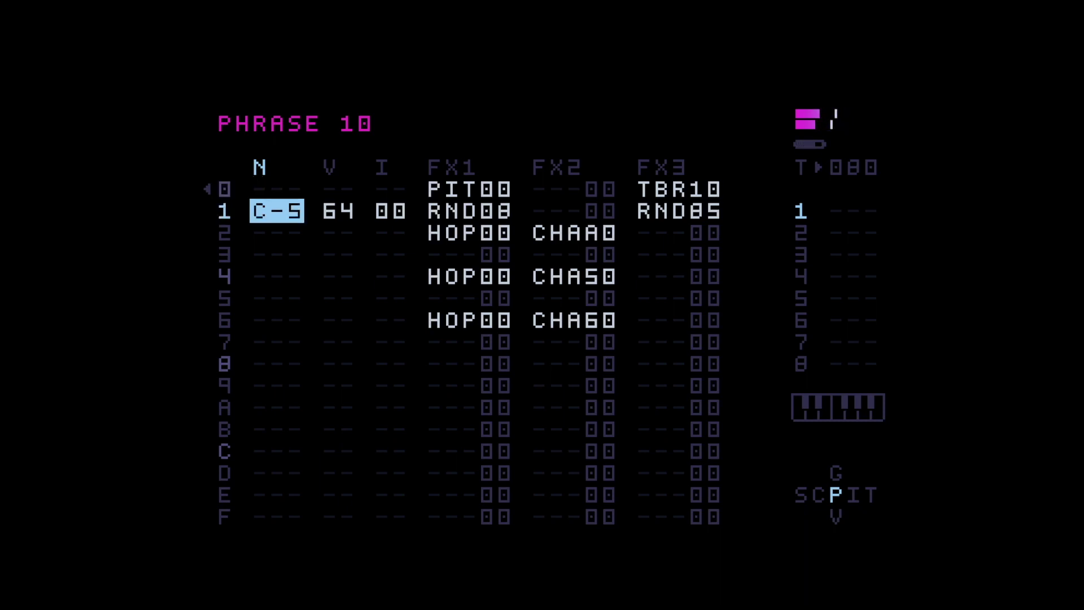
pyautogui.click(337, 211)
pyautogui.click(277, 211)
pyautogui.click(452, 211)
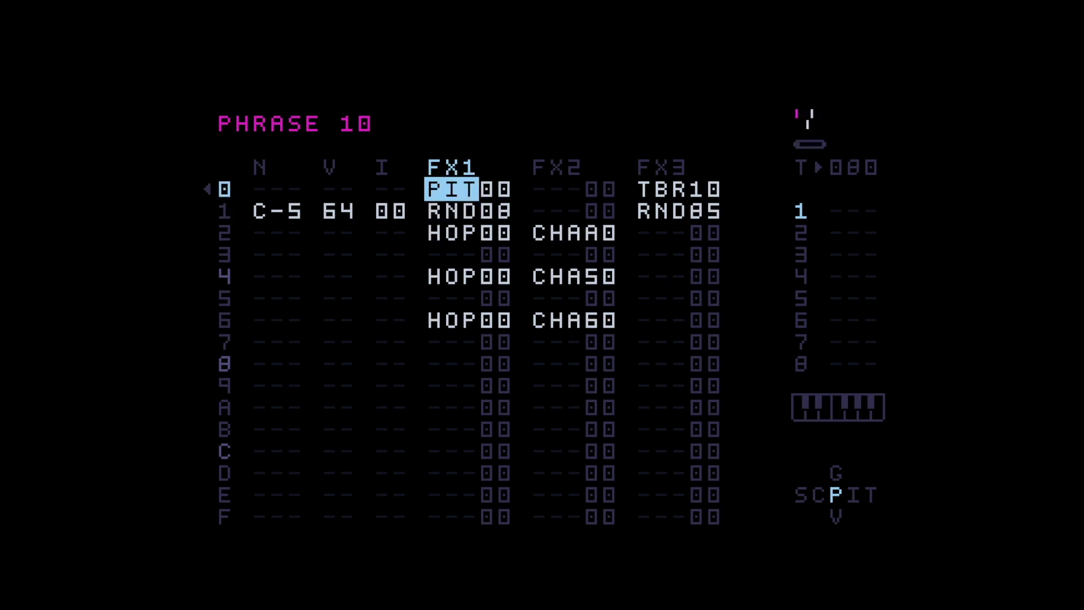
pyautogui.click(452, 189)
pyautogui.click(277, 189)
# - Compare row 1's RND value 08 with row 0's PIT value 00
pyautogui.click(338, 210)
pyautogui.click(277, 210)
pyautogui.click(338, 210)
pyautogui.click(390, 211)
pyautogui.click(452, 210)
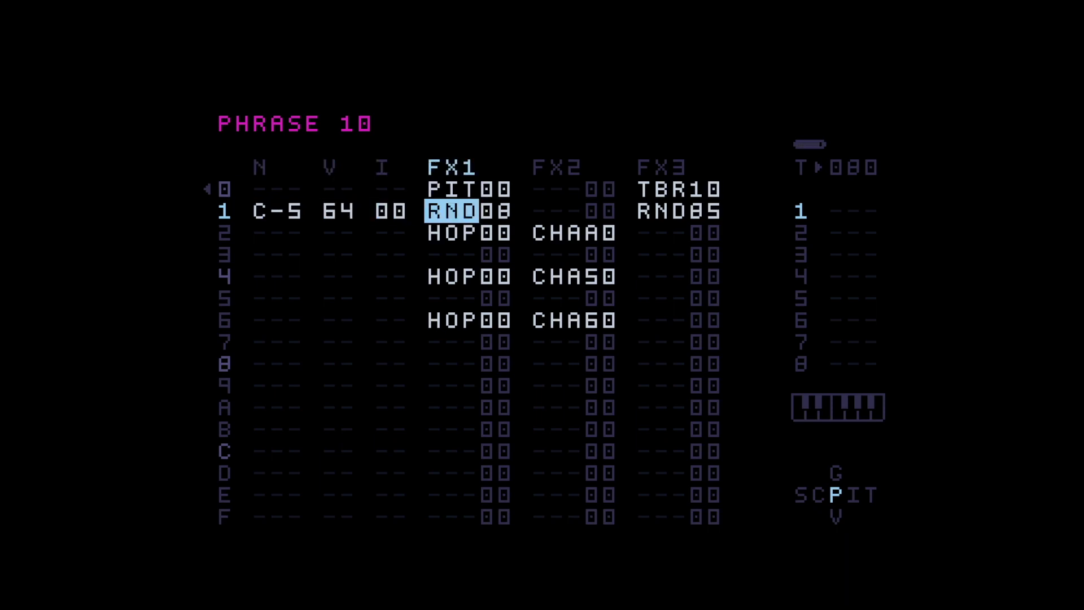
pyautogui.click(496, 211)
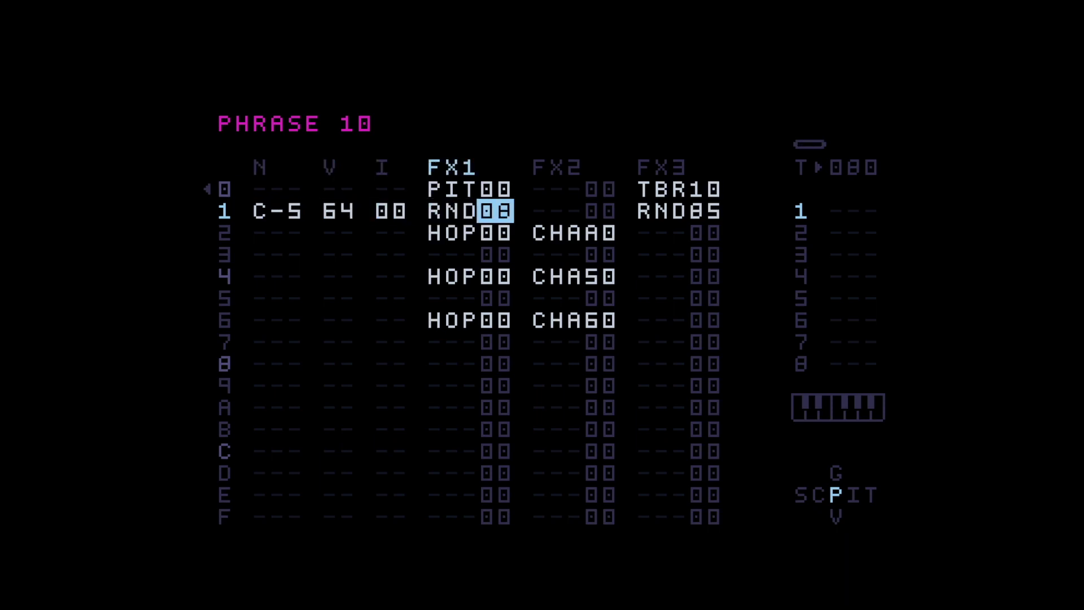
pyautogui.click(452, 211)
pyautogui.click(452, 189)
pyautogui.click(496, 189)
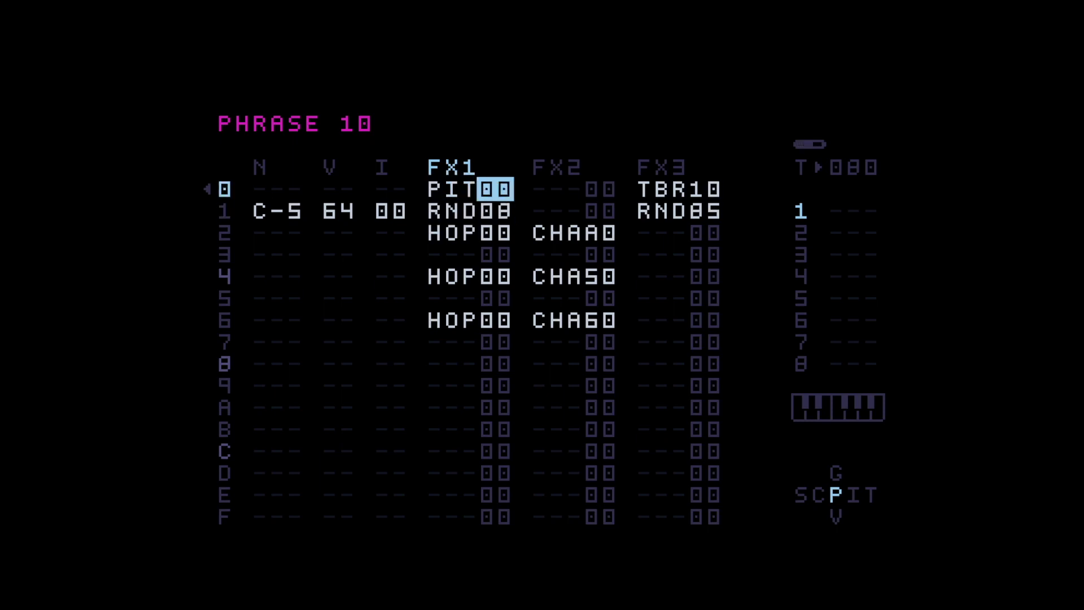
pyautogui.click(495, 210)
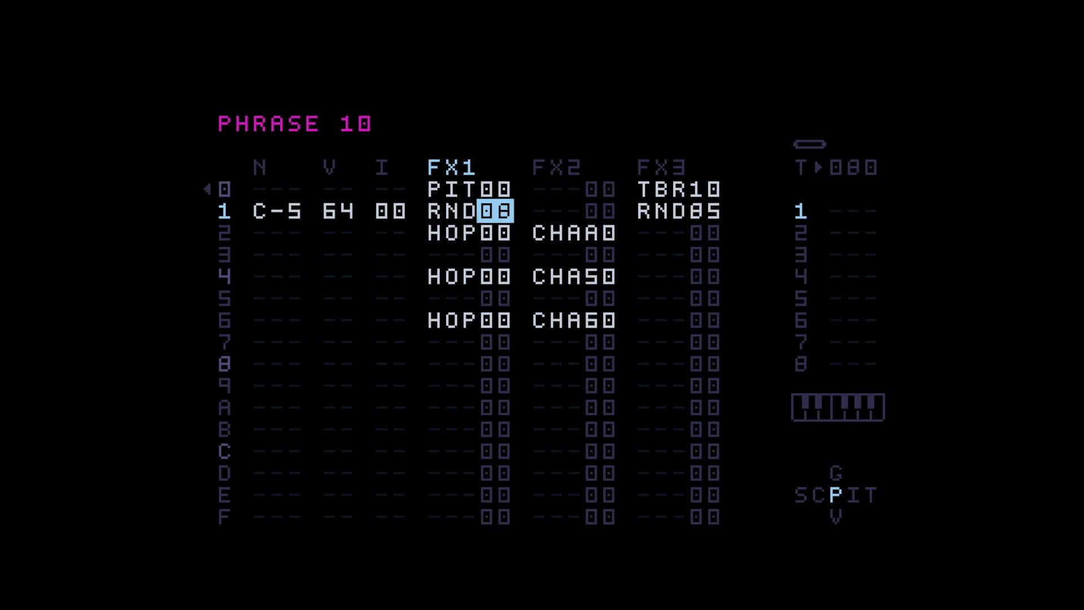
pyautogui.click(495, 188)
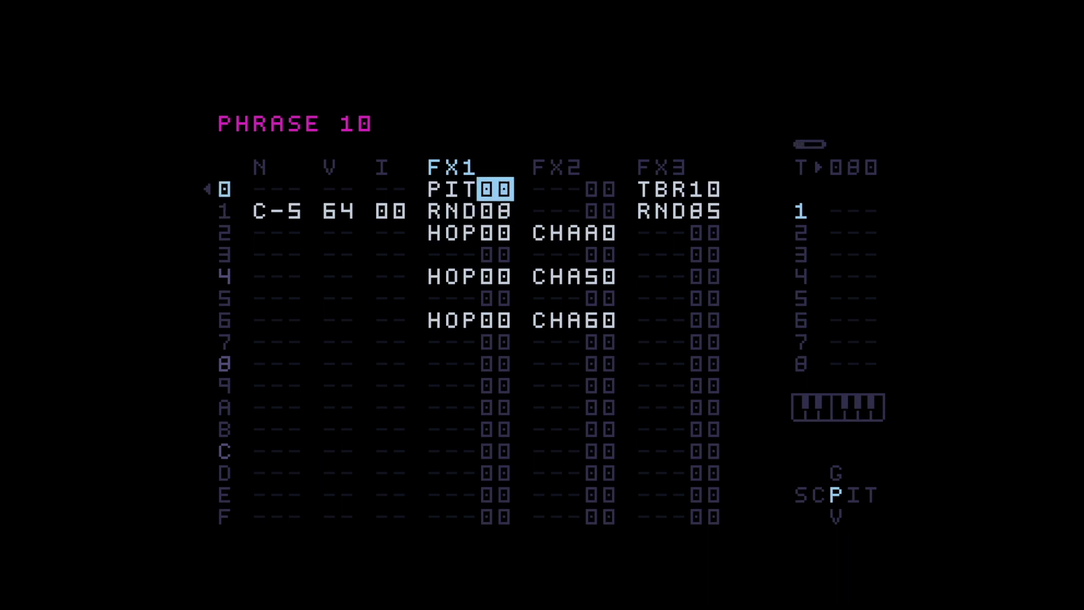
pyautogui.hotkey('shift', 'Up')
pyautogui.hotkey('shift', 'Up')
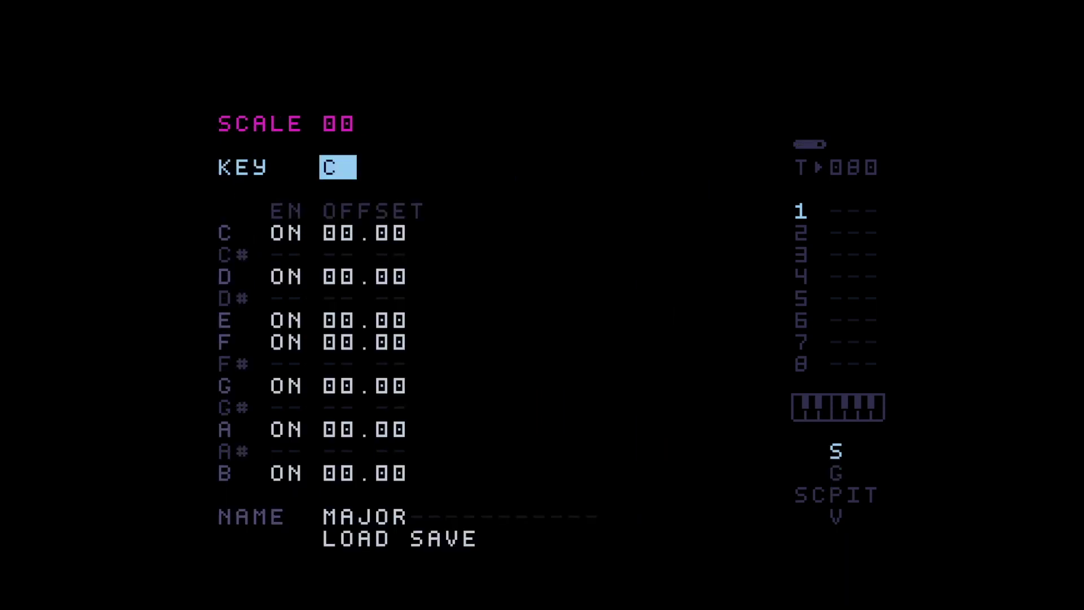
pyautogui.press('Down')
pyautogui.press('Down')
pyautogui.press('Down')
pyautogui.press('Down')
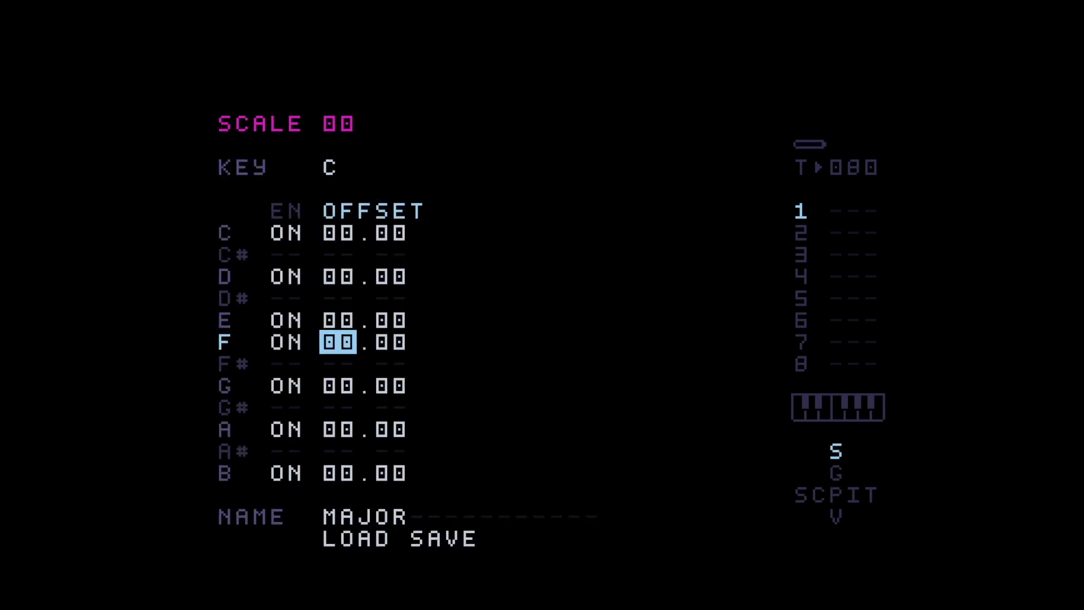
pyautogui.press('Down')
pyautogui.press('Down')
pyautogui.press('Down')
pyautogui.press('Down')
pyautogui.press('Down')
pyautogui.press('Down')
pyautogui.press('Down')
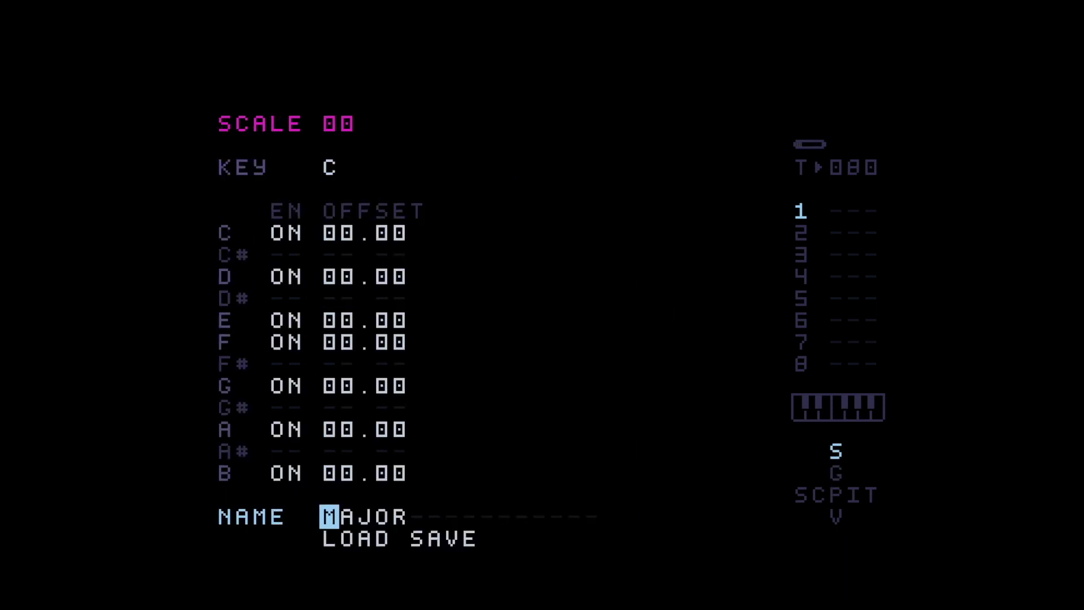
pyautogui.hotkey('shift', 'Down')
pyautogui.hotkey('shift', 'Down')
pyautogui.press('Down')
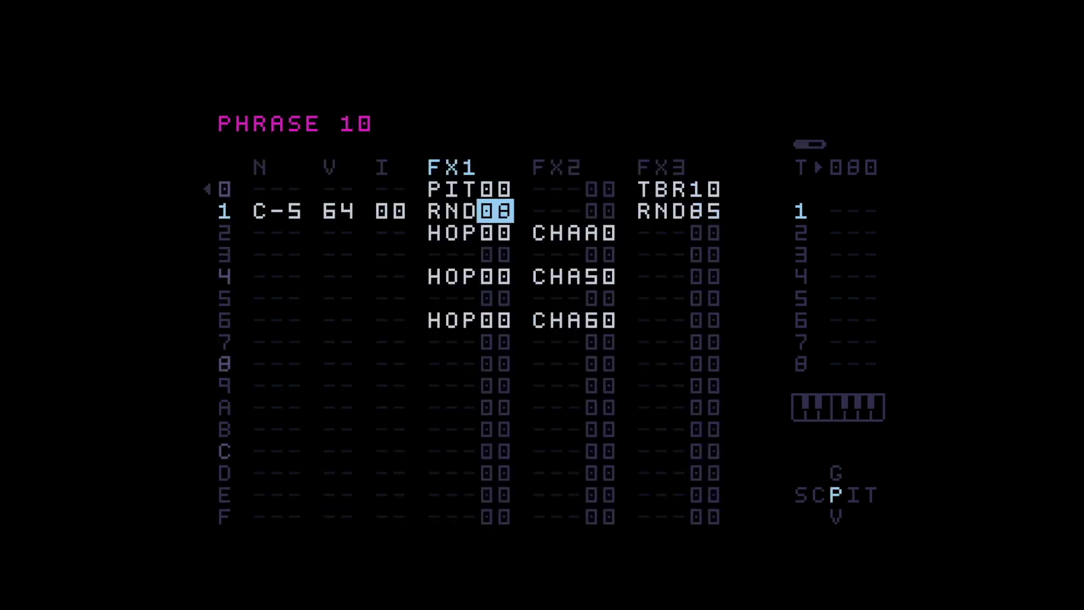
pyautogui.press('Up')
pyautogui.press('Down')
pyautogui.press('Up')
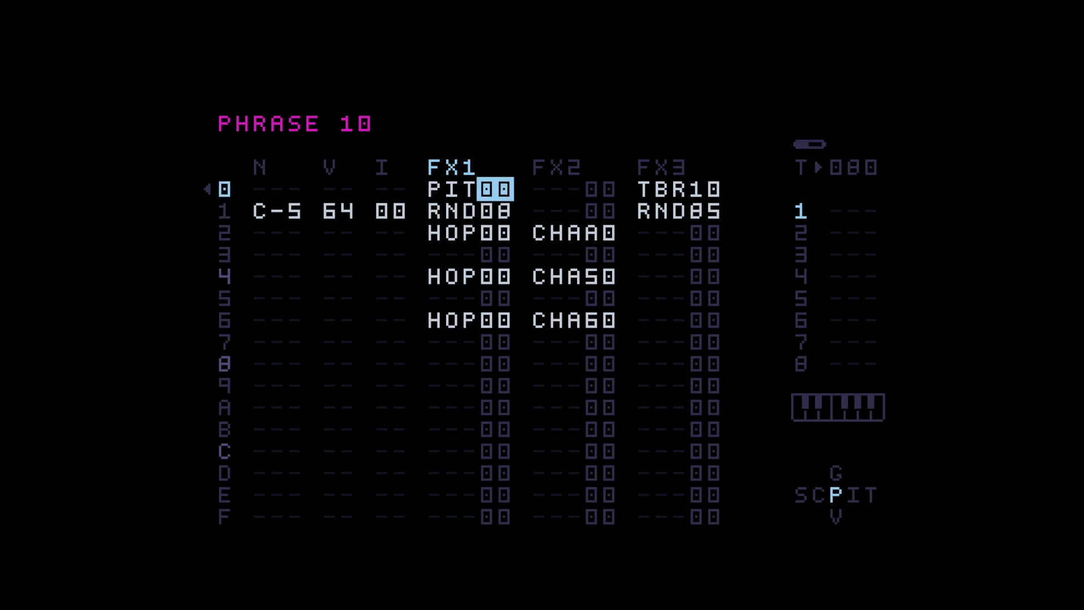
pyautogui.press('Left')
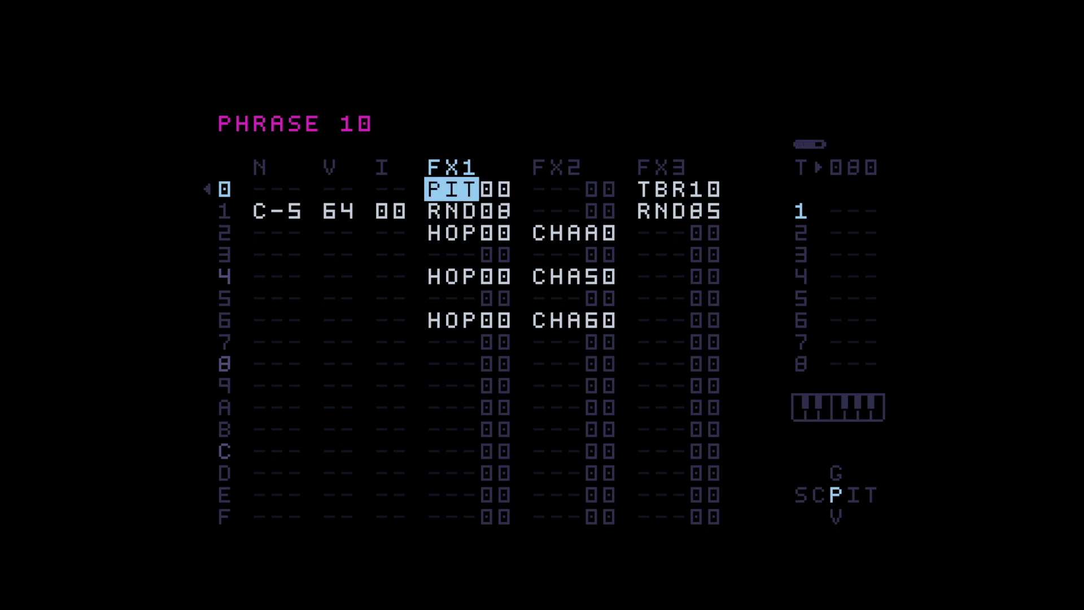
pyautogui.press('Down')
pyautogui.press('Down')
pyautogui.press('Down')
pyautogui.press('Down')
pyautogui.press('Down')
pyautogui.press('Down')
pyautogui.press('Up')
pyautogui.press('Up')
pyautogui.press('Up')
pyautogui.press('Up')
pyautogui.press('Down')
pyautogui.press('Down')
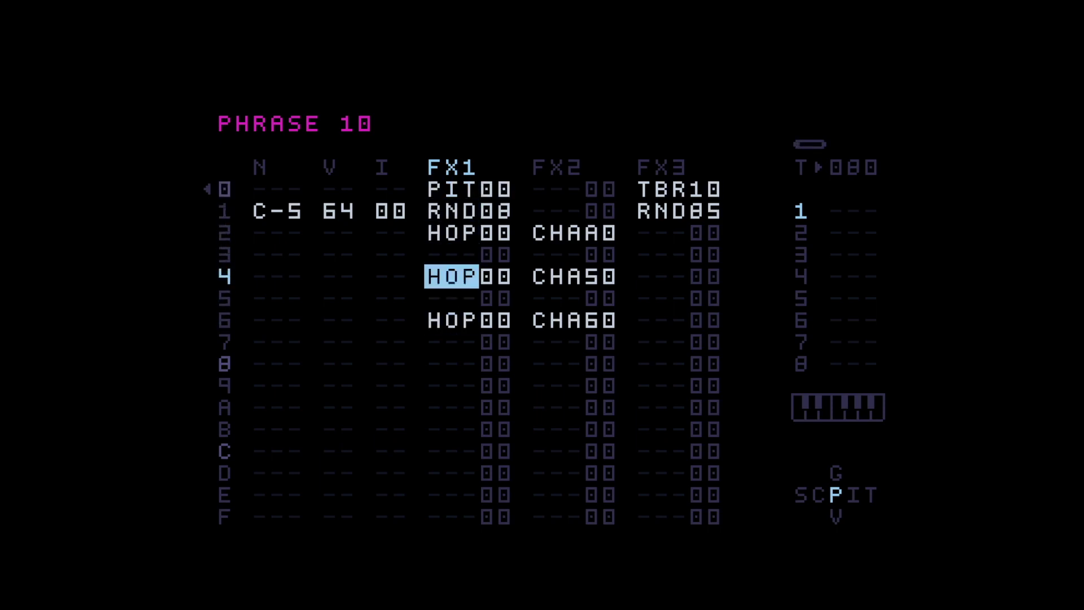
pyautogui.press('Up')
pyautogui.press('Up')
pyautogui.press('Up')
pyautogui.press('Left')
pyautogui.press('Left')
pyautogui.press('Left')
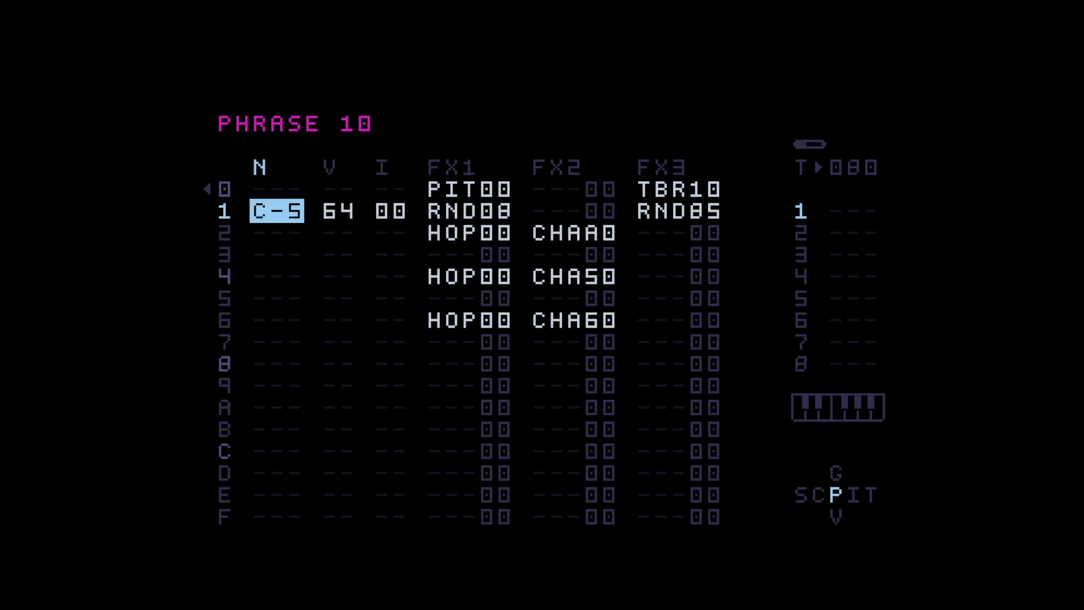
pyautogui.press('Right')
pyautogui.press('Right')
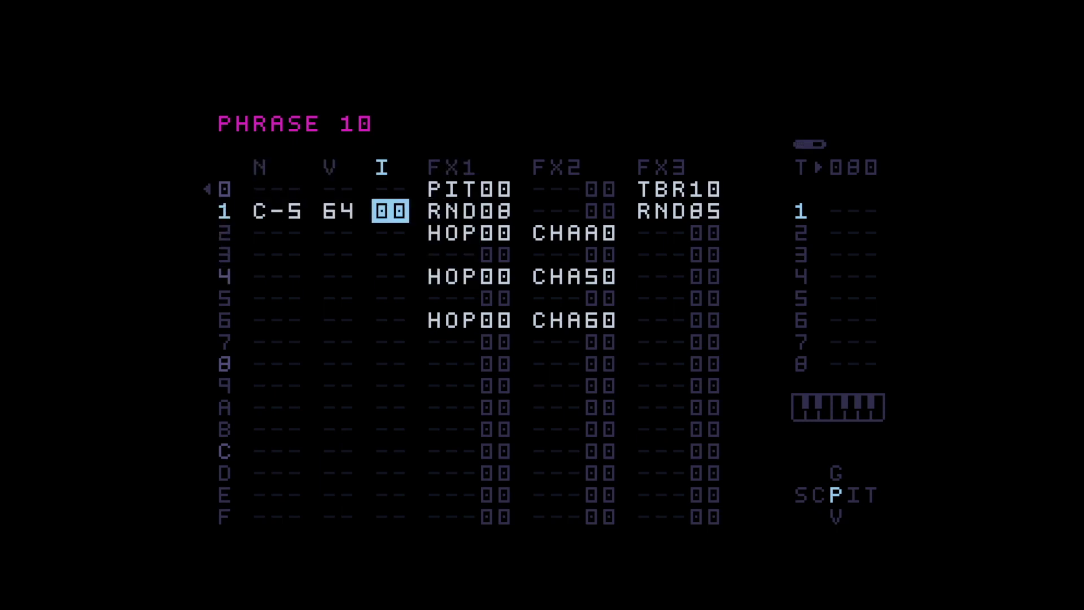
pyautogui.press('Right')
pyautogui.press('Up')
pyautogui.press('Right')
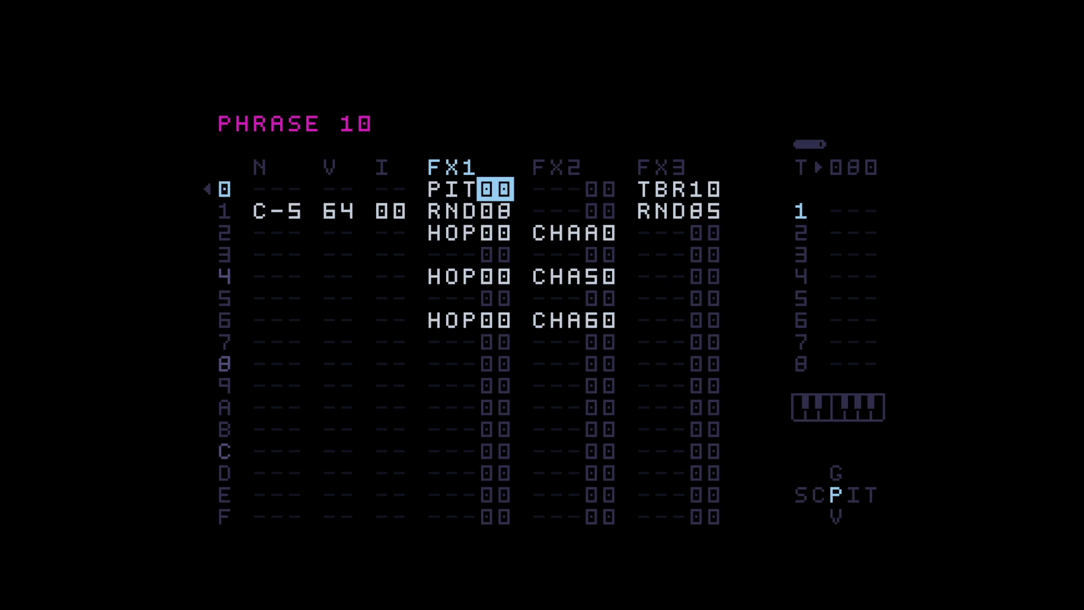
pyautogui.press('Down')
pyautogui.press('Left')
pyautogui.press('Left')
pyautogui.press('Left')
pyautogui.press('Left')
pyautogui.press('Right')
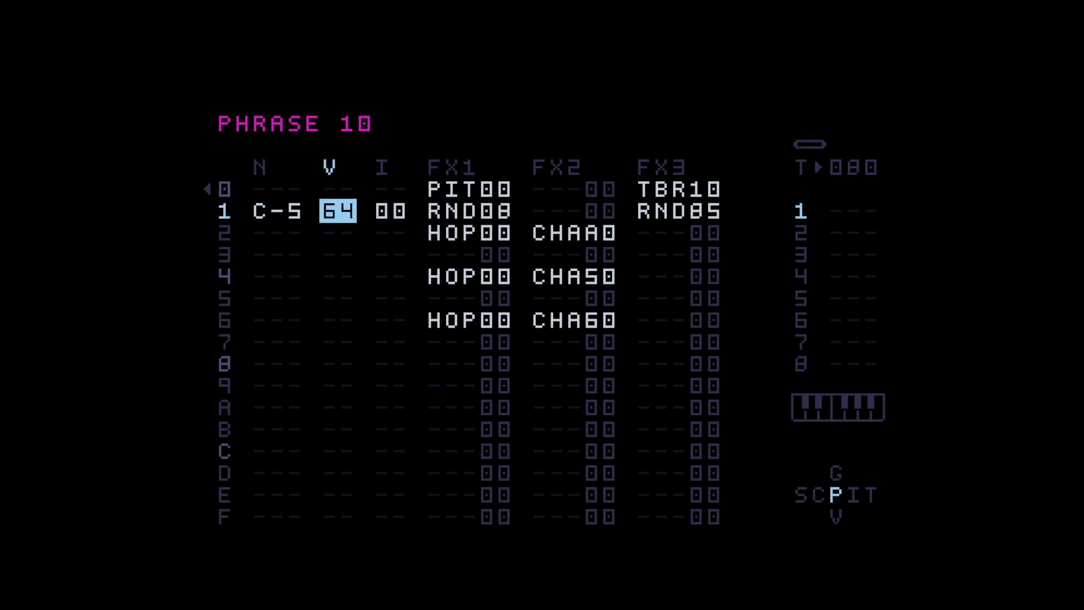
pyautogui.press('Right')
pyautogui.press('Right')
pyautogui.press('Right')
pyautogui.press('Left')
pyautogui.press('Left')
pyautogui.press('Left')
pyautogui.press('Left')
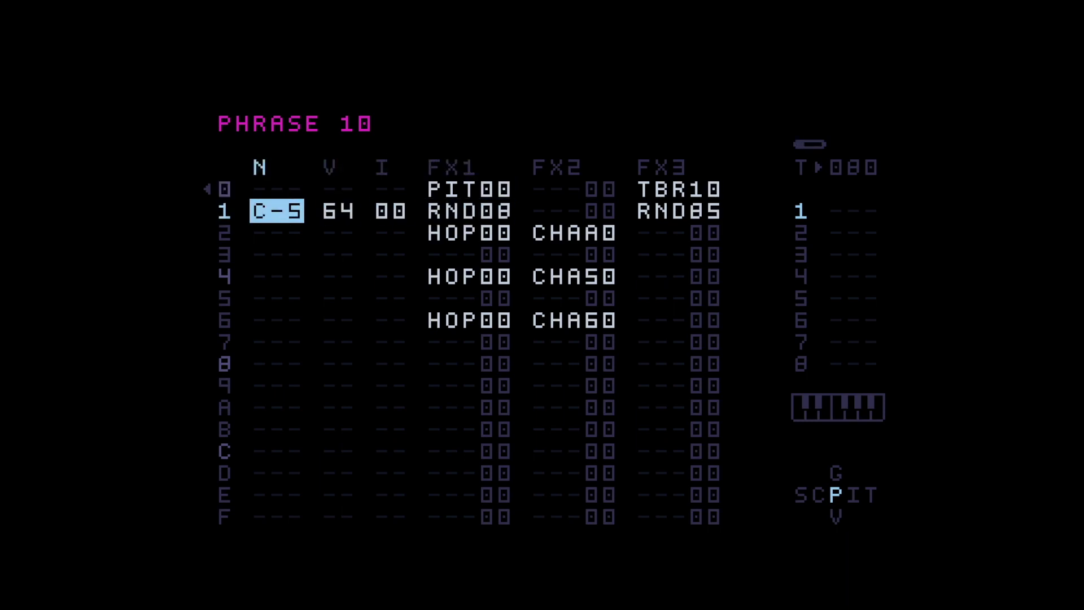
pyautogui.hotkey('shift', 'Up')
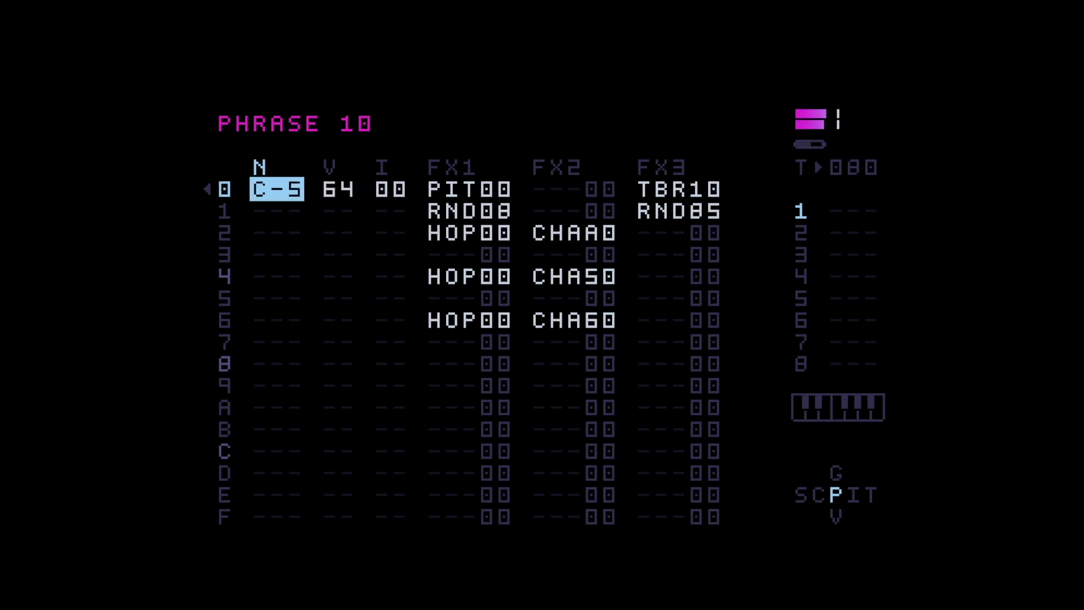
pyautogui.press('space')
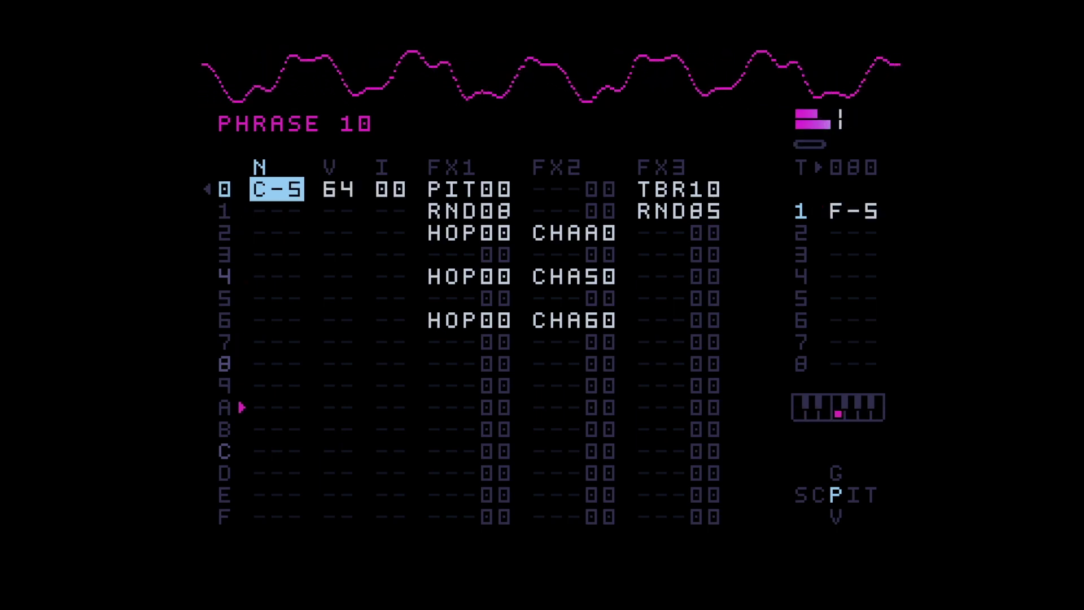
pyautogui.press('space')
pyautogui.press('Right')
pyautogui.press('Left')
pyautogui.press('Down')
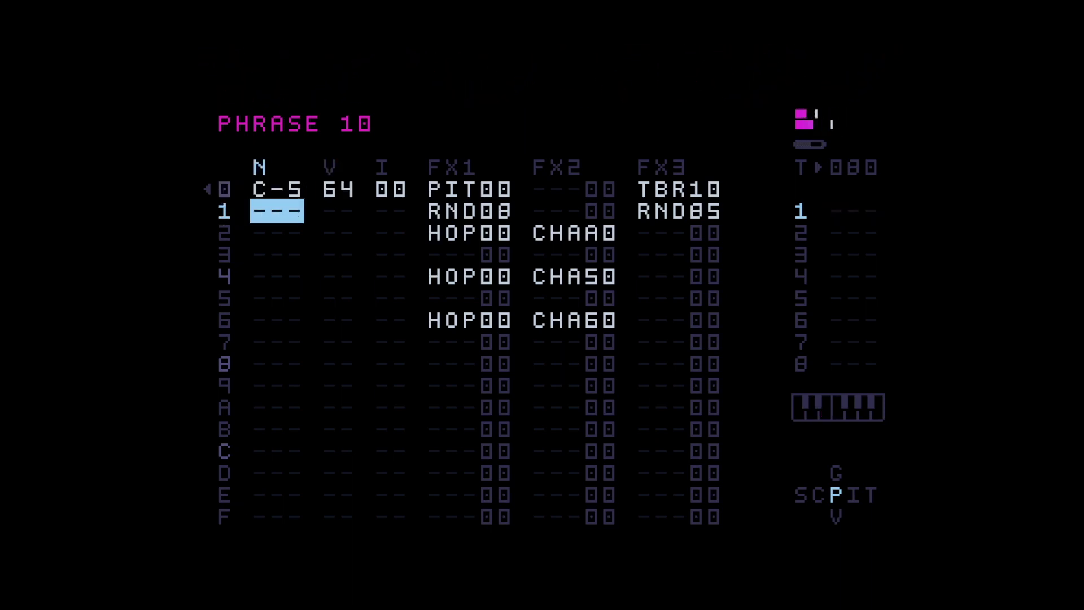
pyautogui.press('Right')
pyautogui.press('Right')
pyautogui.press('Right')
pyautogui.press('Right')
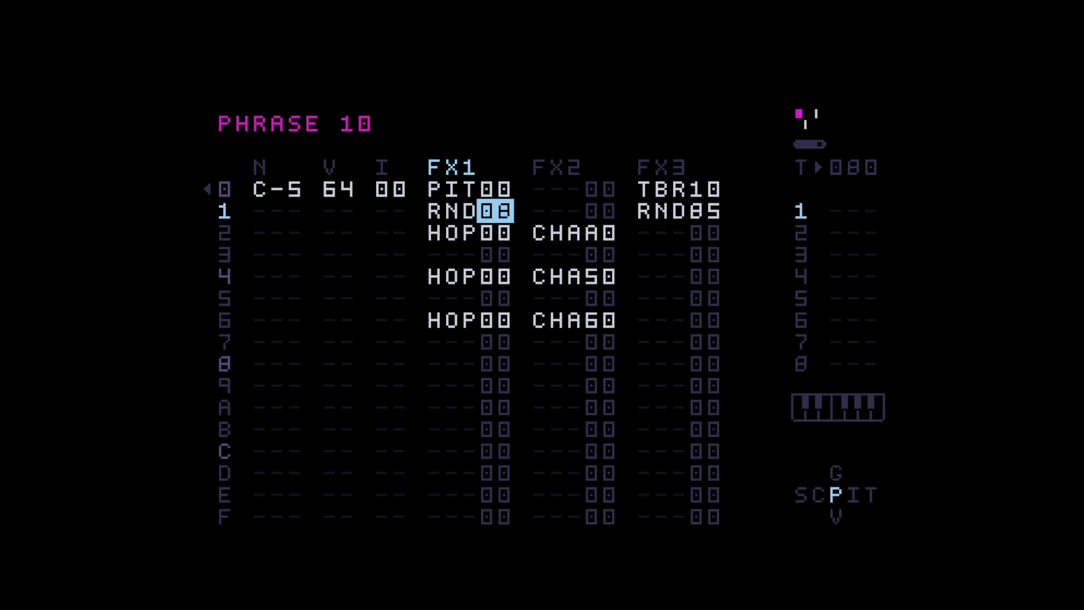
pyautogui.press('Left')
pyautogui.press('Left')
pyautogui.press('Left')
pyautogui.press('Left')
pyautogui.press('Up')
pyautogui.press('Delete')
pyautogui.press('Down')
pyautogui.press('ctrl')
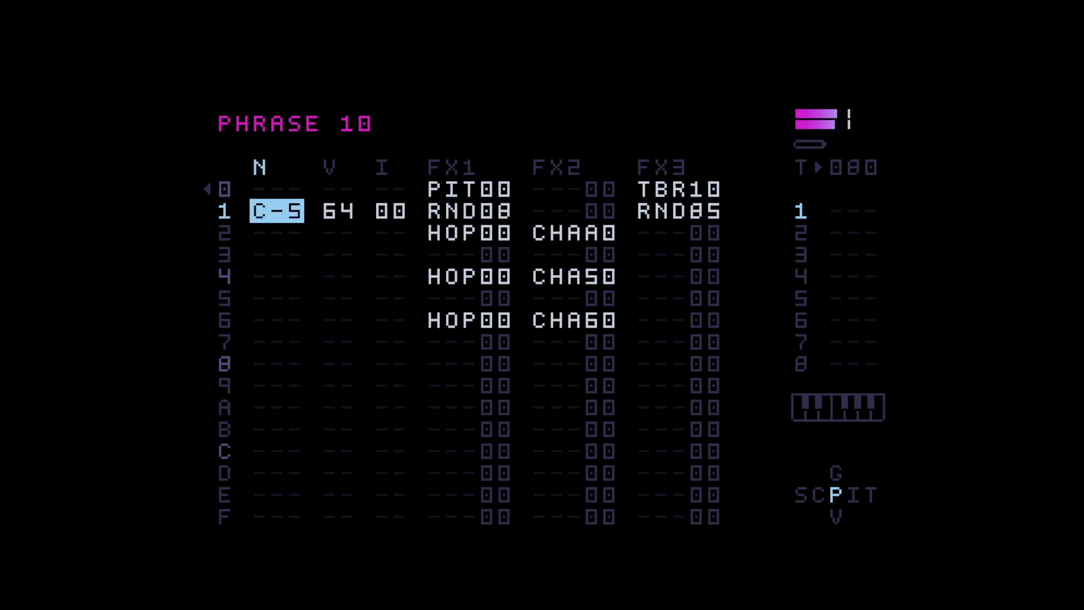
pyautogui.press('Right')
pyautogui.press('Right')
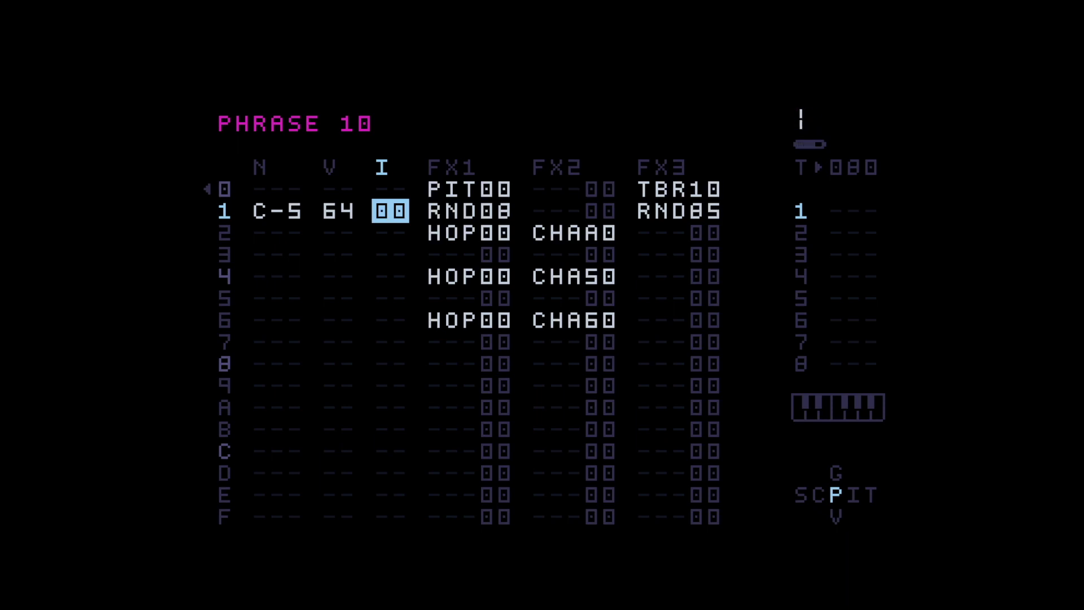
pyautogui.press('Right')
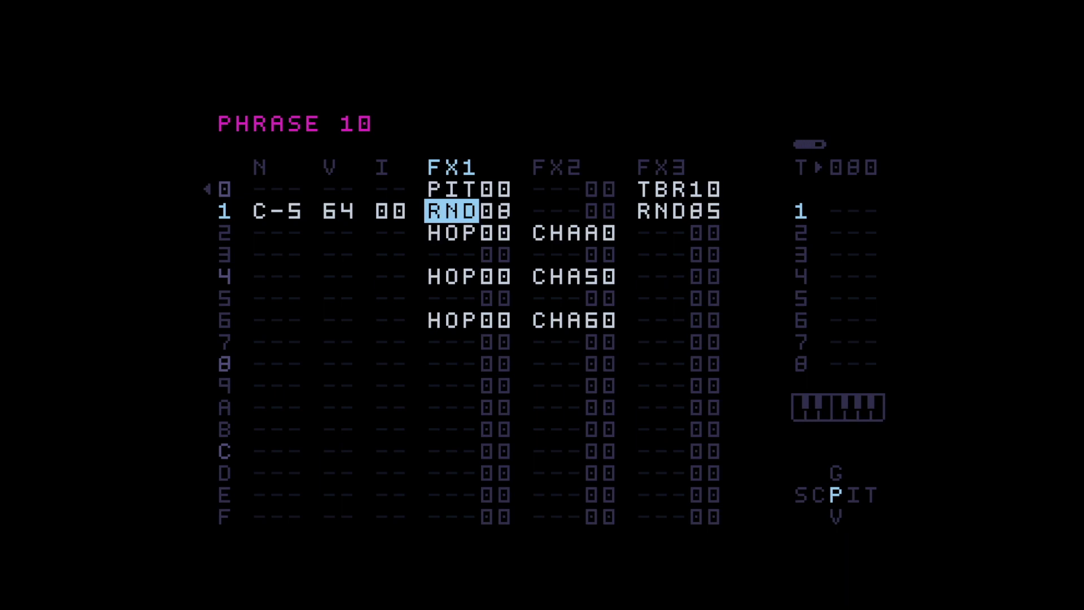
# - Delete the RND08 command from row 1
pyautogui.click(451, 189)
pyautogui.click(495, 189)
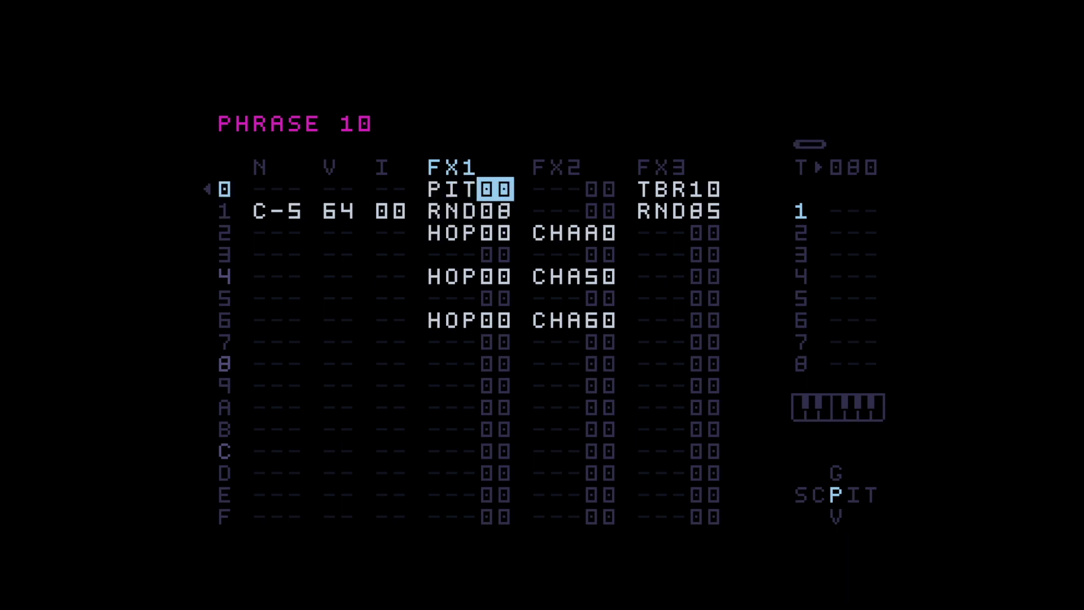
pyautogui.click(451, 210)
pyautogui.click(496, 189)
pyautogui.click(452, 189)
pyautogui.click(452, 211)
pyautogui.press('Delete')
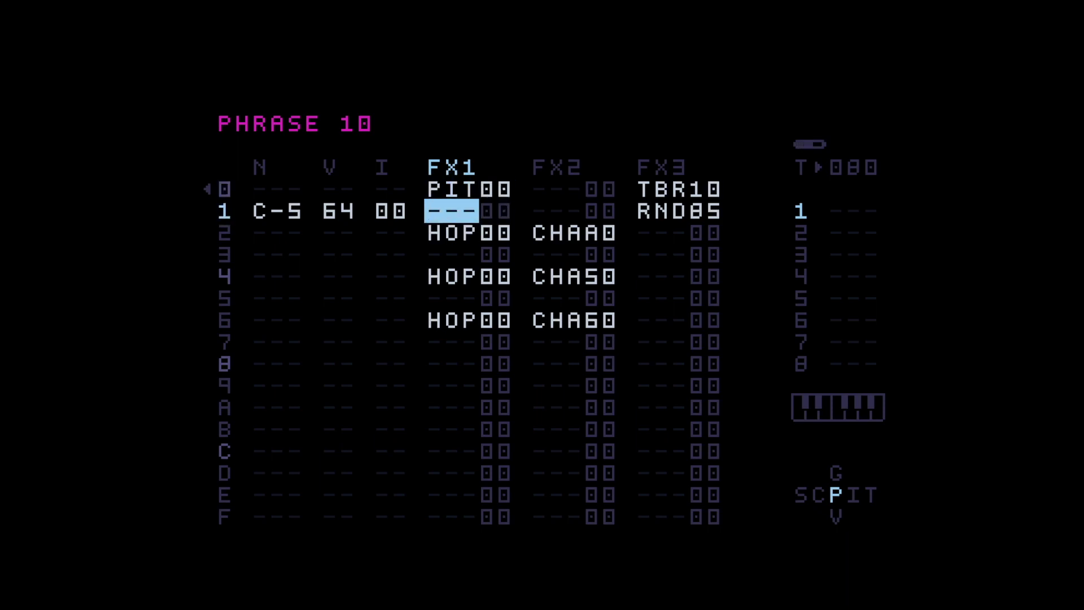
# - Add an RNL randomize-left command in row 0's second effect column
pyautogui.click(556, 189)
pyautogui.press('Return')
pyautogui.hotkey('shift', 'Return')
pyautogui.press('Right')
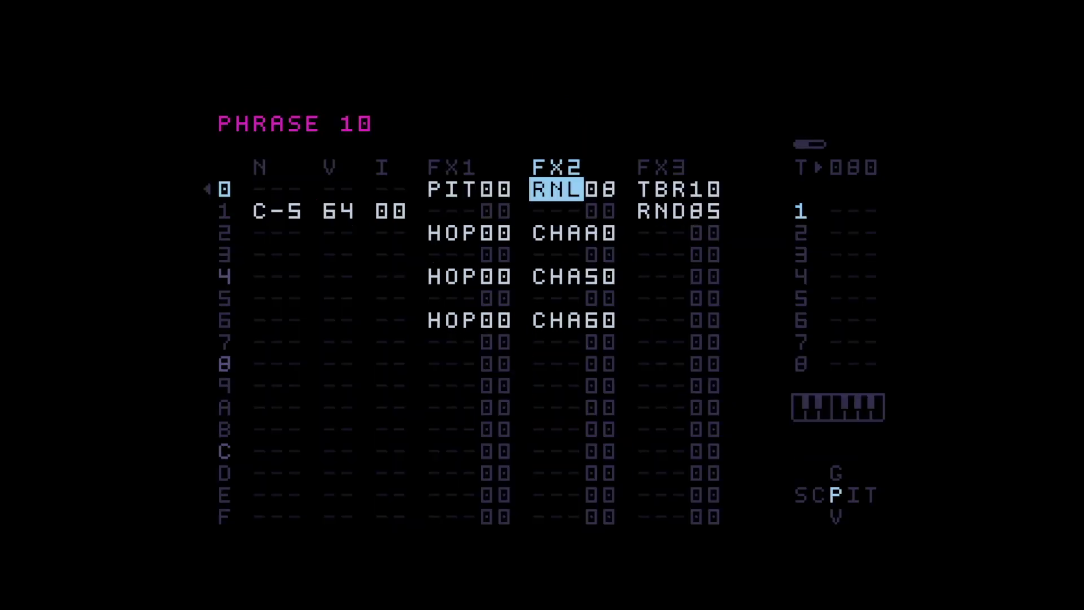
# - Delete the C-5 note from row 1 and return to row 0's note field
pyautogui.press('Left')
pyautogui.press('Left')
pyautogui.press('Right')
pyautogui.press('Right')
pyautogui.press('Down')
pyautogui.press('Left')
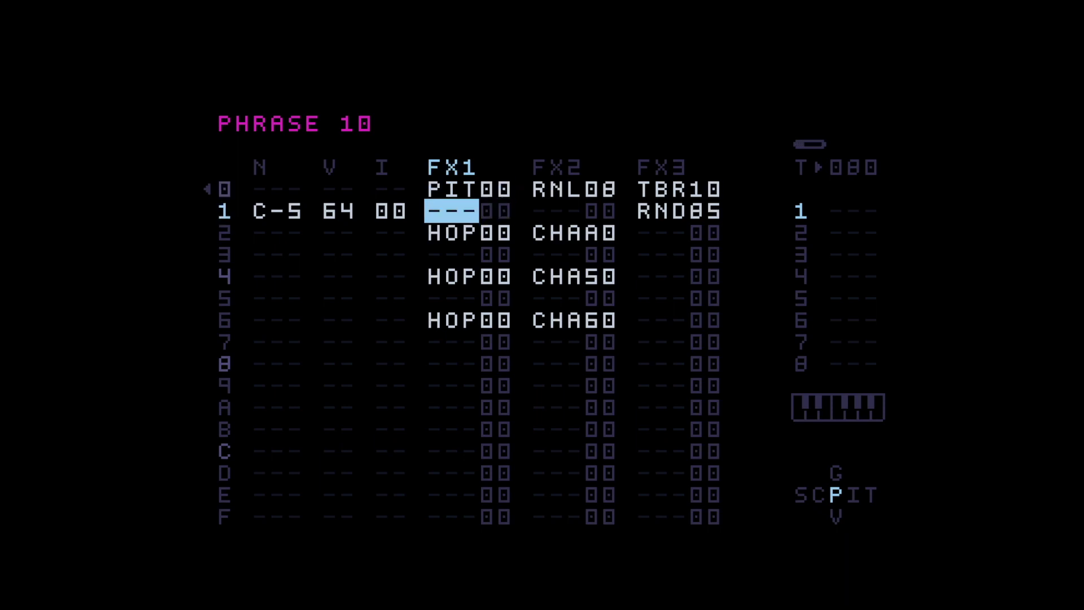
pyautogui.press('Left')
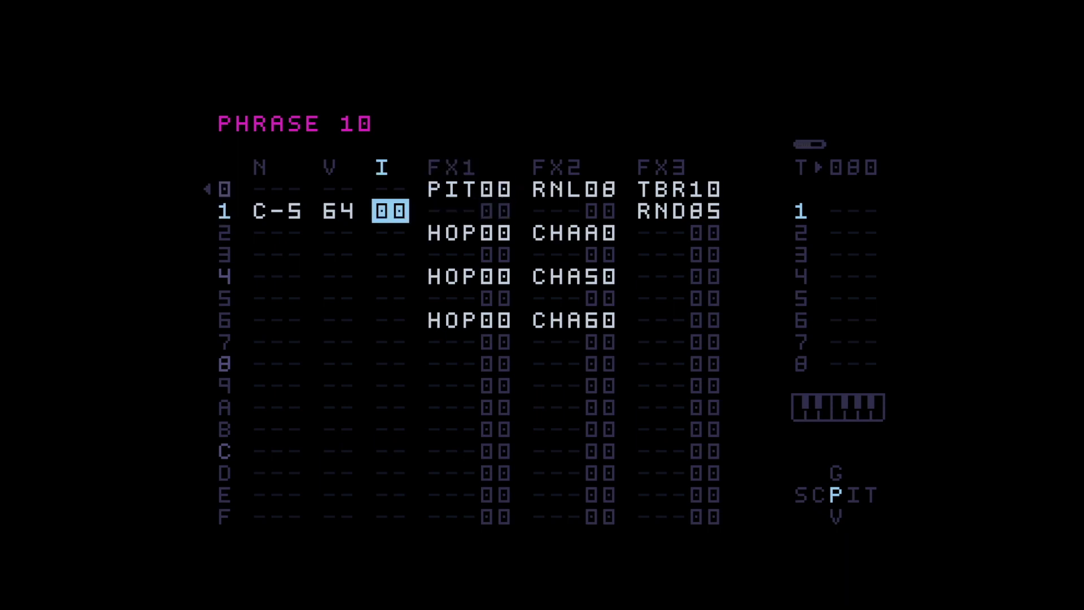
pyautogui.press('Left')
pyautogui.press('Left')
pyautogui.press('Delete')
pyautogui.press('Up')
pyautogui.press('x')
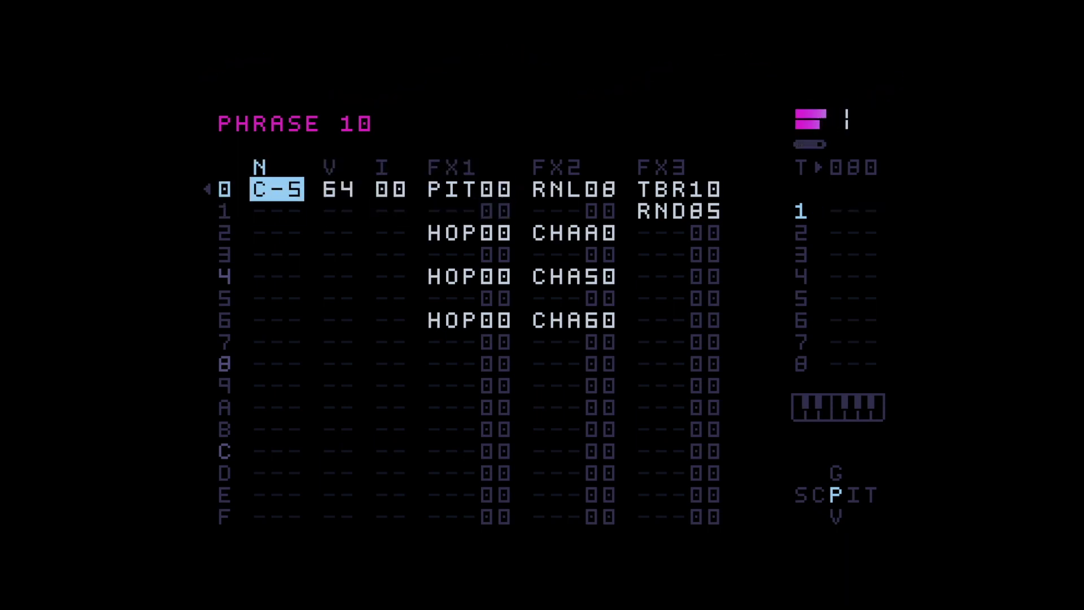
pyautogui.press('Right')
pyautogui.press('Right')
pyautogui.press('Right')
pyautogui.press('Right')
pyautogui.press('Right')
pyautogui.press('Right')
pyautogui.press('Right')
pyautogui.press('Left')
pyautogui.press('Left')
pyautogui.press('Left')
pyautogui.press('Left')
pyautogui.press('Left')
pyautogui.press('Left')
pyautogui.press('Left')
pyautogui.press('space')
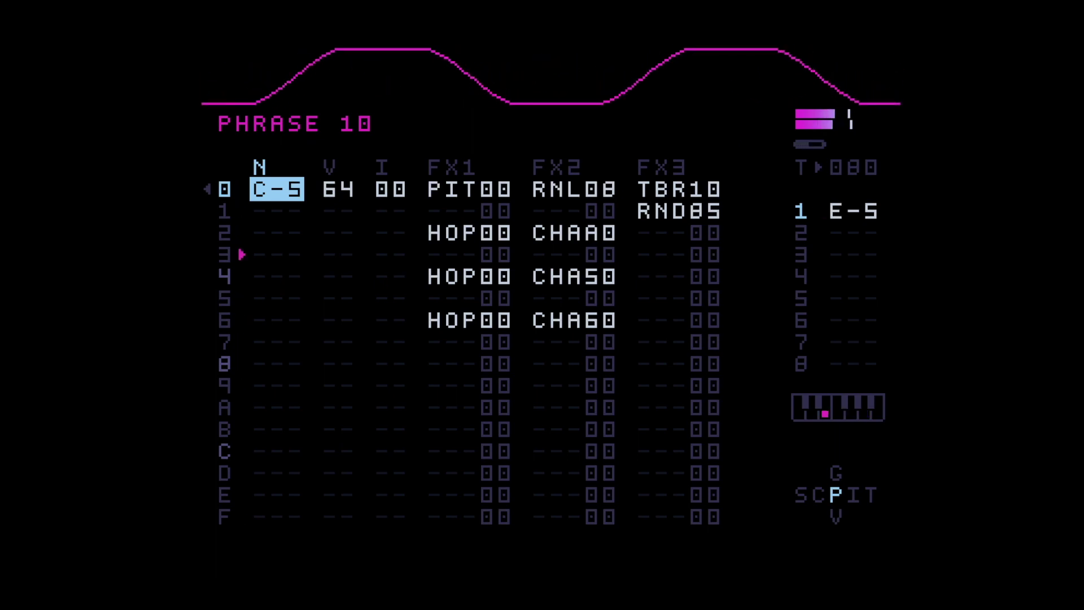
pyautogui.press('space')
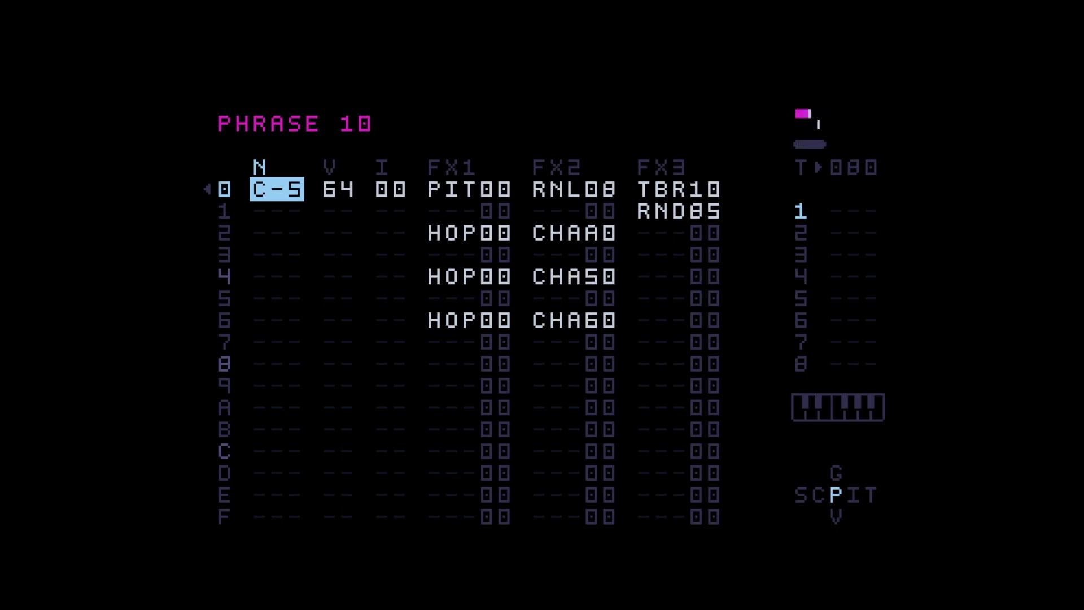
pyautogui.press('Right')
pyautogui.press('Right')
pyautogui.press('Right')
pyautogui.press('Right')
pyautogui.press('Right')
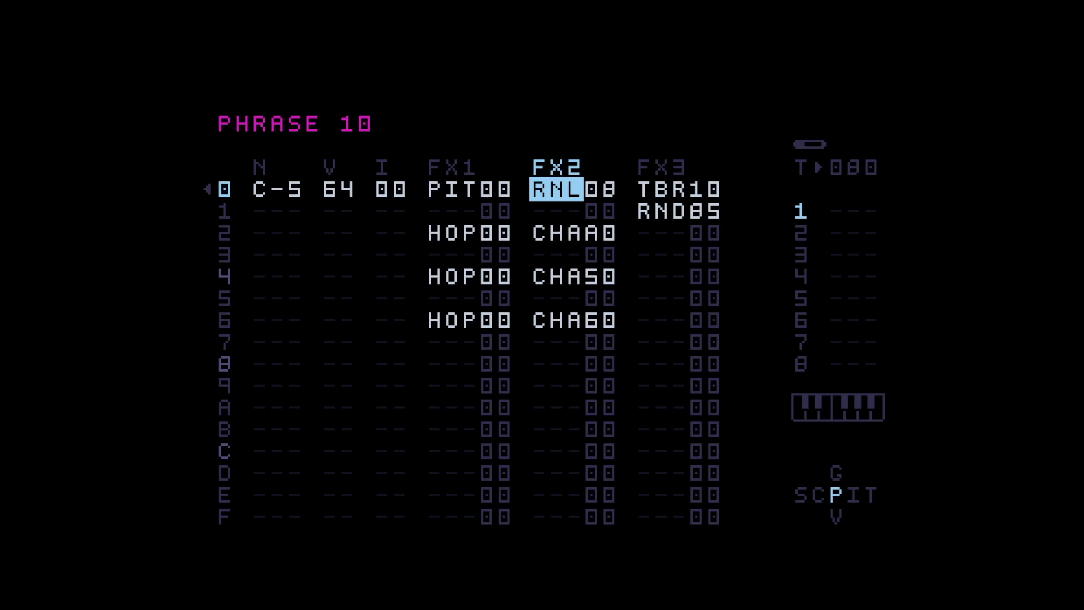
# - Clear PIT00 and RNL08 from row 0, then re-insert RNL08 in the first effect column
pyautogui.press('Left')
pyautogui.press('Delete')
pyautogui.press('Right')
pyautogui.press('Delete')
pyautogui.press('Left')
pyautogui.press('ctrl')
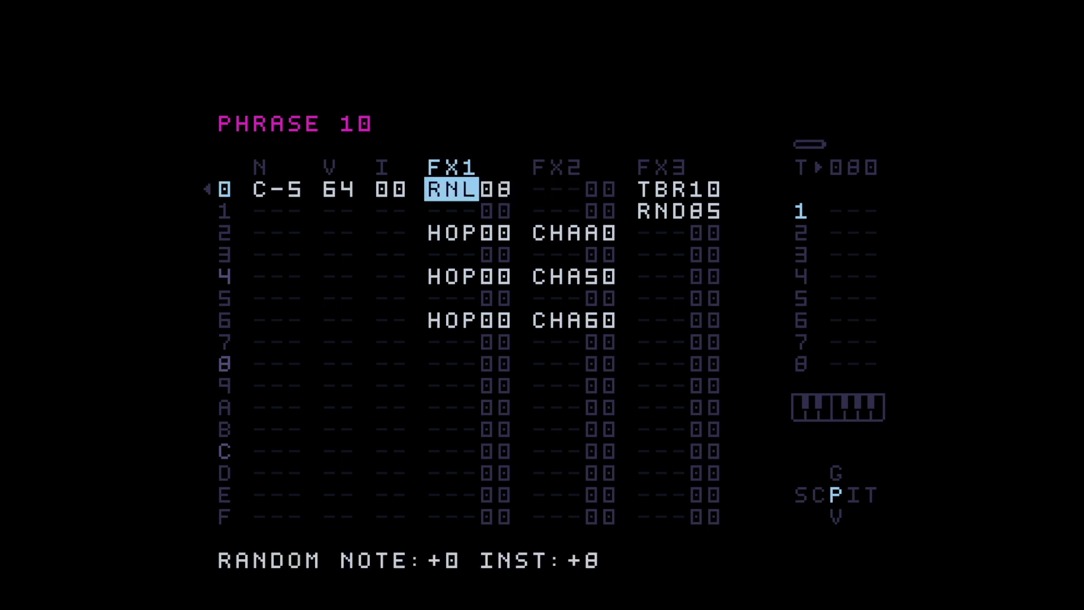
# - Inspect the RNL08 value to see what it randomises
pyautogui.press('Right')
pyautogui.press('Left')
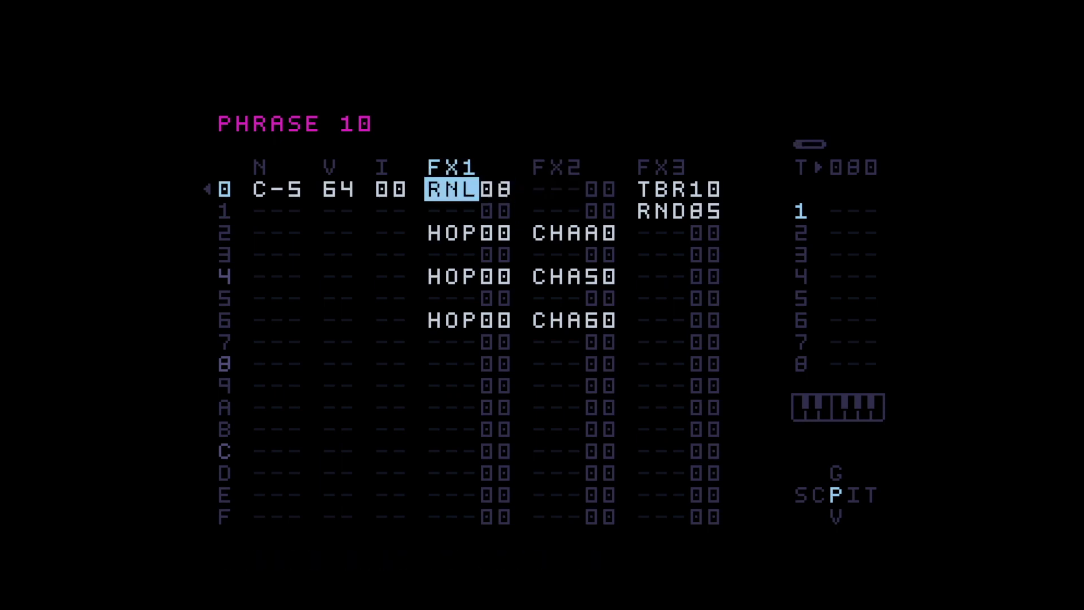
pyautogui.press('Right')
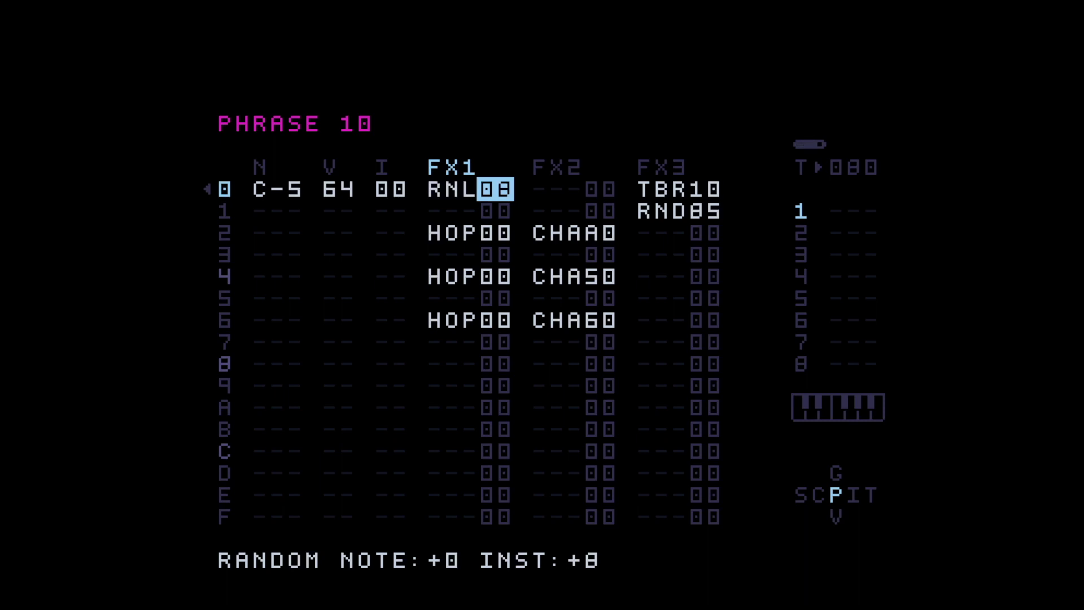
pyautogui.press('x')
pyautogui.press('Right')
pyautogui.press('Left')
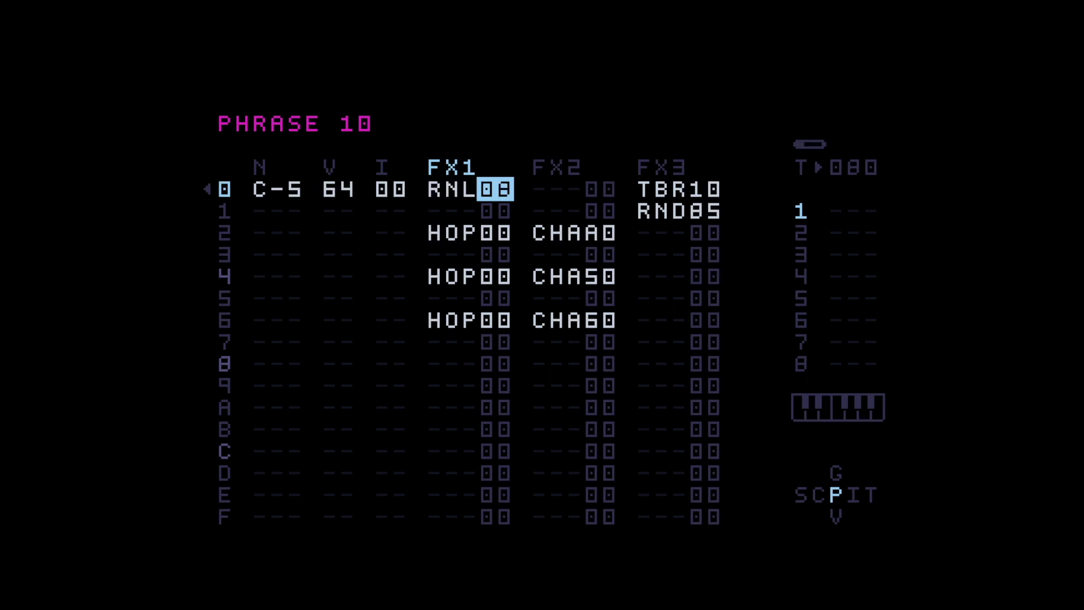
# - Change row 0's RNL value from 08 to 80, randomising the note instead of the instrument
pyautogui.press('Left')
pyautogui.press('Right')
pyautogui.press('Down')
pyautogui.press('Left')
pyautogui.press('Up')
pyautogui.press('Down')
pyautogui.press('Right')
pyautogui.press('Up')
pyautogui.press('x')
pyautogui.hotkey('x', 'Up')
pyautogui.hotkey('x', 'Up')
pyautogui.hotkey('x', 'Up')
pyautogui.hotkey('x', 'Up')
pyautogui.hotkey('x', 'Up')
pyautogui.hotkey('x', 'Up')
pyautogui.hotkey('x', 'Up')
pyautogui.hotkey('x', 'Up')
pyautogui.hotkey('x', 'Left')
pyautogui.hotkey('x', 'Left')
pyautogui.hotkey('x', 'Left')
pyautogui.hotkey('x', 'Left')
# - Audition phrase 10 with RNL80, then stop playback
pyautogui.press('Down')
pyautogui.press('Left')
pyautogui.press('Right')
pyautogui.press('Right')
pyautogui.press('Up')
pyautogui.press('Left')
pyautogui.press('space')
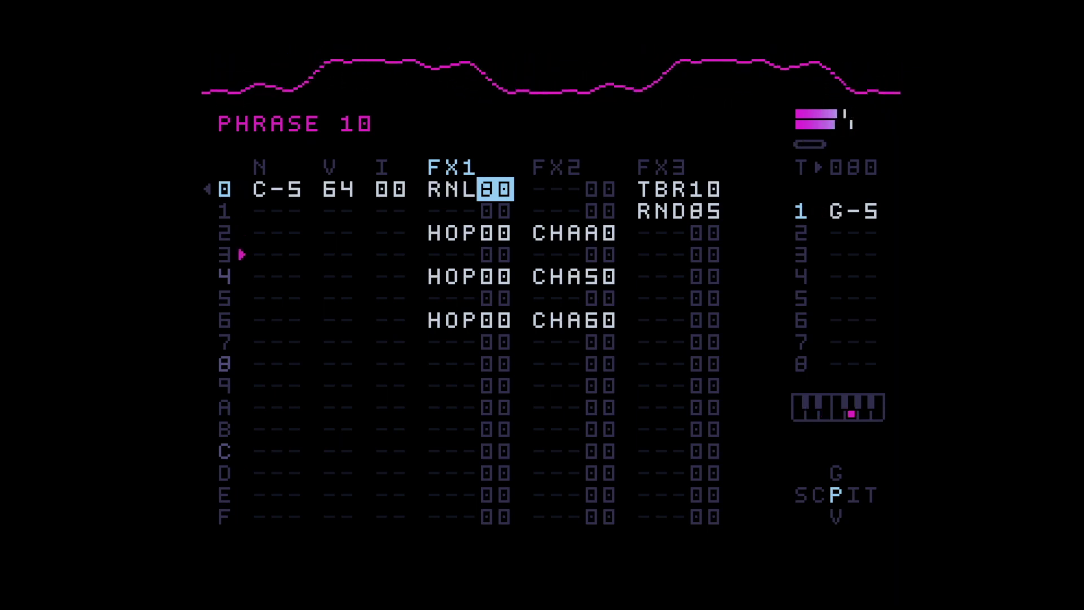
pyautogui.press('space')
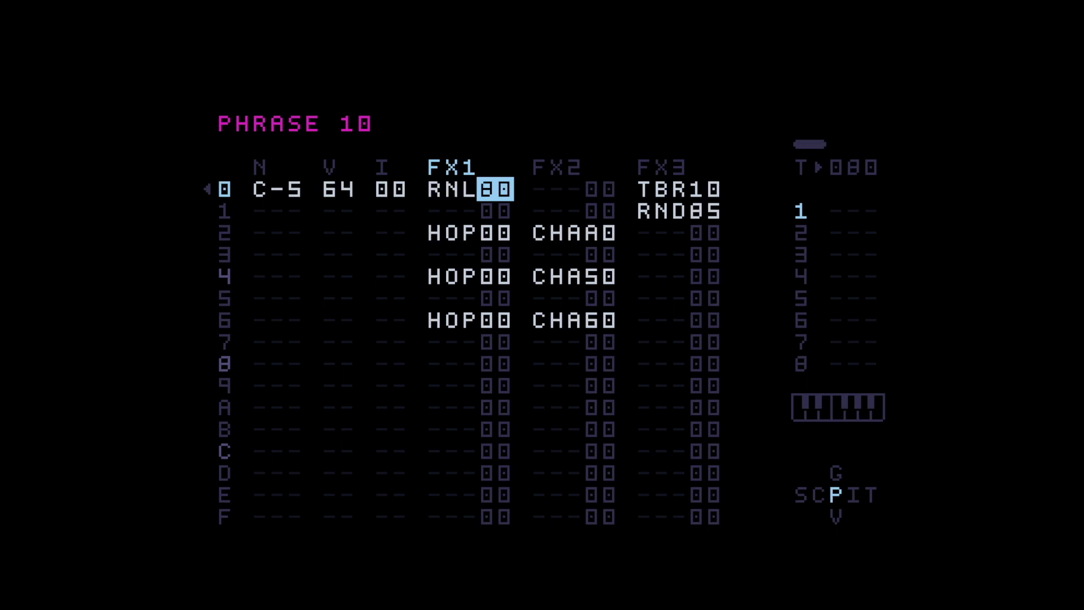
pyautogui.click(451, 189)
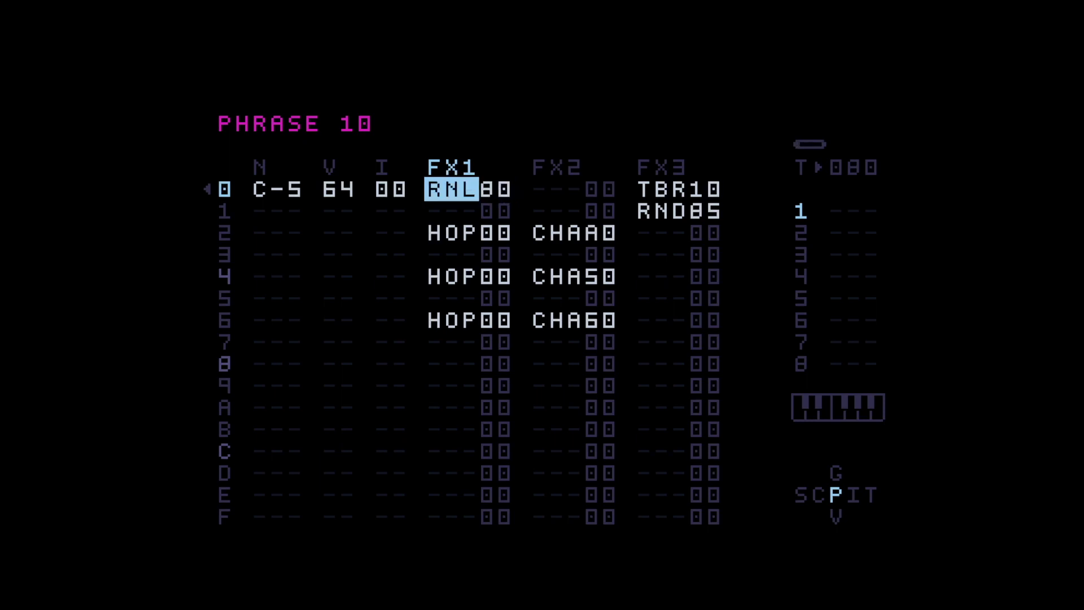
# - Set RNL to 85, preview other instruments on row 0, reset it to 00, and play
pyautogui.click(496, 189)
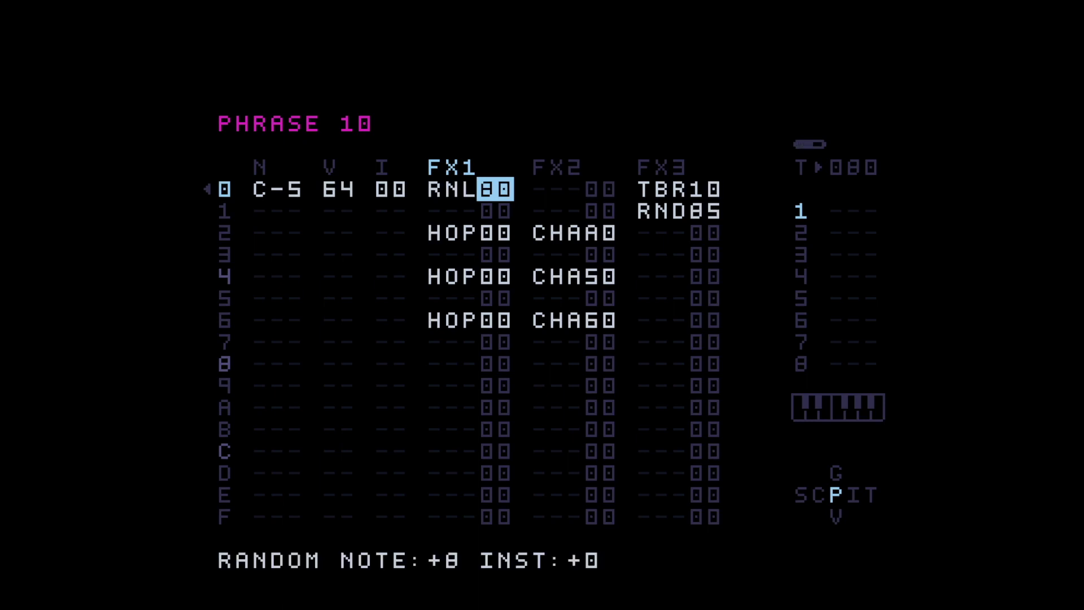
pyautogui.hotkey('ctrl', 'Right')
pyautogui.hotkey('ctrl', 'Right')
pyautogui.hotkey('ctrl', 'Right')
pyautogui.hotkey('ctrl', 'Right')
pyautogui.hotkey('ctrl', 'Right')
pyautogui.click(390, 190)
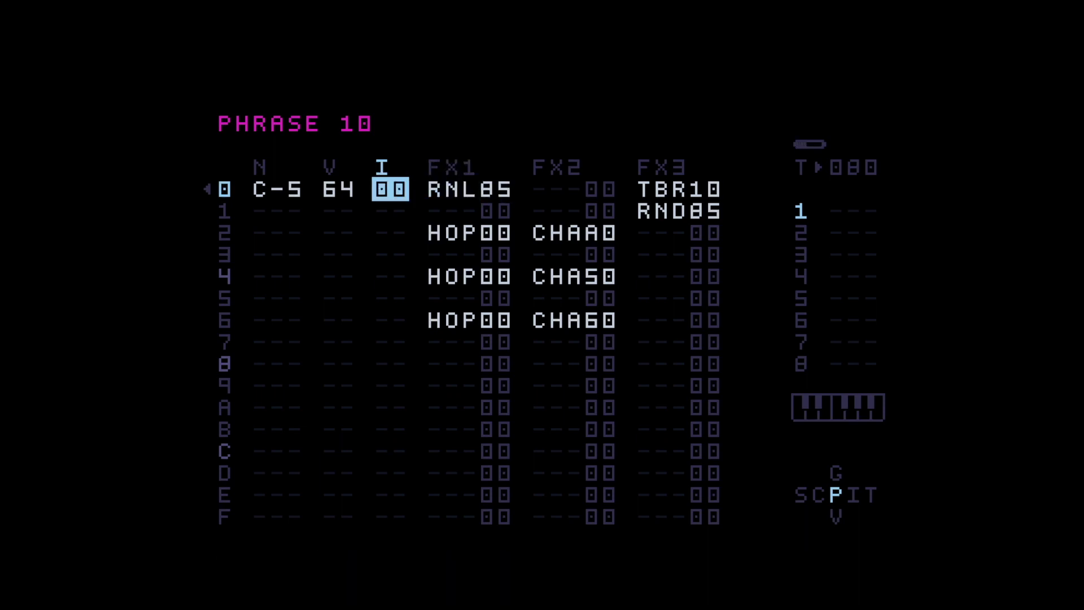
pyautogui.press('space')
pyautogui.hotkey('ctrl', 'Right')
pyautogui.hotkey('ctrl', 'Right')
pyautogui.hotkey('ctrl', 'Right')
pyautogui.hotkey('ctrl', 'Right')
pyautogui.hotkey('ctrl', 'Left')
pyautogui.hotkey('ctrl', 'Left')
pyautogui.hotkey('ctrl', 'Left')
pyautogui.hotkey('ctrl', 'Left')
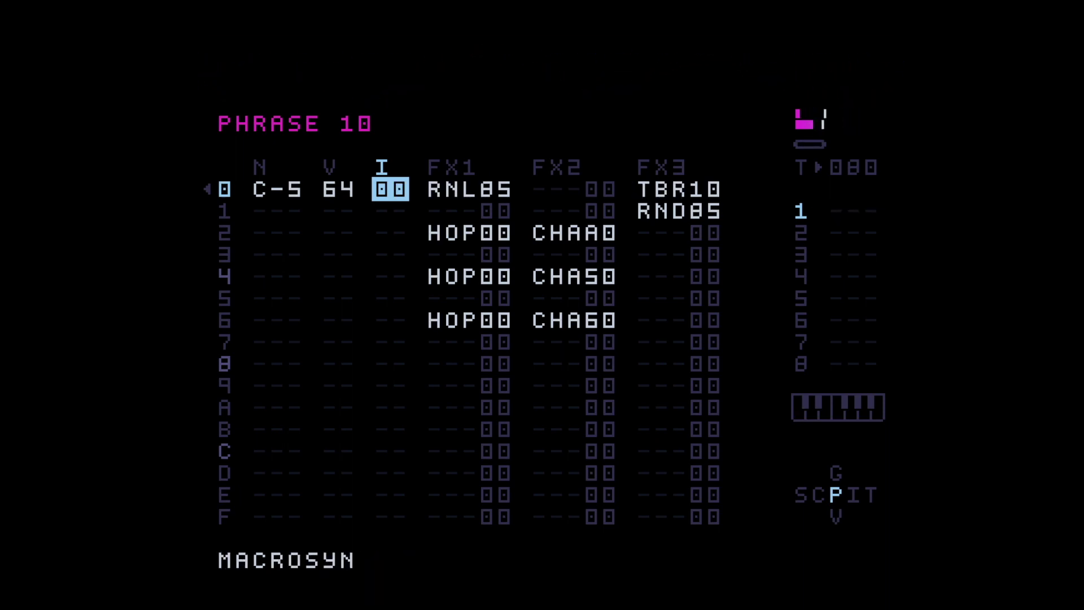
pyautogui.press('space')
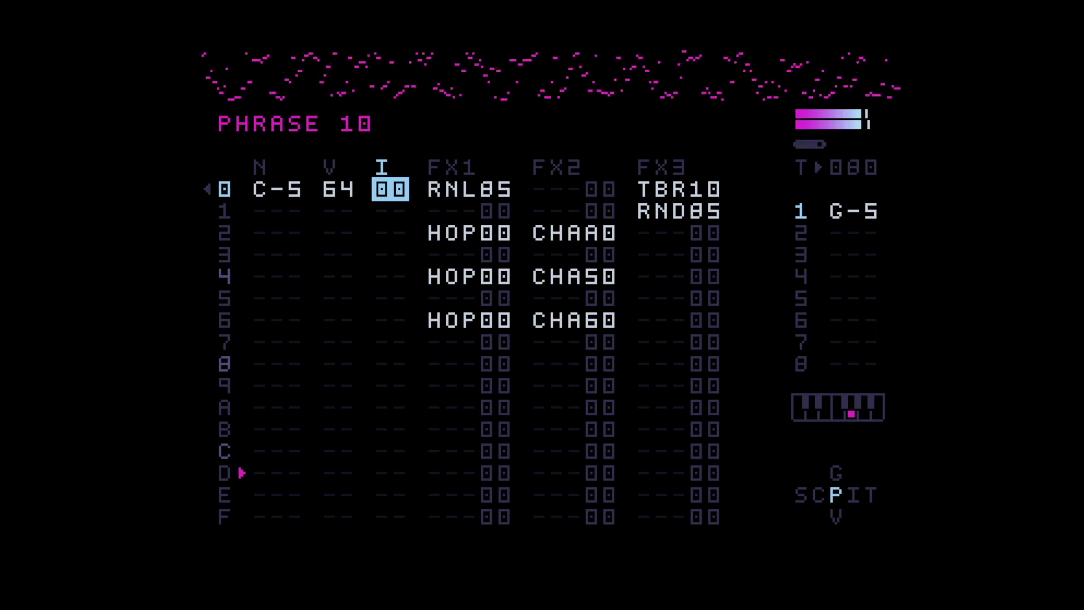
# - Stop playback and review row 0's RNL85, instrument and TBR, plus row 1's RND
pyautogui.press('space')
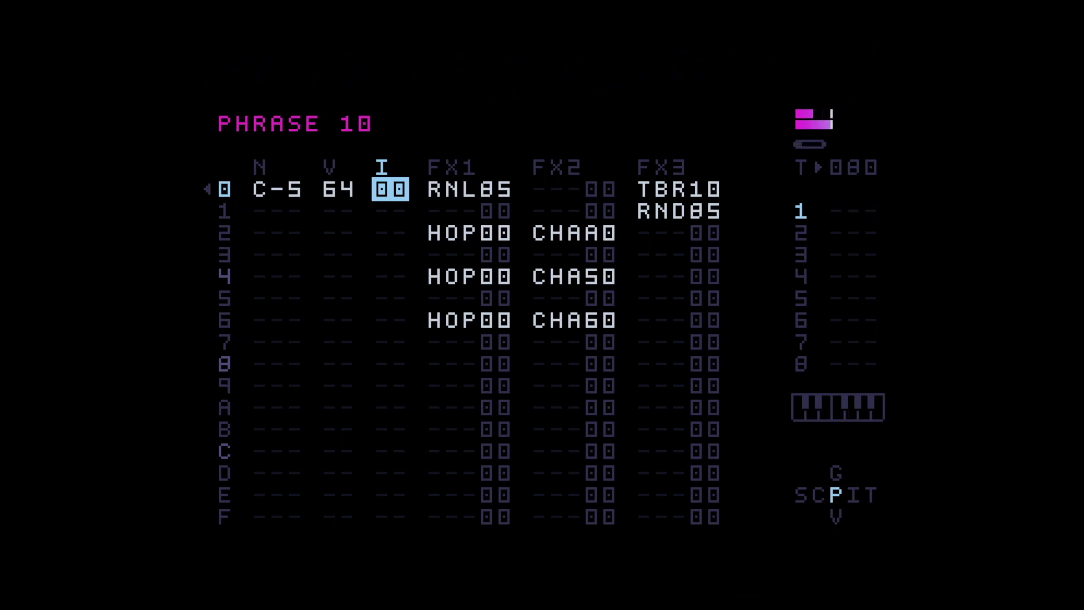
pyautogui.click(451, 189)
pyautogui.click(495, 189)
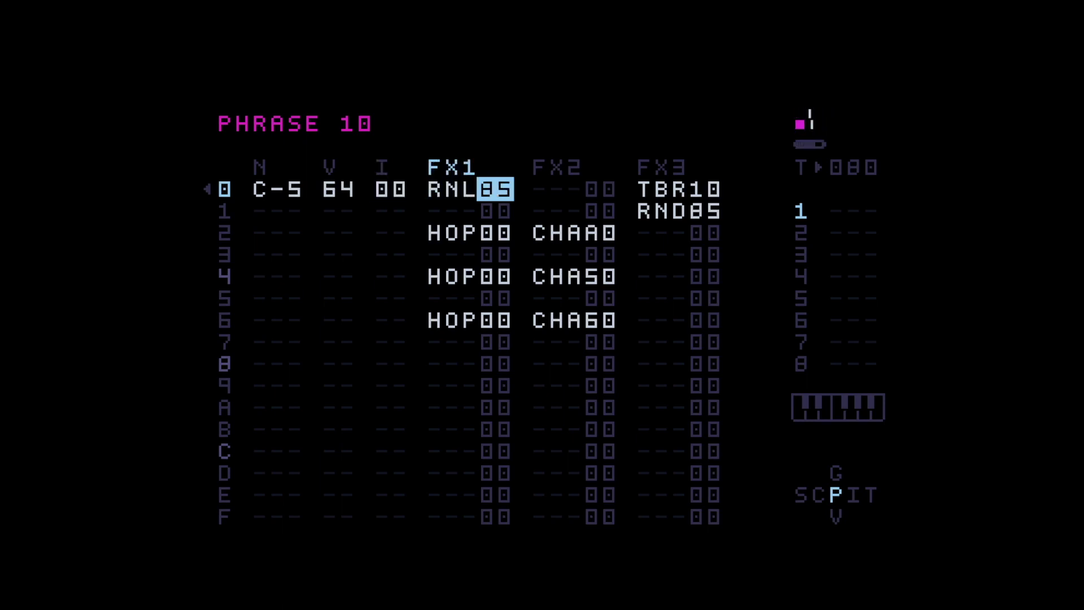
pyautogui.click(391, 189)
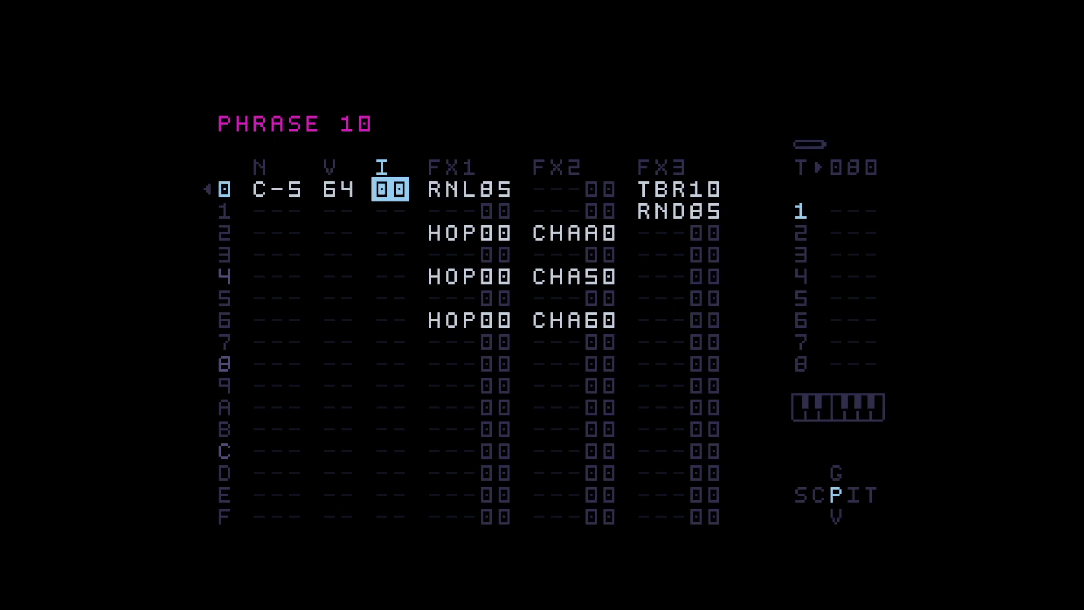
pyautogui.press('Right')
pyautogui.press('Right')
pyautogui.press('Right')
pyautogui.press('Right')
pyautogui.press('Right')
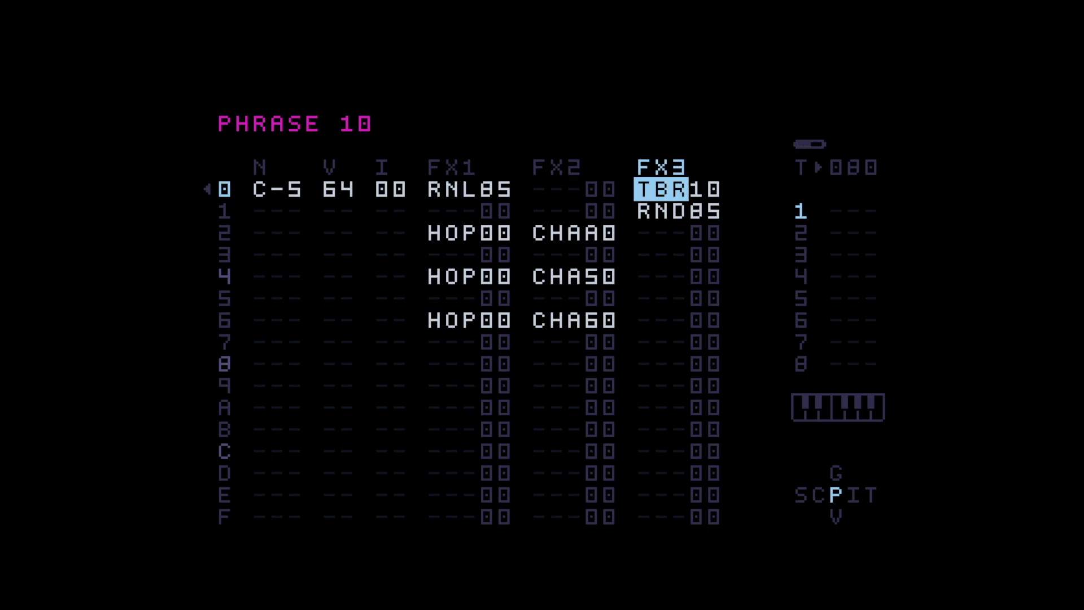
pyautogui.press('Down')
pyautogui.press('Left')
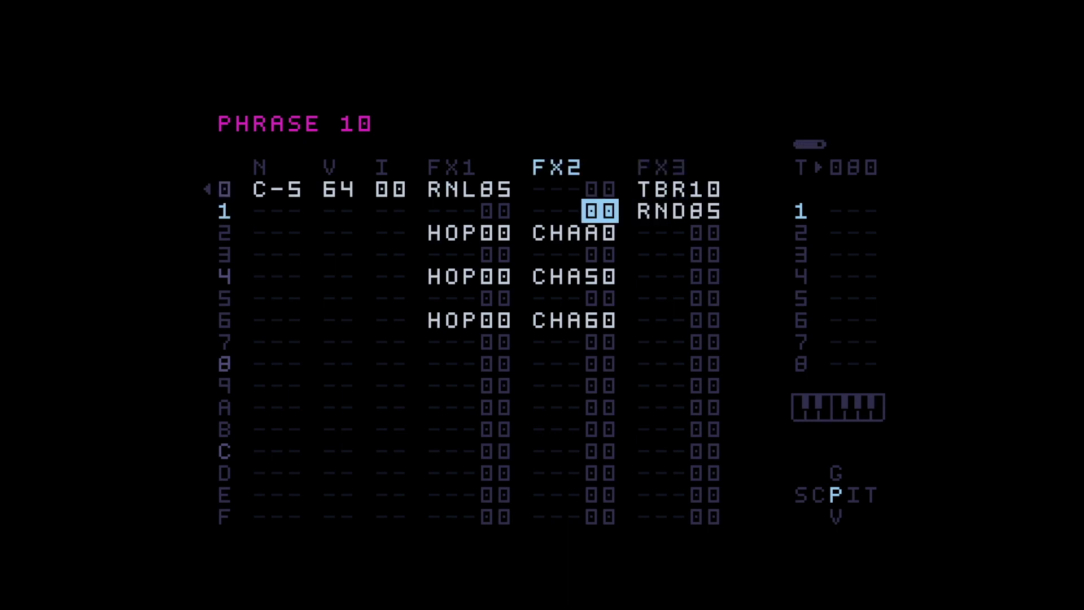
pyautogui.press('Left')
pyautogui.press('Left')
pyautogui.press('Up')
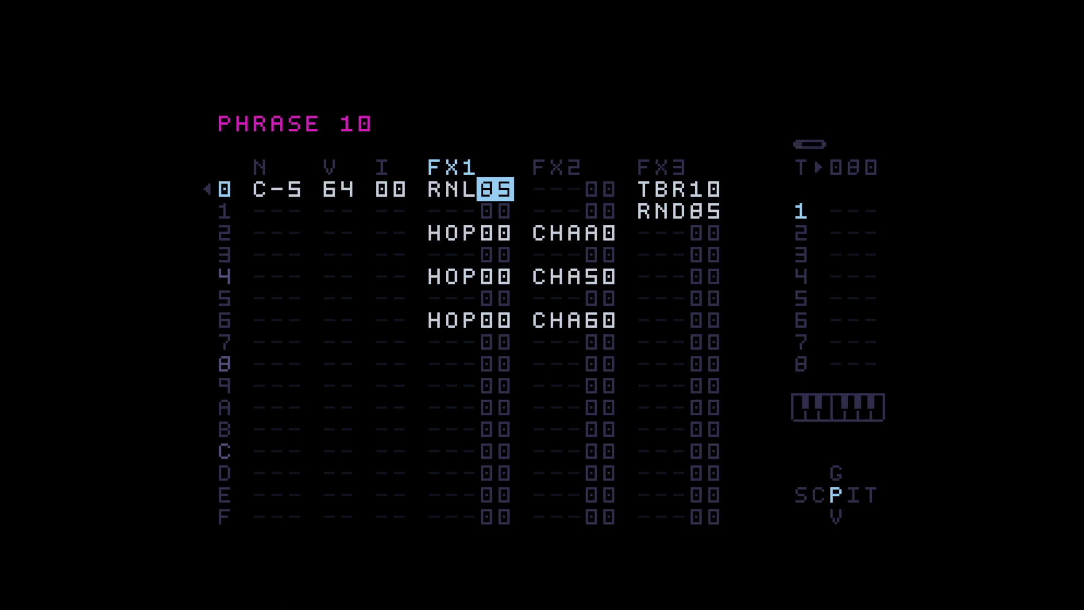
# - Look over row 0's TBR command and RNL value 85 again
pyautogui.press('Right')
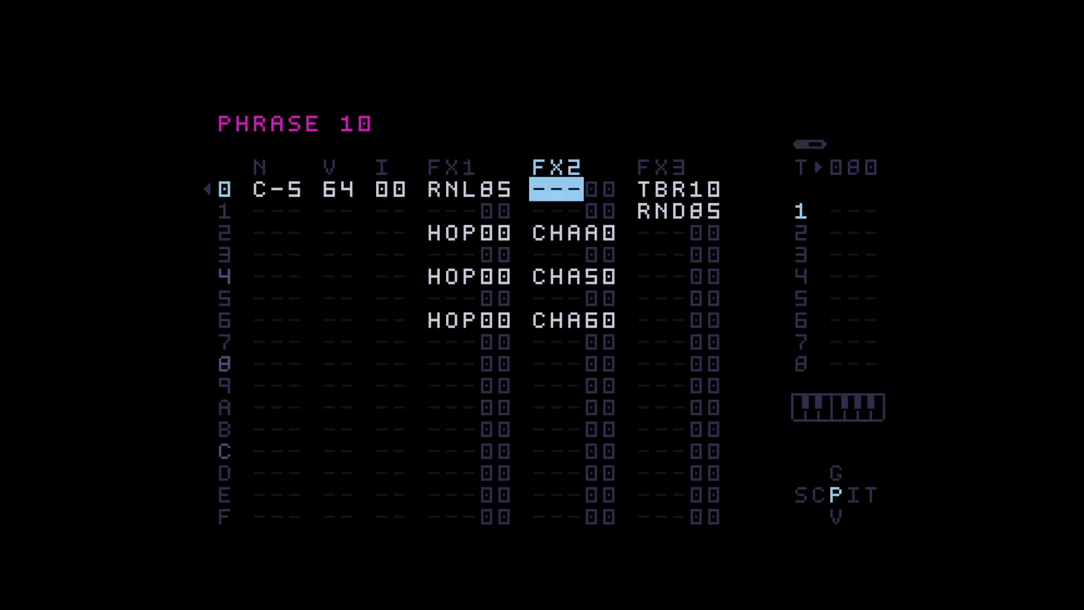
pyautogui.press('Right')
pyautogui.press('Right')
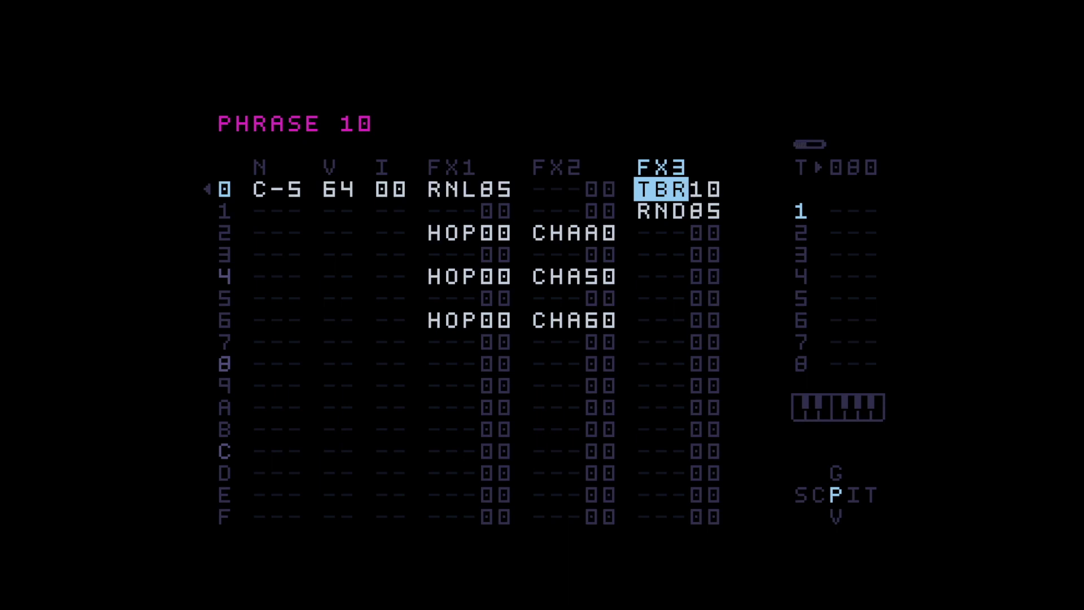
pyautogui.press('Left')
pyautogui.press('Left')
pyautogui.press('Left')
pyautogui.press('Left')
pyautogui.press('Left')
pyautogui.press('Right')
pyautogui.press('Right')
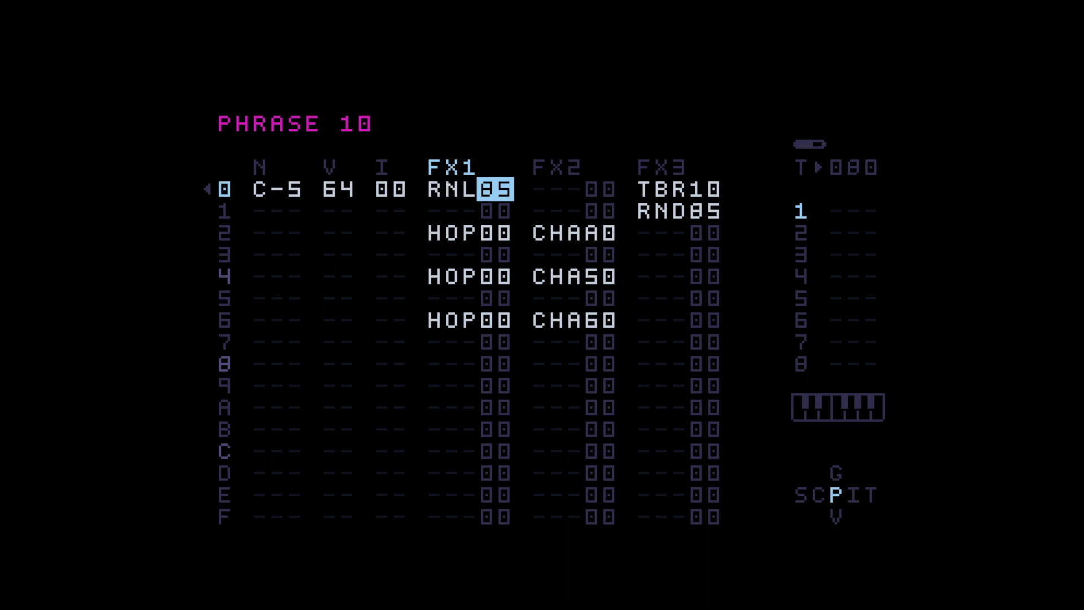
pyautogui.press('Right')
pyautogui.press('Left')
# - Move through the groove, phrase and chain screens to project settings and start a new, empty project
pyautogui.hotkey('shift', 'Up')
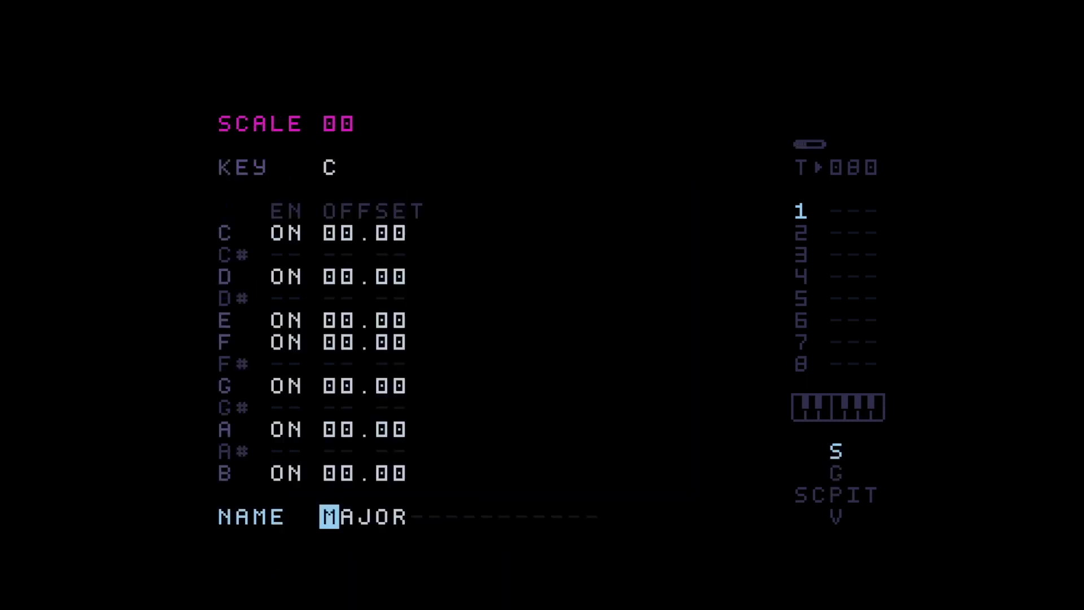
pyautogui.hotkey('shift', 'Down')
pyautogui.hotkey('shift', 'Down')
pyautogui.hotkey('shift', 'Left')
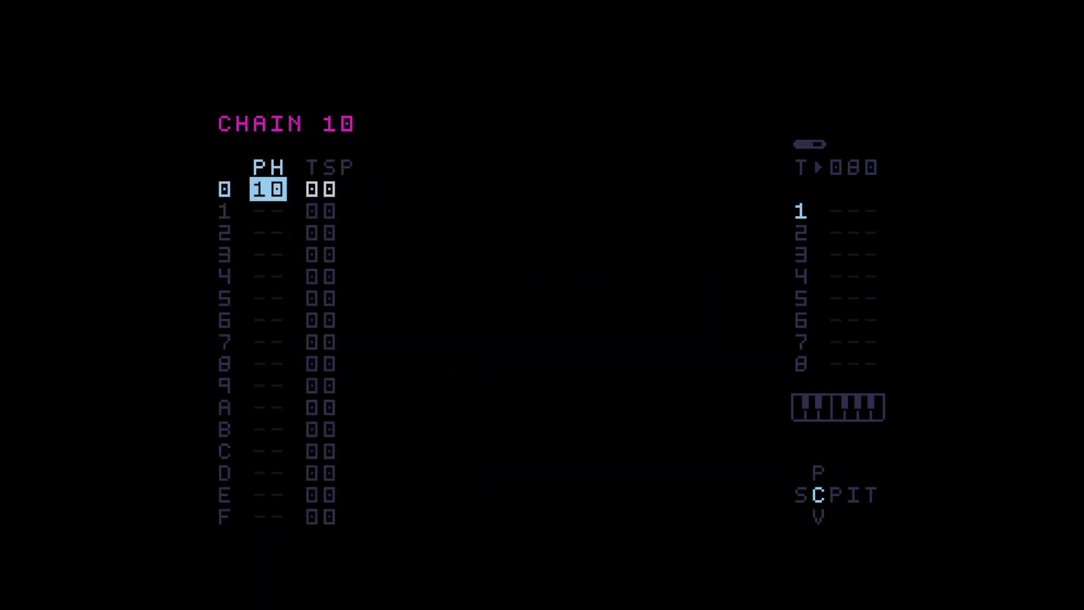
pyautogui.hotkey('shift', 'Up')
pyautogui.press('Up')
pyautogui.press('Right')
pyautogui.press('Right')
pyautogui.press('Down')
pyautogui.press('Right')
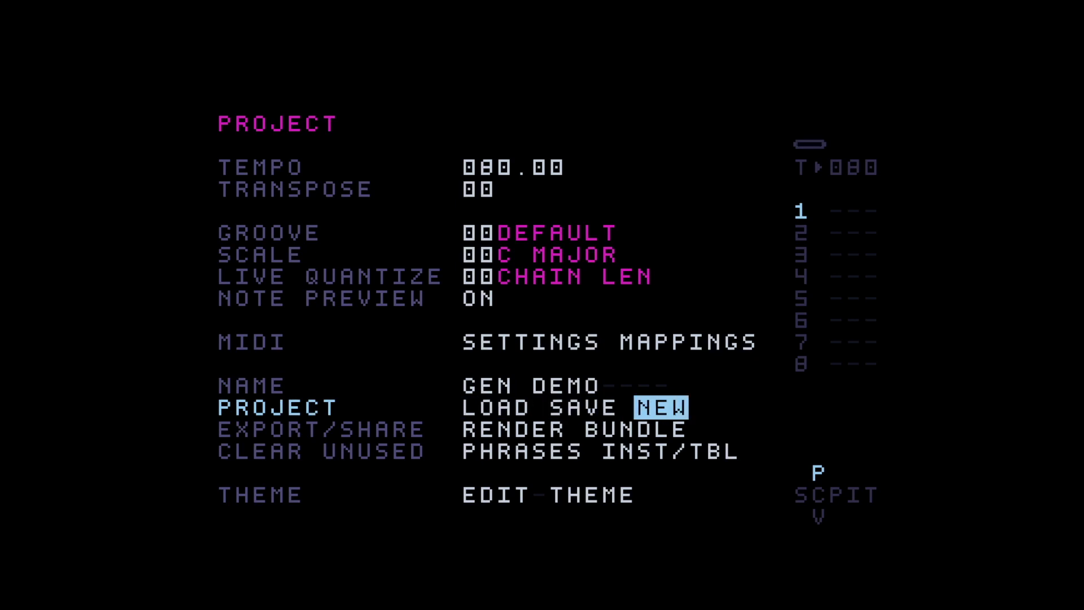
pyautogui.press('s')
pyautogui.press('s')
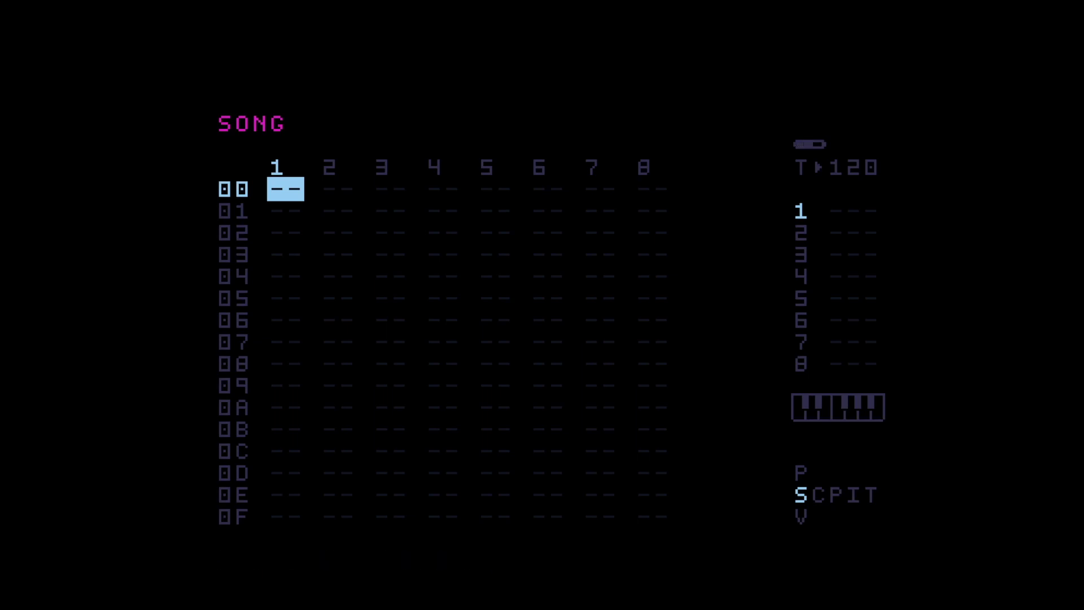
# - Put chain 10 on song track 1, phrase 10 in it, and C-4 on row 0
pyautogui.press('x')
pyautogui.hotkey('x', 'Up')
pyautogui.hotkey('shift', 'Right')
pyautogui.press('x')
pyautogui.hotkey('shift', 'Right')
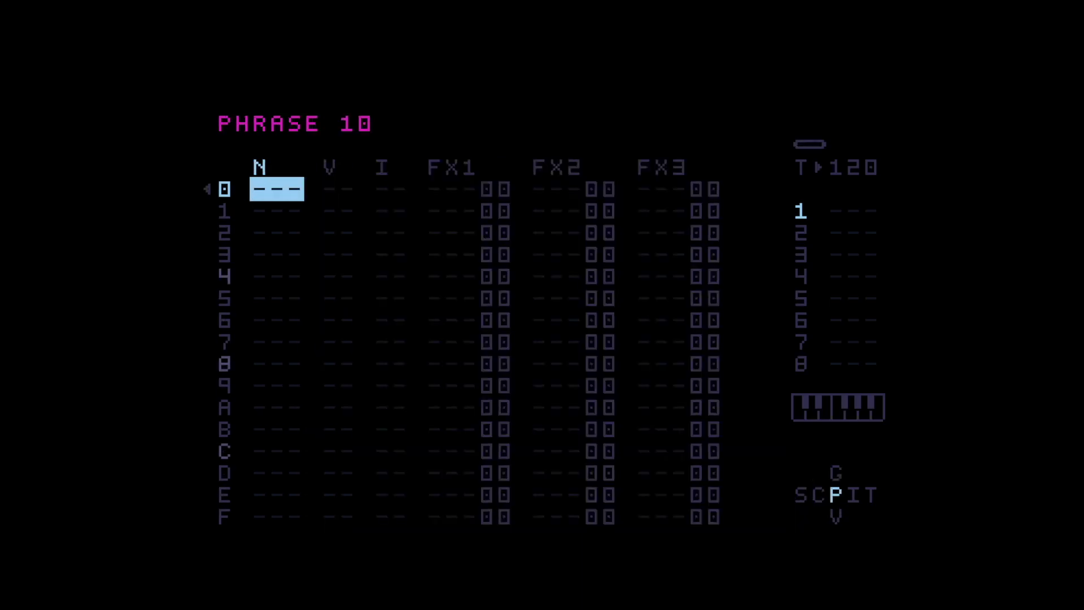
pyautogui.press('x')
pyautogui.press('Right')
pyautogui.press('Right')
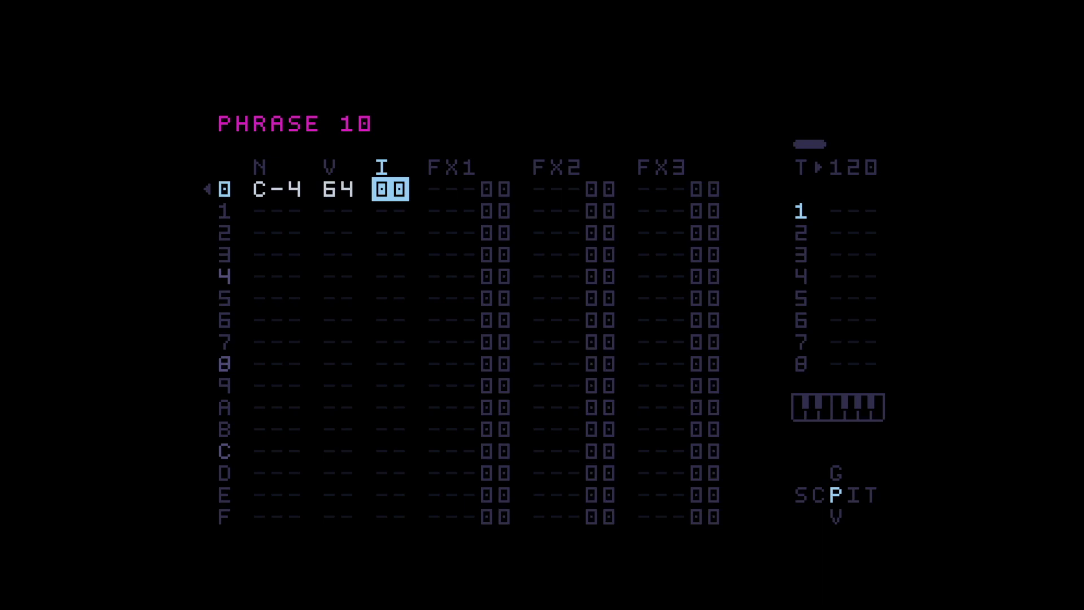
# - Change instrument 00's type to SAMPLER
pyautogui.press('x')
pyautogui.hotkey('shift', 'Right')
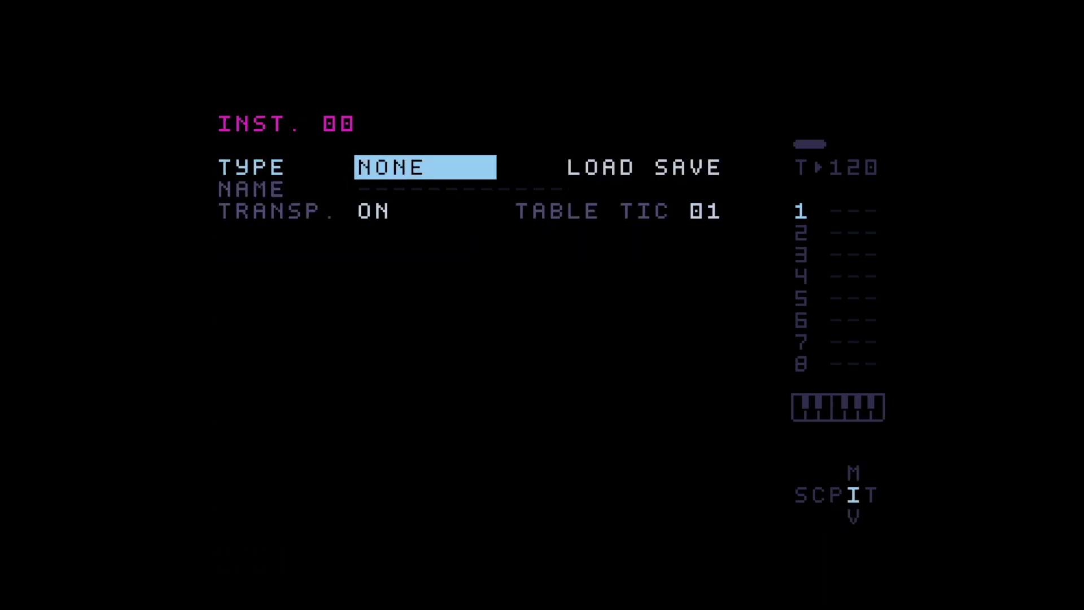
pyautogui.hotkey('x', 'Right')
pyautogui.hotkey('x', 'Right')
pyautogui.hotkey('x', 'Right')
pyautogui.hotkey('x', 'Right')
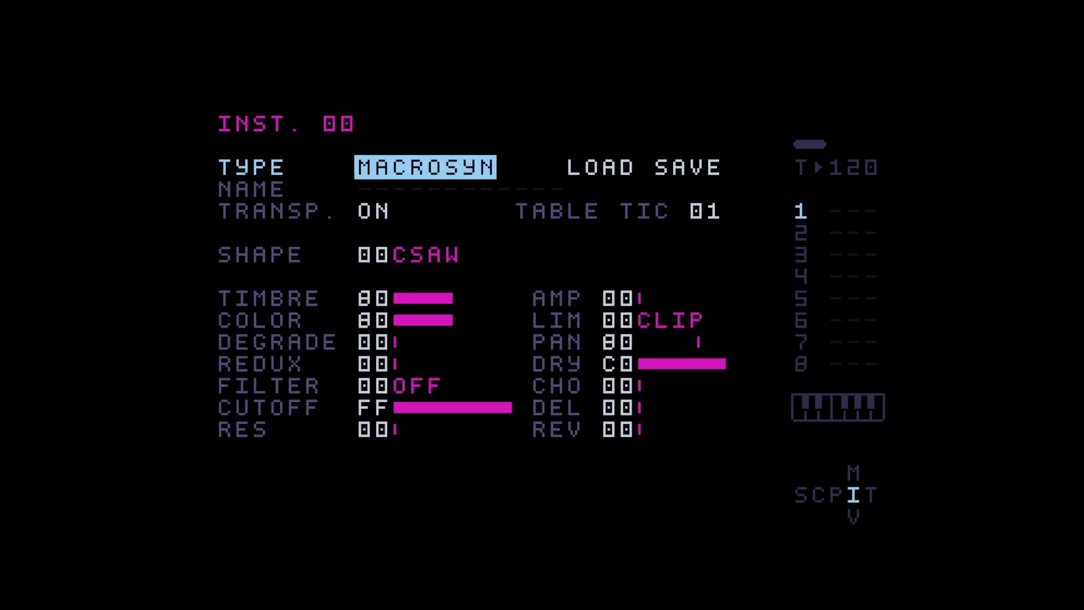
pyautogui.press('Down')
pyautogui.press('Down')
pyautogui.press('Down')
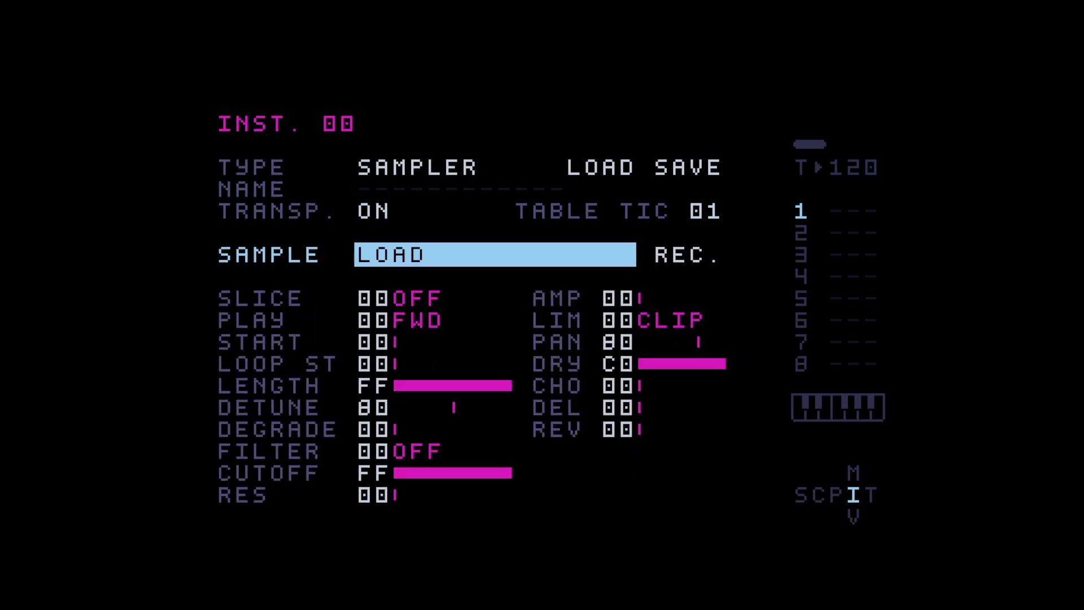
# - Load 130-HARDWARESTREET.WAV from the pack's DRUM LOOPS folder into instrument 00
pyautogui.press('x')
pyautogui.press('Down')
pyautogui.press('Down')
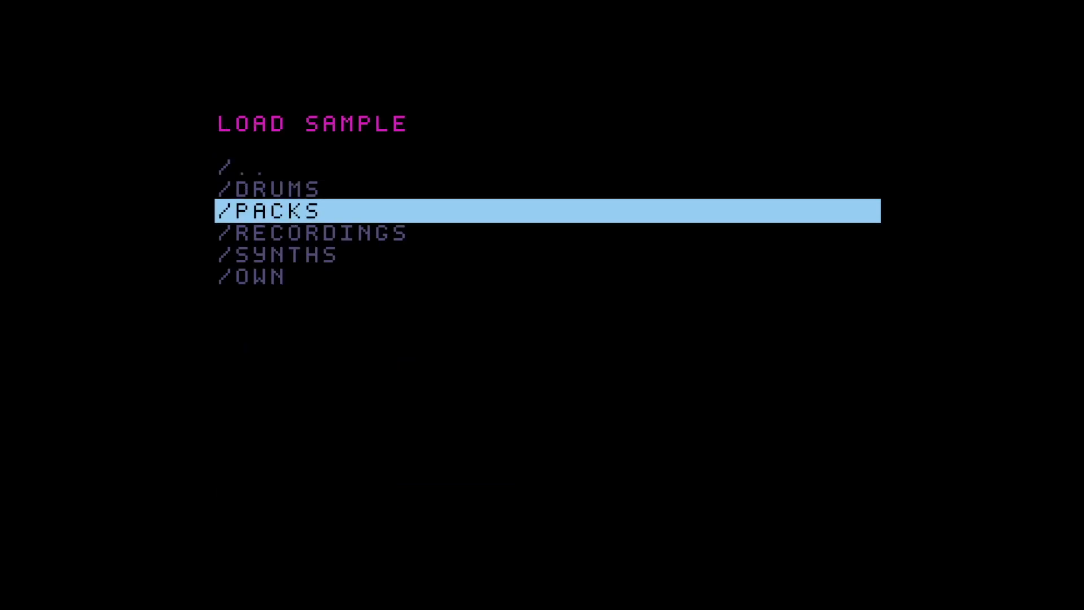
pyautogui.press('x')
pyautogui.press('Down')
pyautogui.press('x')
pyautogui.press('Down')
pyautogui.press('Down')
pyautogui.press('Down')
pyautogui.press('Down')
pyautogui.press('x')
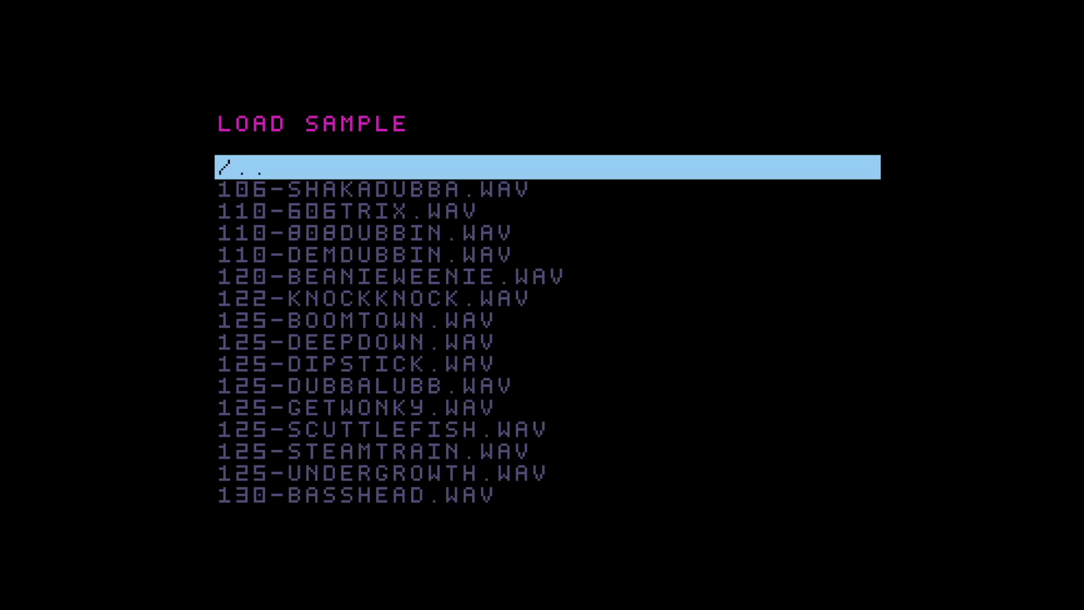
pyautogui.press('Down')
pyautogui.press('Down')
pyautogui.press('Down')
pyautogui.press('Down')
pyautogui.press('Down')
pyautogui.press('Down')
pyautogui.press('Down')
pyautogui.press('Down')
pyautogui.press('Down')
pyautogui.press('Down')
pyautogui.press('Down')
pyautogui.press('Down')
pyautogui.press('Down')
pyautogui.press('Down')
pyautogui.press('Down')
pyautogui.press('Down')
pyautogui.press('Down')
pyautogui.press('Down')
pyautogui.press('Down')
pyautogui.press('Down')
pyautogui.press('Down')
pyautogui.press('Down')
pyautogui.press('Up')
pyautogui.press('Up')
pyautogui.press('Up')
pyautogui.press('Up')
pyautogui.press('Up')
pyautogui.press('Up')
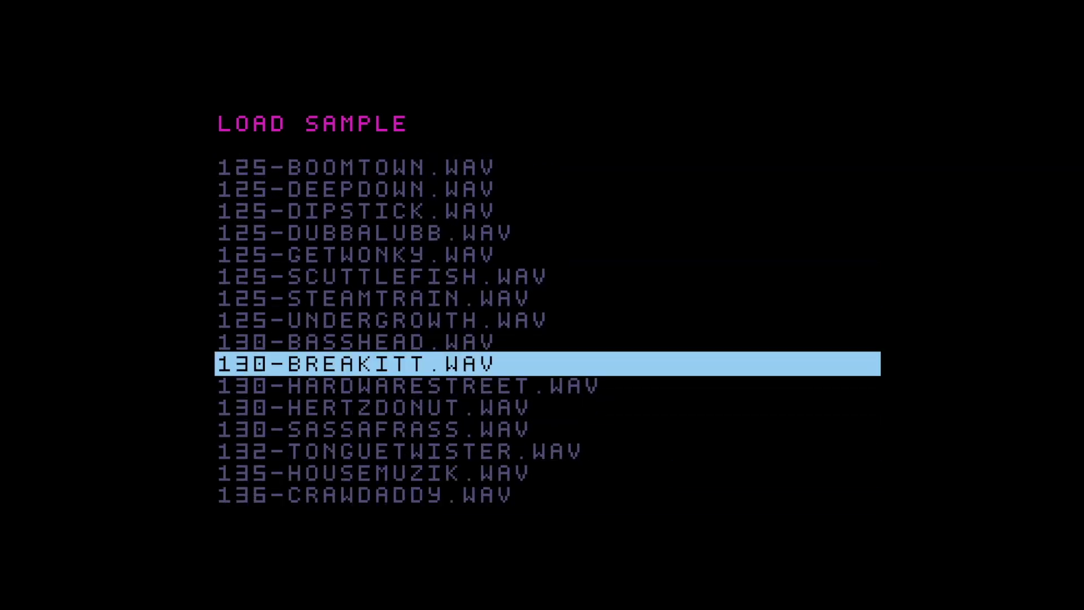
pyautogui.press('Down')
pyautogui.press('space')
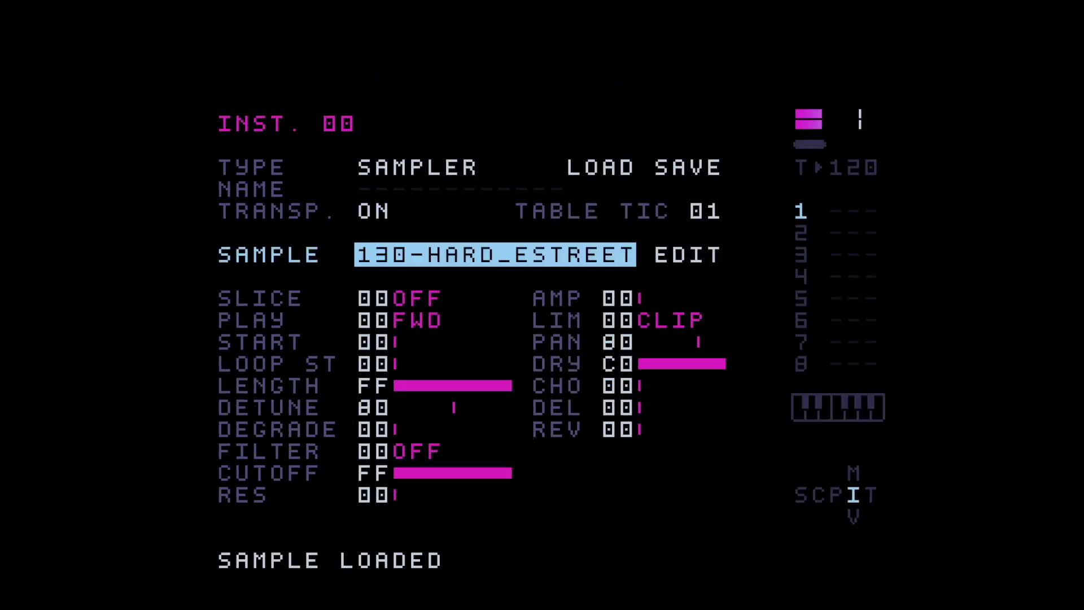
pyautogui.press('x')
# - Set the project tempo from 120 to 130
pyautogui.hotkey('shift', 'Left')
pyautogui.hotkey('shift', 'Left')
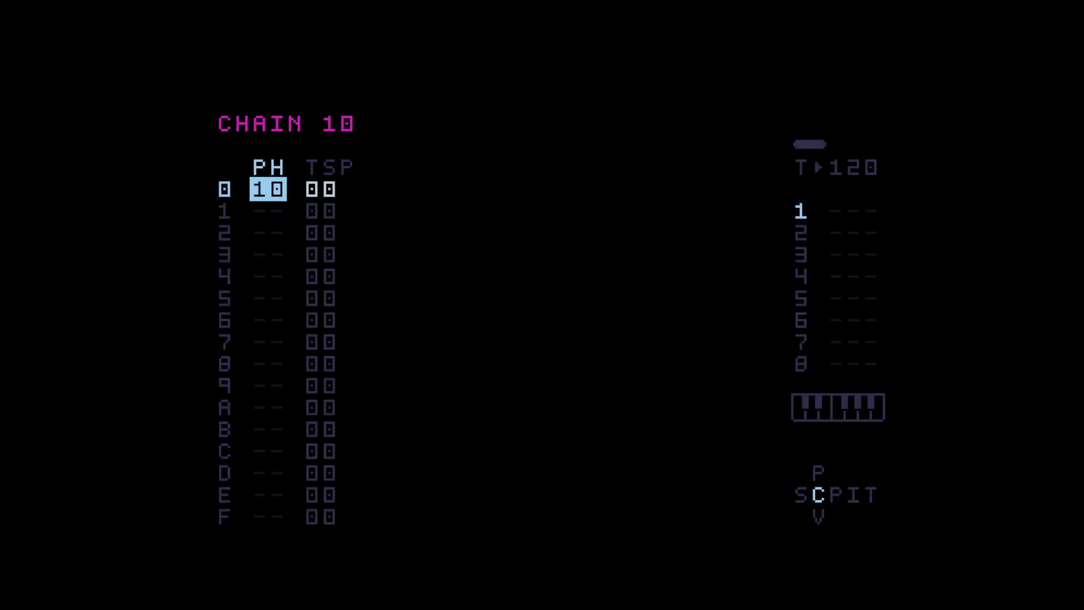
pyautogui.hotkey('shift', 'Up')
pyautogui.press('Up')
pyautogui.press('Up')
pyautogui.press('Up')
pyautogui.press('Up')
pyautogui.press('Up')
pyautogui.press('Up')
pyautogui.press('Up')
pyautogui.press('Up')
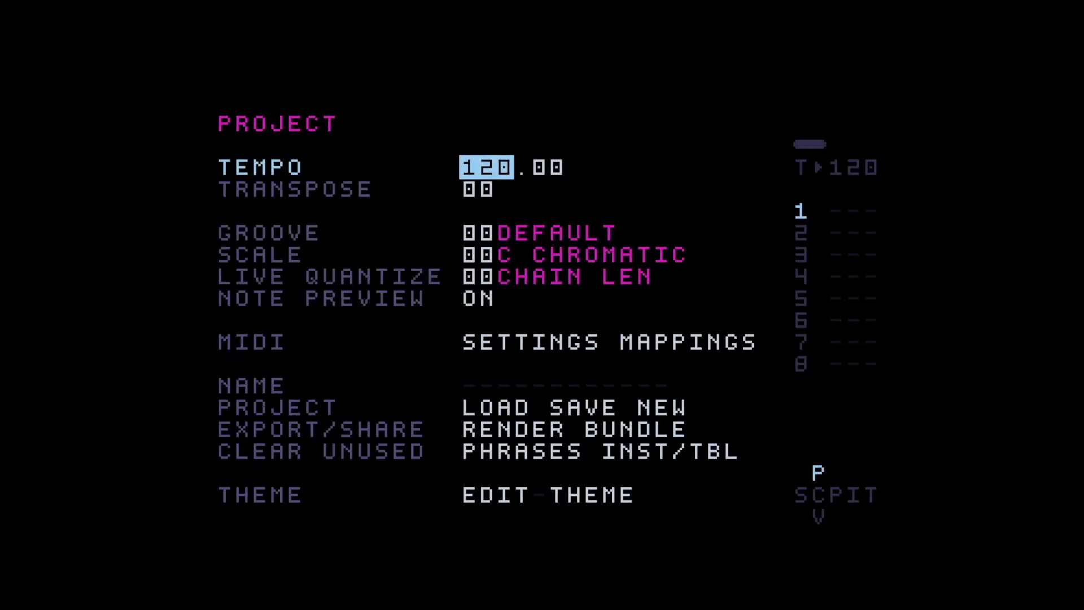
pyautogui.hotkey('x', 'Right')
pyautogui.hotkey('x', 'Up')
pyautogui.hotkey('x', 'Left')
# - Play phrase 10 briefly to hear the loop, then return to instrument 00
pyautogui.hotkey('shift', 'Down')
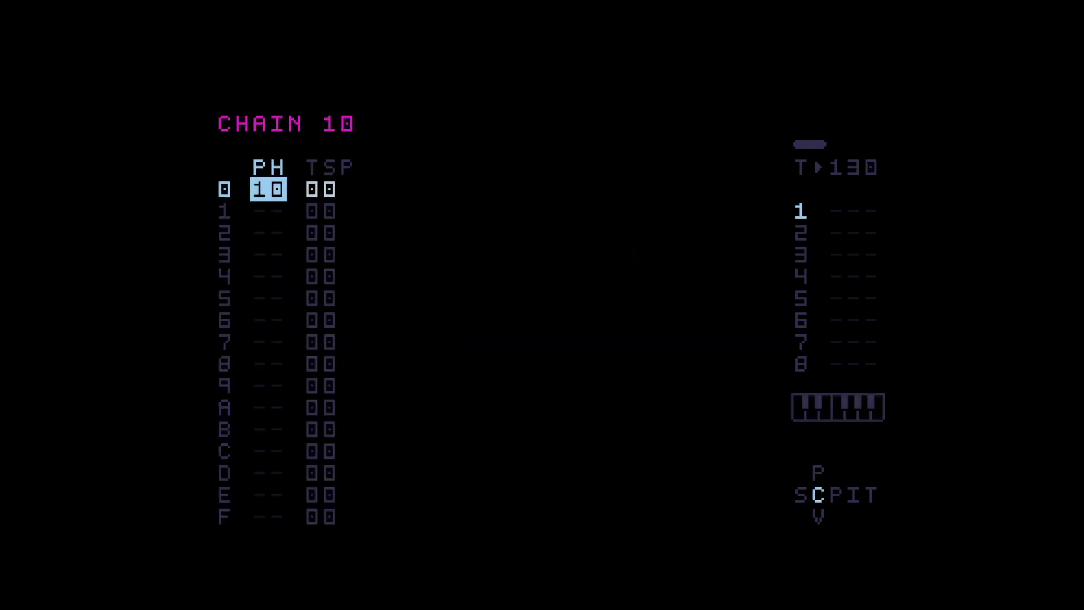
pyautogui.hotkey('shift', 'Right')
pyautogui.press('space')
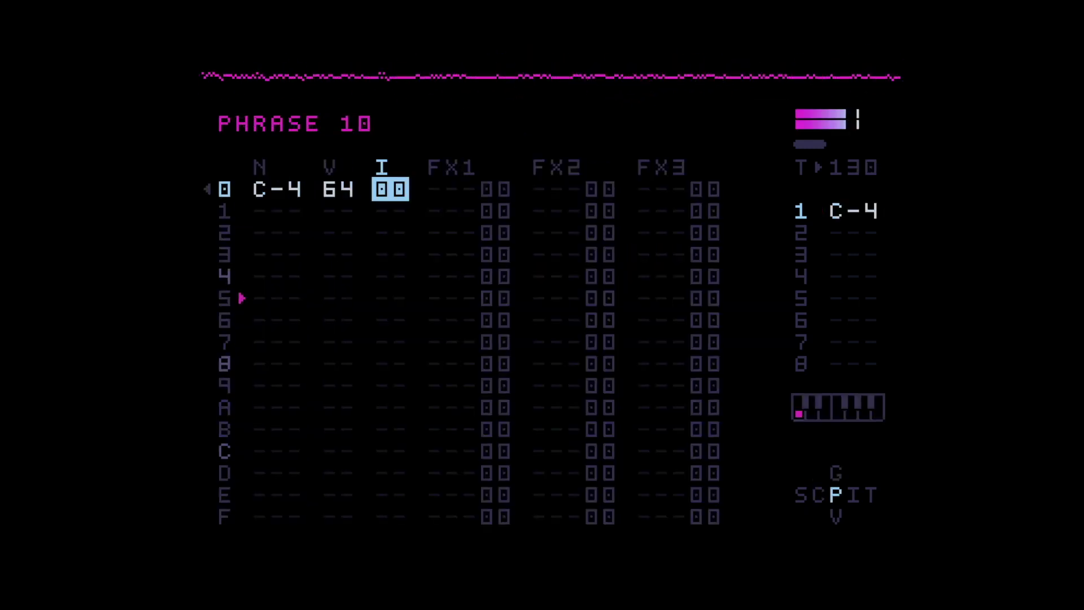
pyautogui.press('space')
pyautogui.hotkey('shift', 'Right')
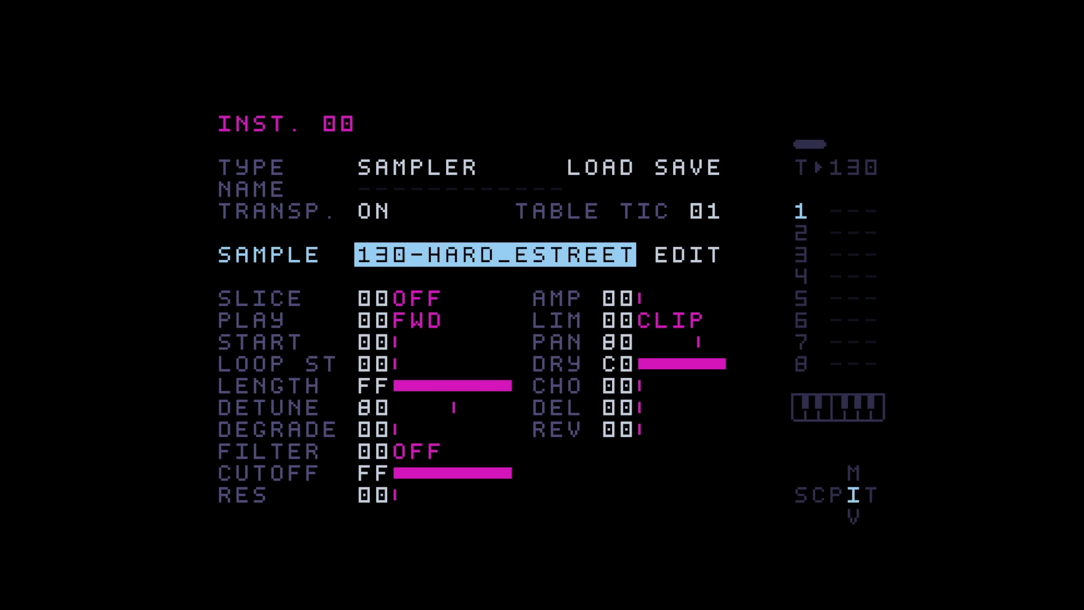
# - Set instrument 00's play mode to 02 FWDLOOP
pyautogui.press('Down')
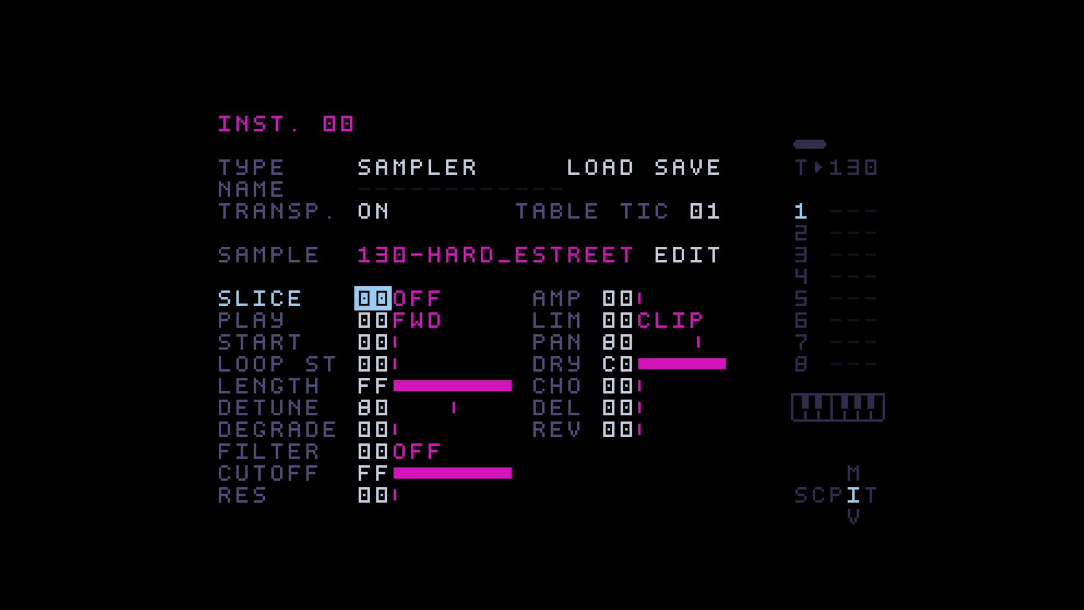
pyautogui.press('Down')
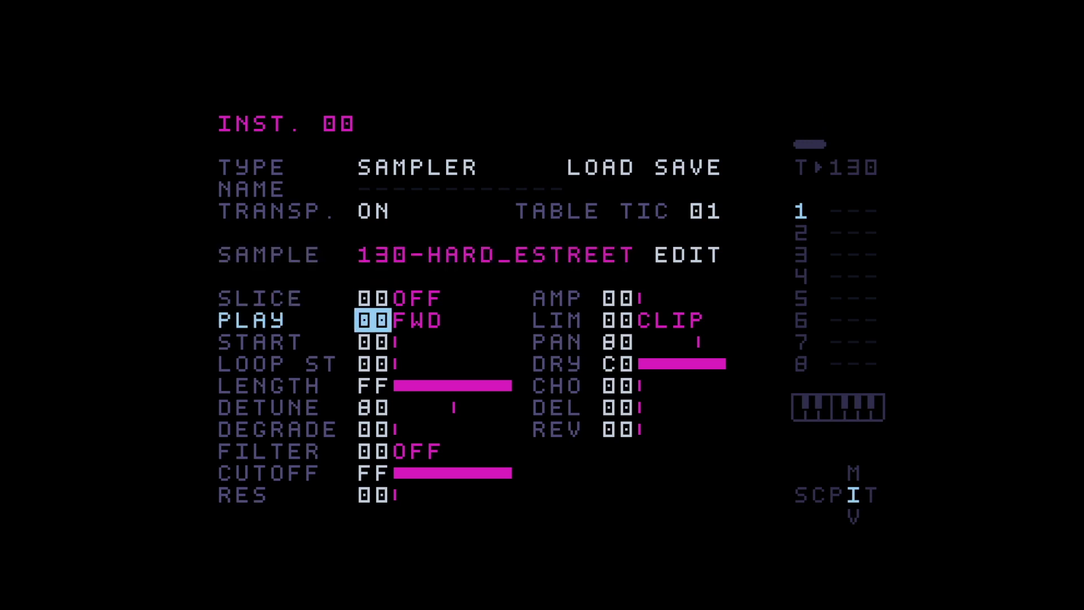
pyautogui.press('Up')
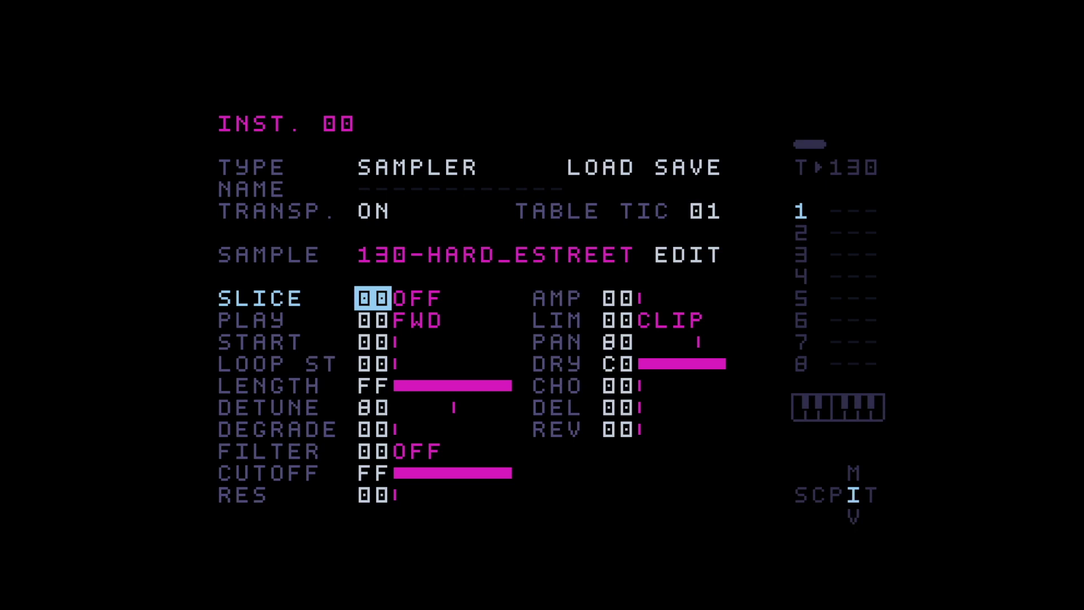
pyautogui.press('Down')
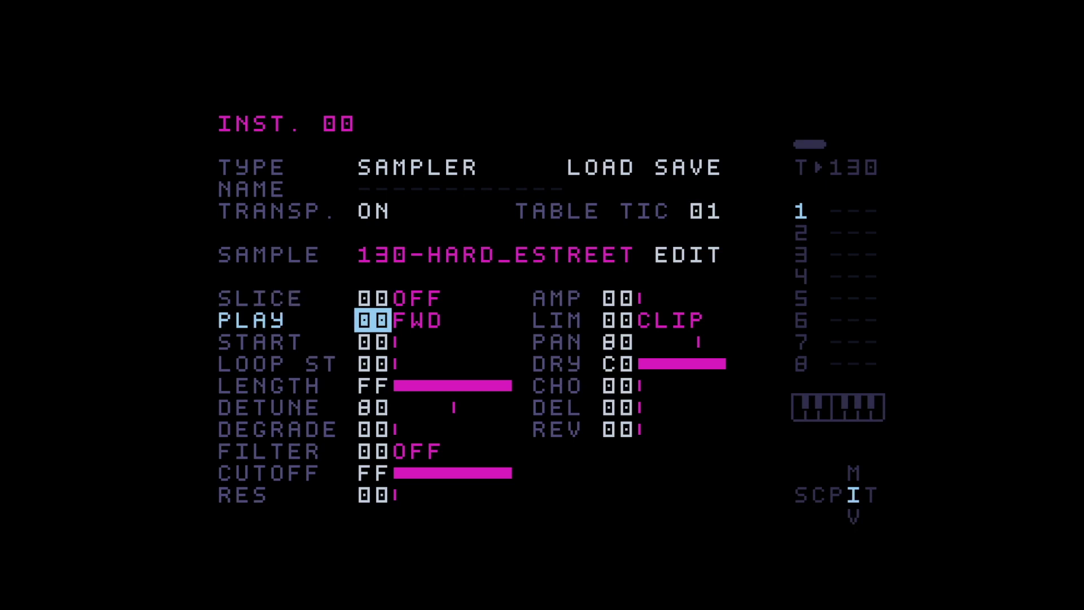
pyautogui.hotkey('x', 'Right')
pyautogui.hotkey('x', 'Right')
# - Lower the sample LENGTH from FF to 00 and preview the instrument
pyautogui.press('Down')
pyautogui.press('Down')
pyautogui.press('Down')
pyautogui.hotkey('x', 'Down')
pyautogui.hotkey('x', 'Down')
pyautogui.hotkey('x', 'Down')
pyautogui.hotkey('x', 'Down')
pyautogui.hotkey('x', 'Down')
pyautogui.hotkey('x', 'Down')
pyautogui.hotkey('x', 'Down')
pyautogui.hotkey('x', 'Down')
pyautogui.hotkey('x', 'Down')
pyautogui.hotkey('x', 'Down')
pyautogui.hotkey('x', 'Down')
pyautogui.hotkey('x', 'Down')
pyautogui.hotkey('x', 'Down')
pyautogui.hotkey('x', 'Down')
pyautogui.hotkey('x', 'Down')
pyautogui.hotkey('x', 'Down')
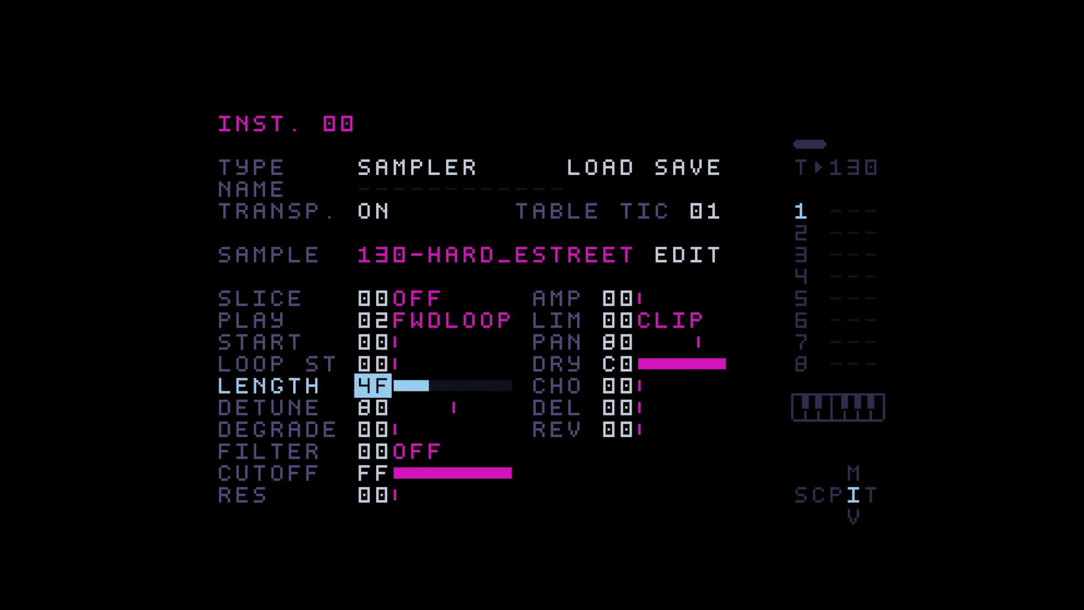
pyautogui.hotkey('shift', 'z')
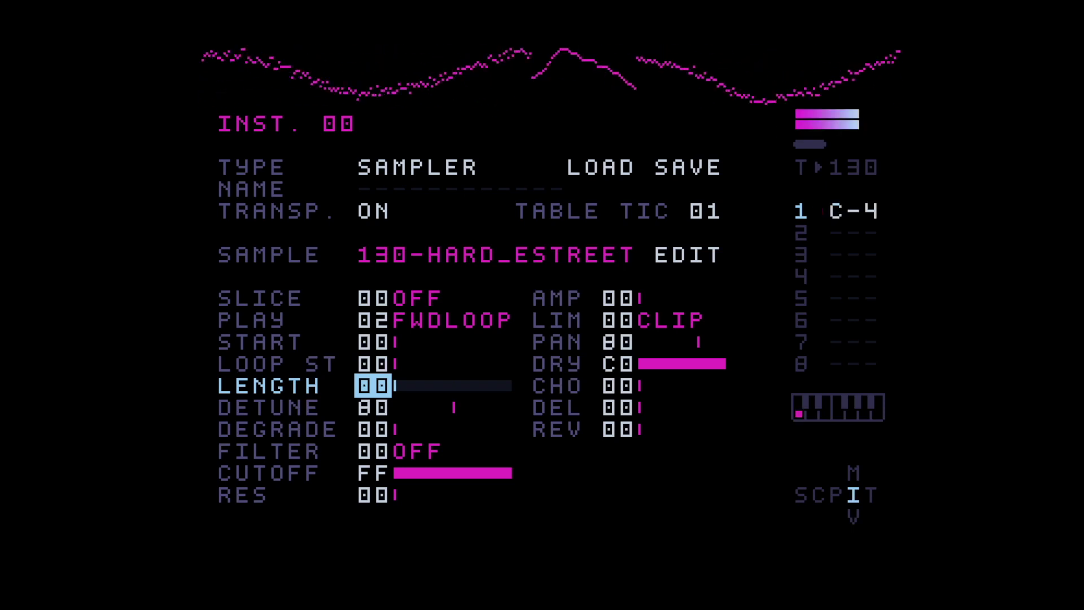
pyautogui.hotkey('shift', 'z')
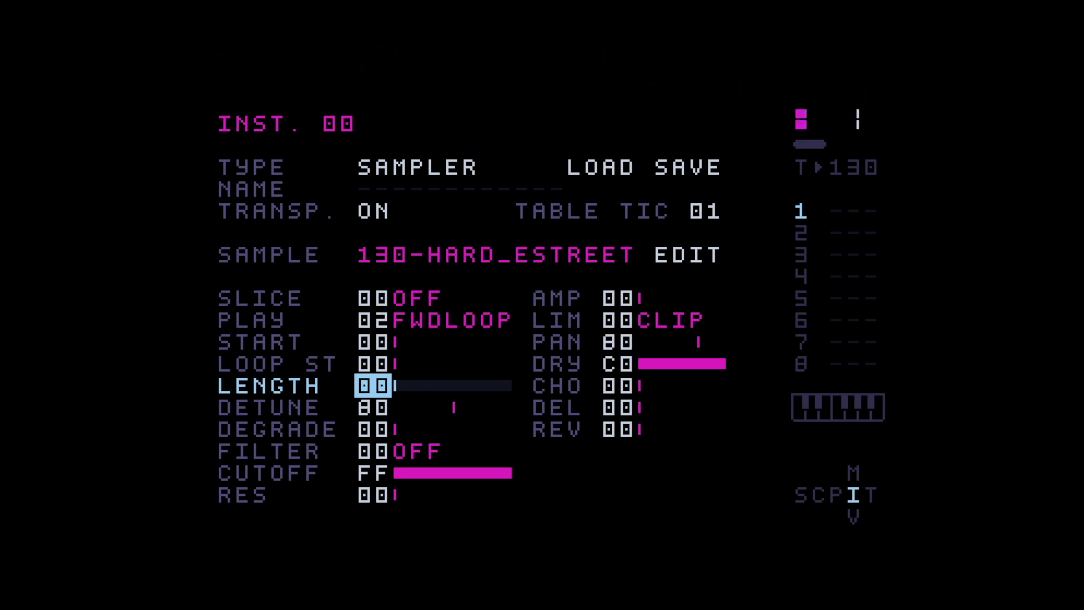
# - Point modulator 4's destination at LOOP ST
pyautogui.hotkey('shift', 'Up')
pyautogui.press('Up')
pyautogui.press('Up')
pyautogui.press('Up')
pyautogui.press('Up')
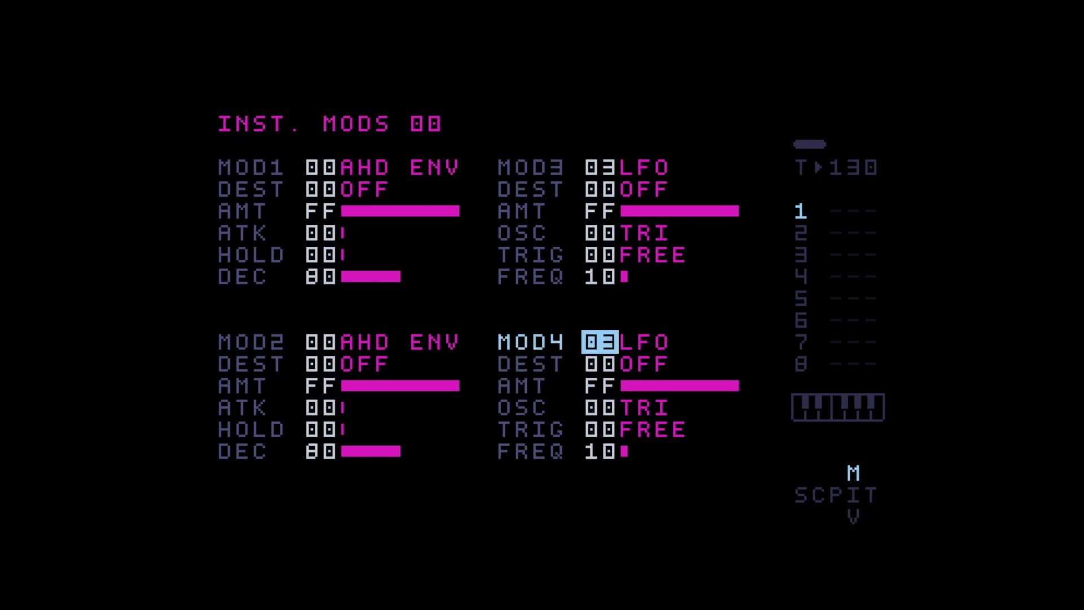
pyautogui.press('Down')
pyautogui.hotkey('x', 'Right')
pyautogui.hotkey('x', 'Right')
pyautogui.hotkey('x', 'Right')
pyautogui.press('Down')
pyautogui.press('Down')
# - Give MOD4's LFO a RAMP UP shape and RETRIG trigger mode
pyautogui.hotkey('x', 'Right')
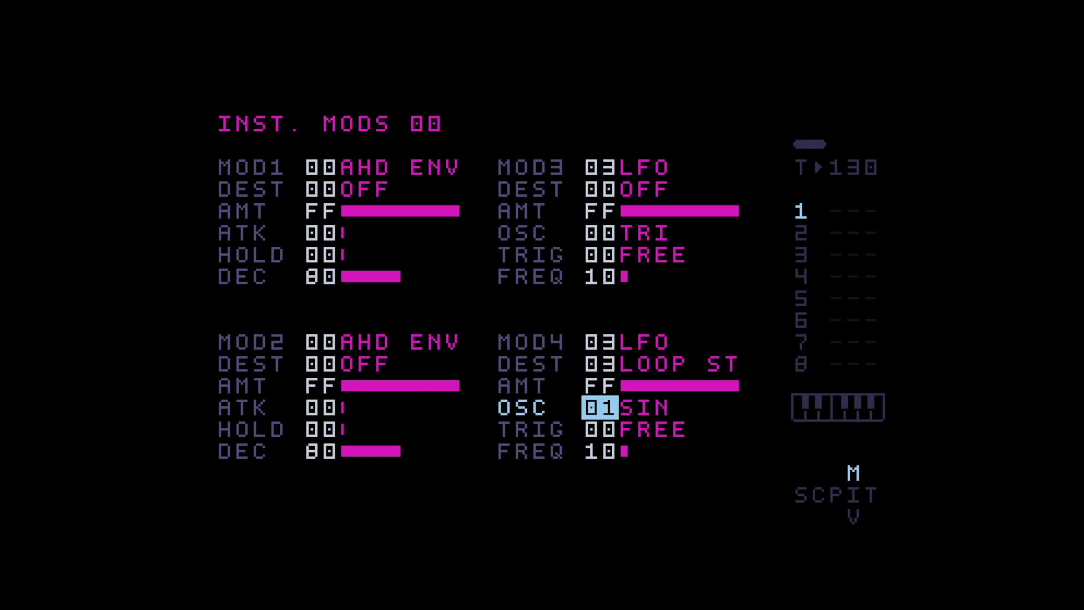
pyautogui.hotkey('x', 'Right')
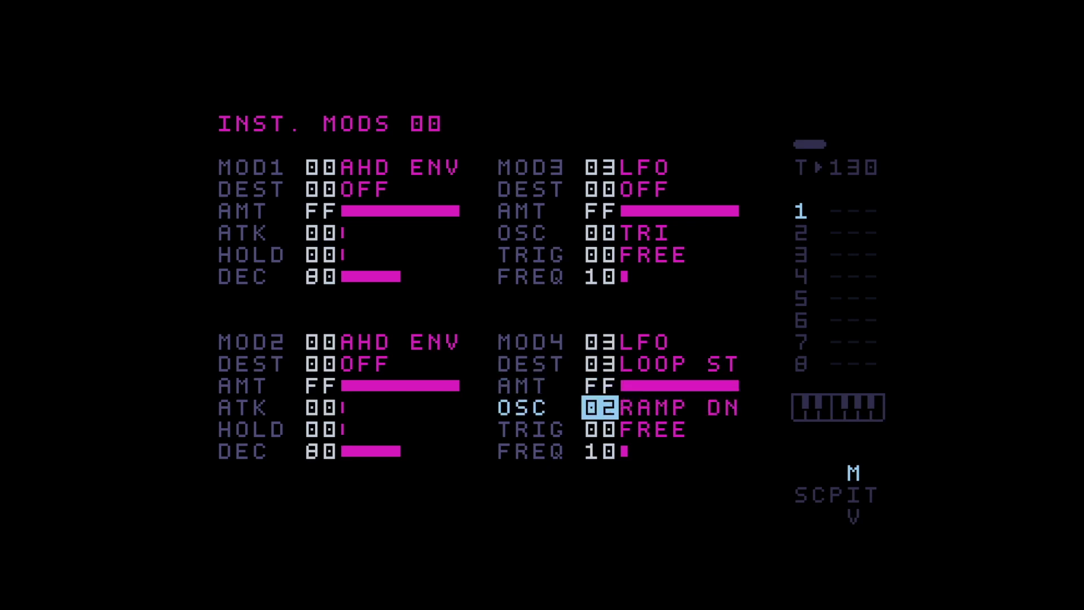
pyautogui.hotkey('x', 'Right')
pyautogui.press('space')
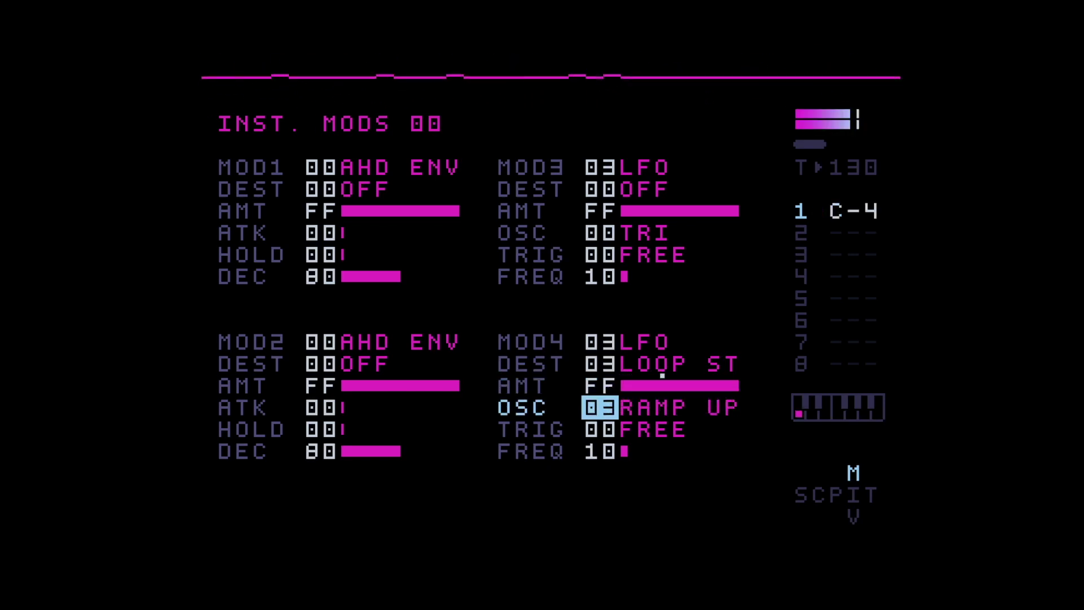
pyautogui.press('Down')
pyautogui.hotkey('x', 'Right')
pyautogui.hotkey('x', 'Right')
pyautogui.hotkey('x', 'Left')
pyautogui.press('space')
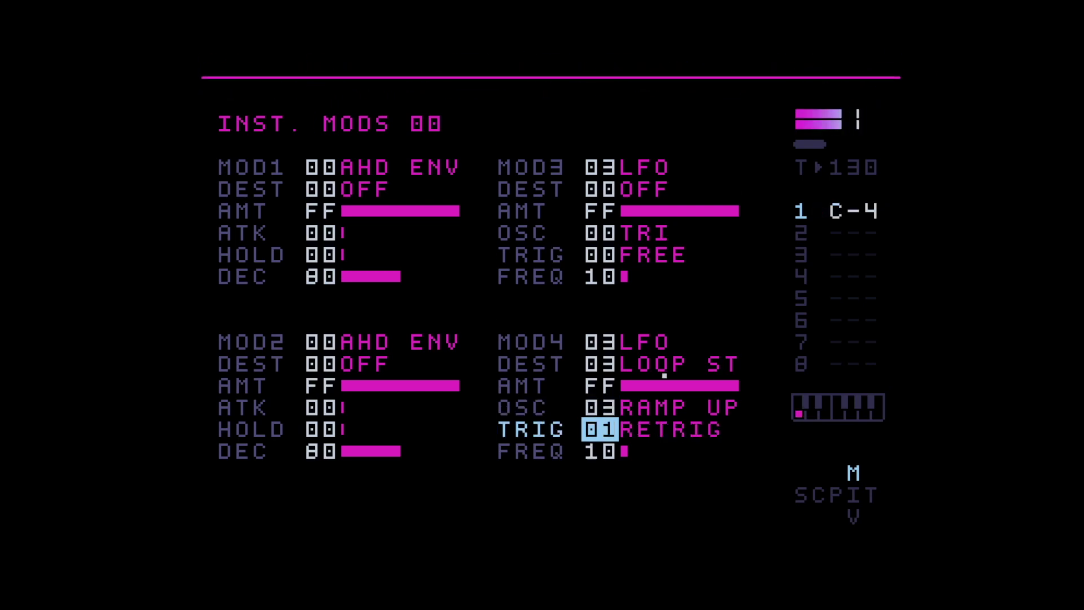
pyautogui.press('space')
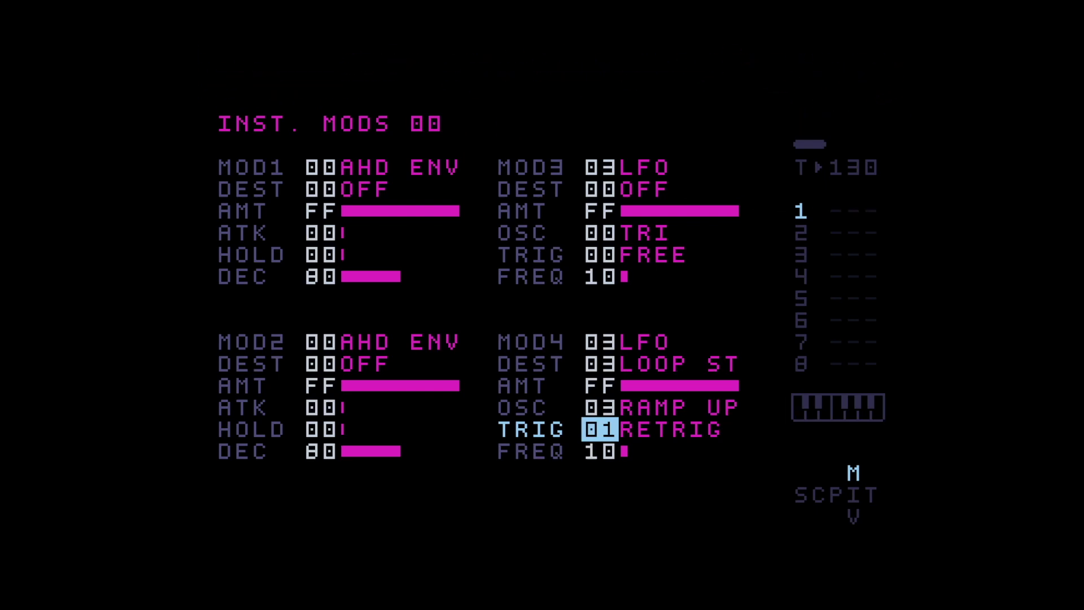
# - Set the LFO frequency to 20 after trying 30, auditioning the result
pyautogui.press('Down')
pyautogui.hotkey('x', 'Up')
pyautogui.hotkey('x', 'Up')
pyautogui.press('space')
pyautogui.hotkey('x', 'Down')
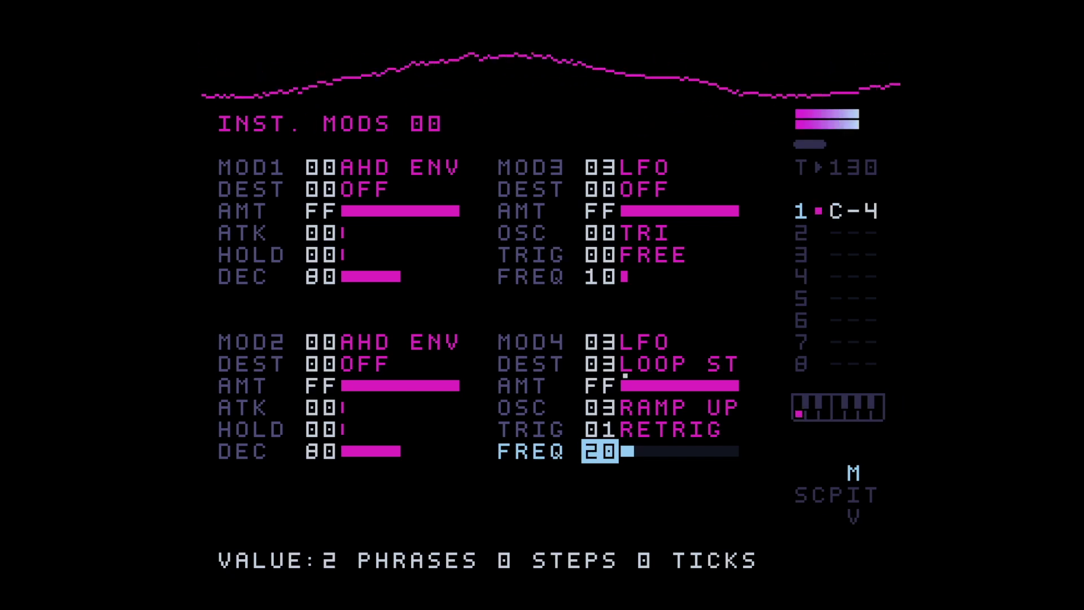
pyautogui.press('space')
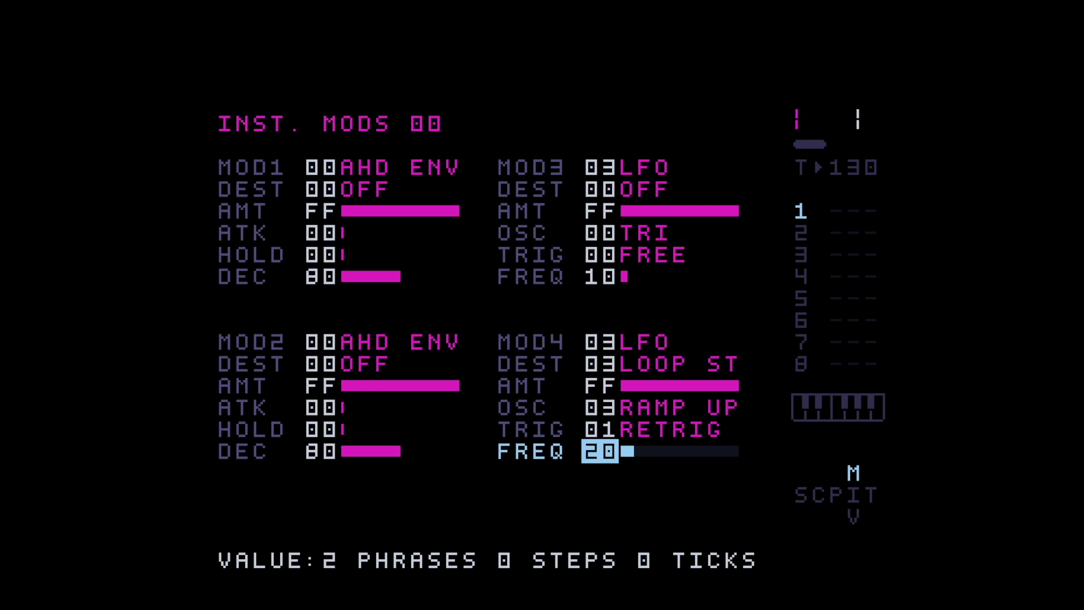
pyautogui.press('space')
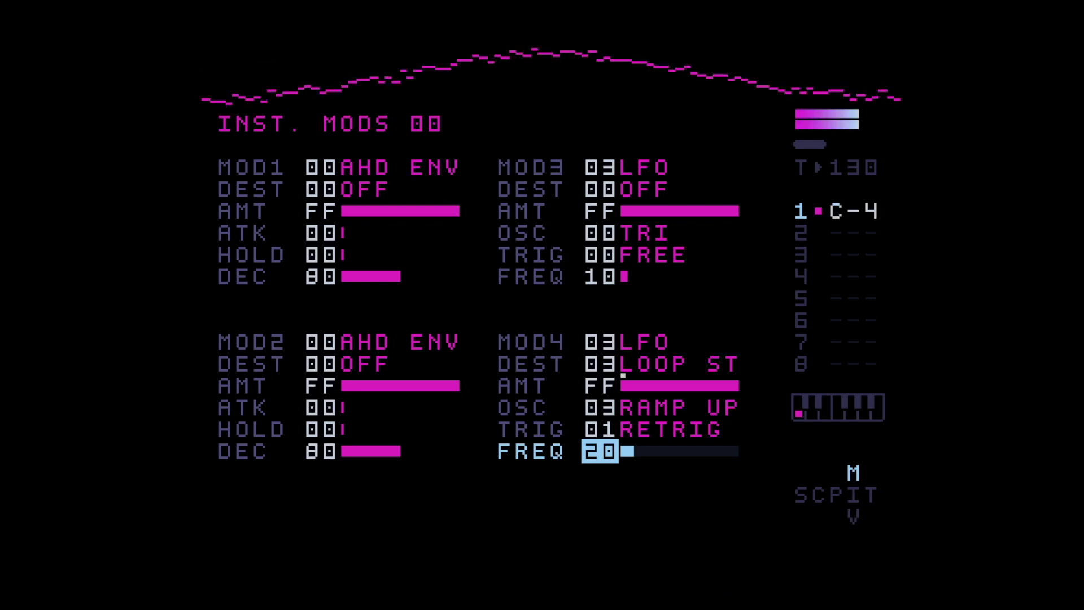
pyautogui.press('space')
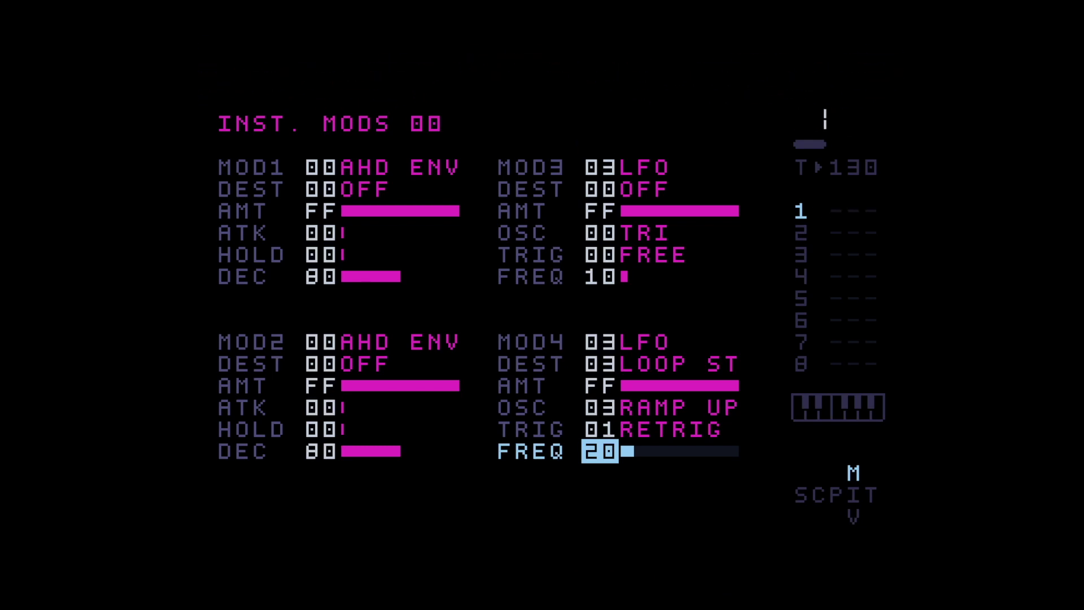
# - Place a PIT command in step 4's first effect slot of phrase 10
pyautogui.hotkey('shift', 'Left')
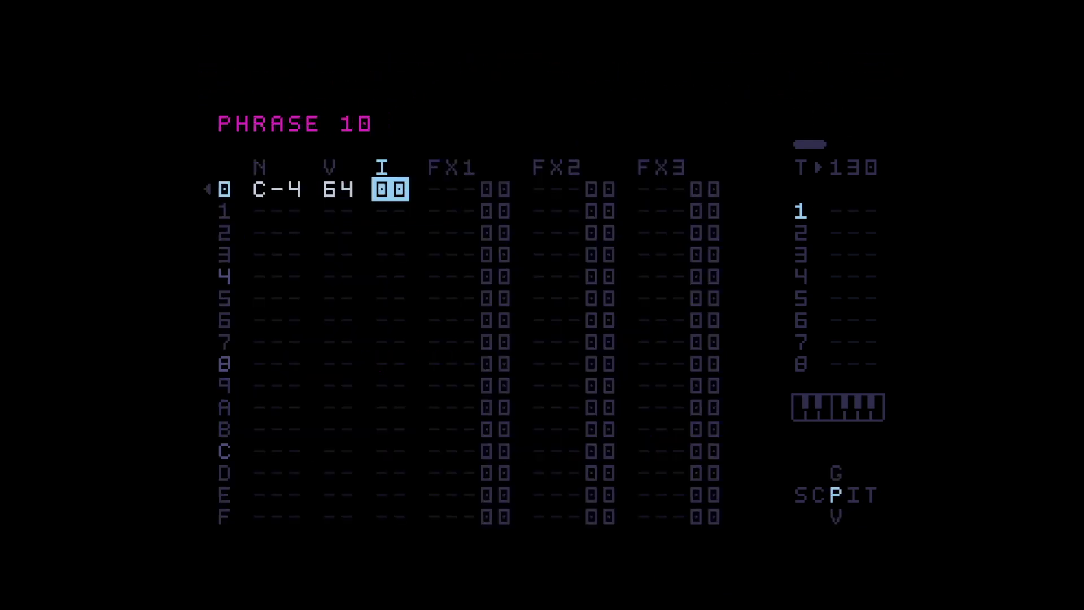
pyautogui.press('Down')
pyautogui.press('Down')
pyautogui.press('Down')
pyautogui.press('Right')
pyautogui.press('Down')
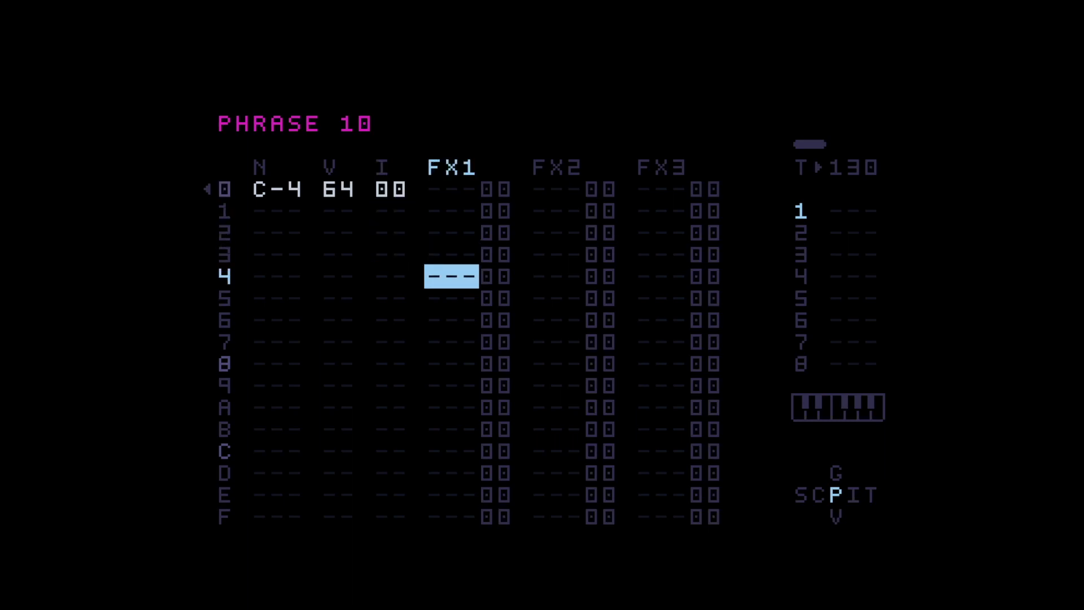
pyautogui.press('ctrl')
pyautogui.press('ctrl')
pyautogui.press('Up')
pyautogui.press('Right')
pyautogui.press('Up')
pyautogui.press('Up')
pyautogui.press('Up')
pyautogui.press('ctrl')
# - Audition pitch offsets of 10 and 26 while the phrase plays
pyautogui.press('Right')
pyautogui.press('space')
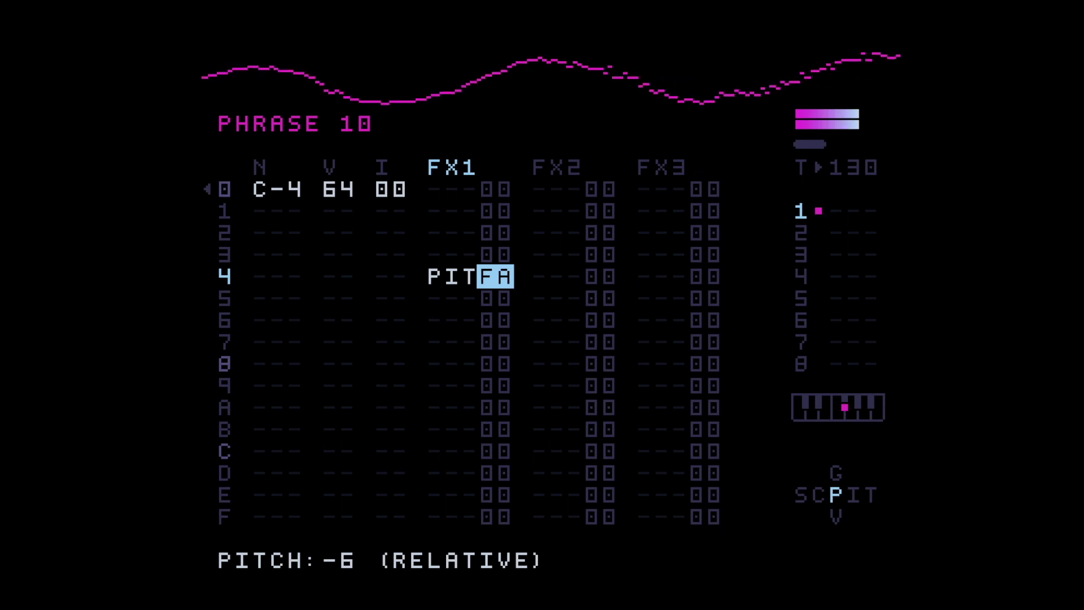
pyautogui.hotkey('ctrl', 'Down')
pyautogui.hotkey('ctrl', 'Up')
pyautogui.hotkey('ctrl', 'Up')
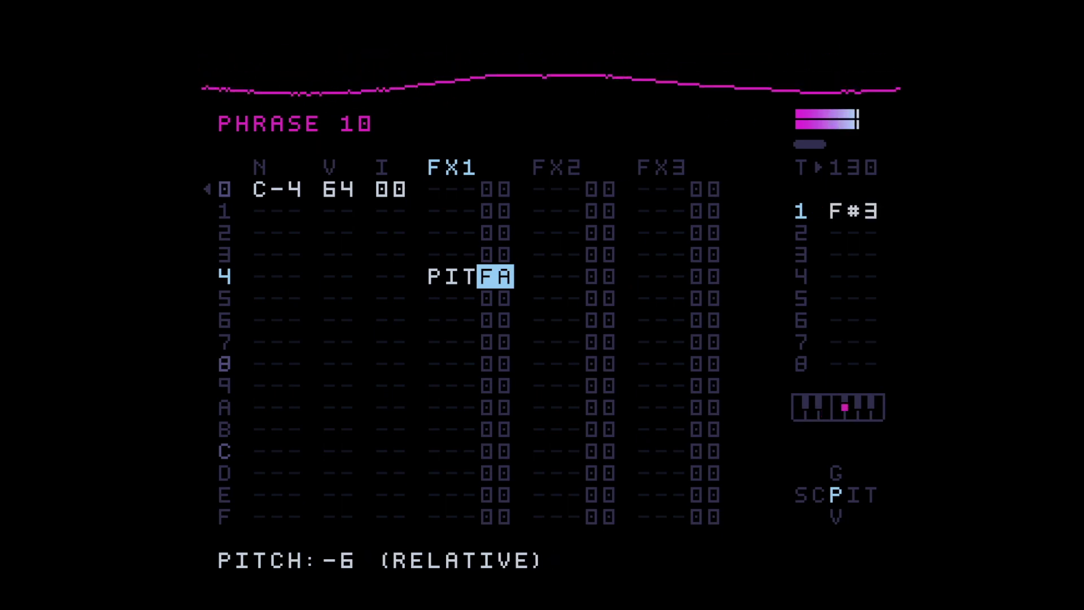
pyautogui.hotkey('ctrl', 'Up')
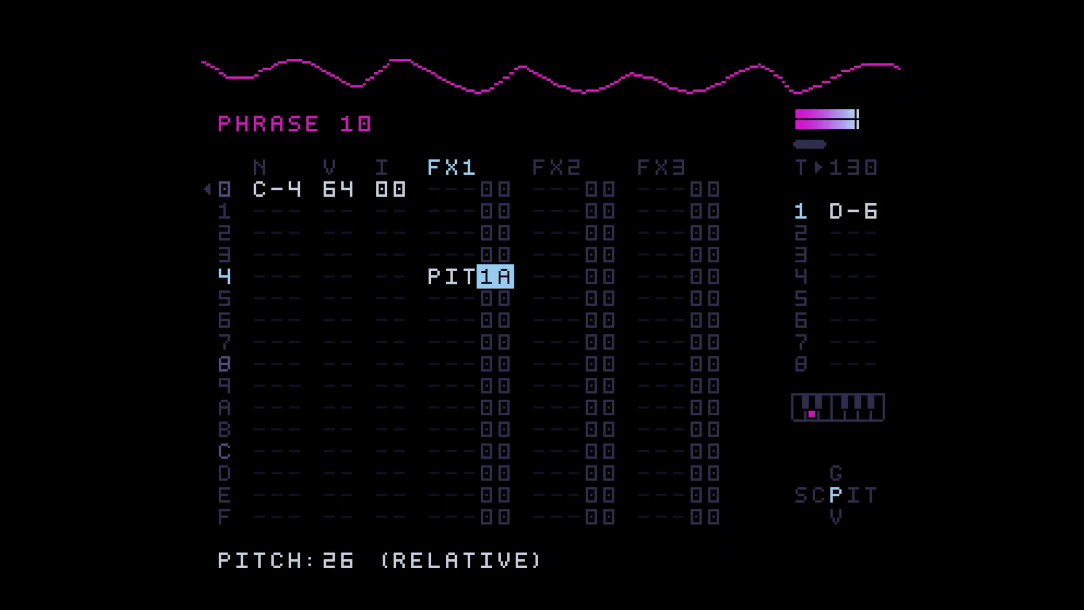
pyautogui.hotkey('ctrl', 'Down')
pyautogui.press('space')
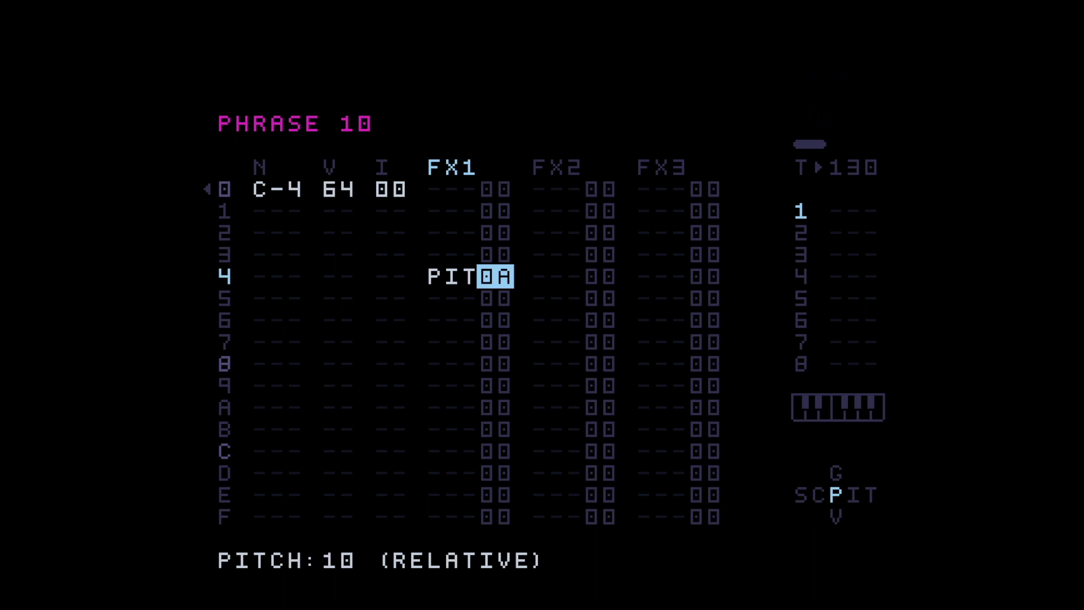
pyautogui.press('space')
pyautogui.hotkey('ctrl', 'Up')
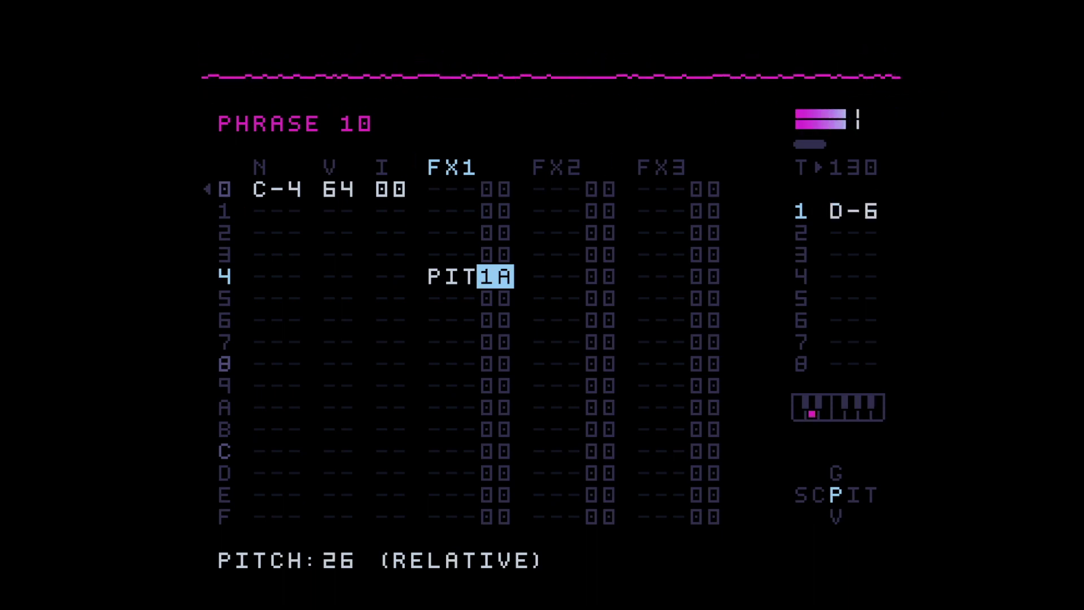
pyautogui.press('space')
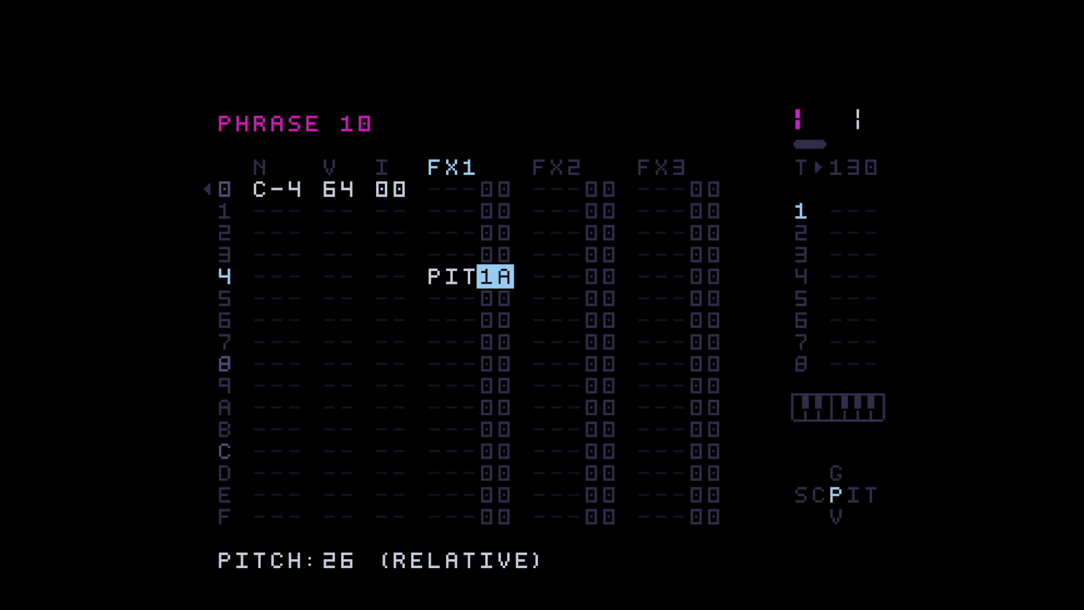
# - Delete the pitch command from step 4
pyautogui.press('Left')
pyautogui.press('Delete')
pyautogui.press('Up')
pyautogui.press('Up')
pyautogui.press('Up')
pyautogui.press('Up')
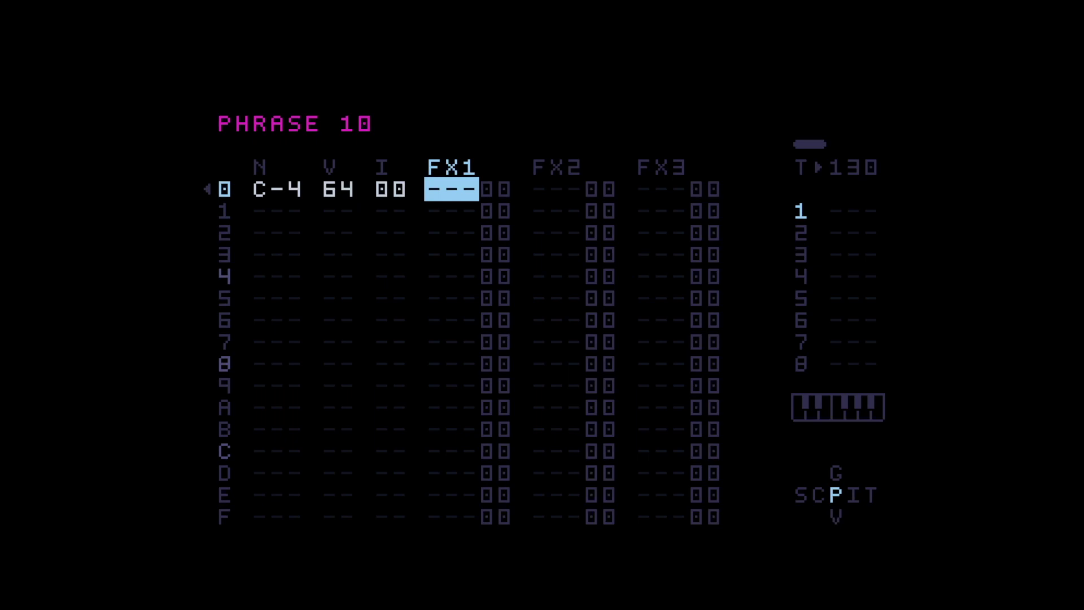
# - Raise instrument 00's AMP to 10
pyautogui.hotkey('shift', 'Right')
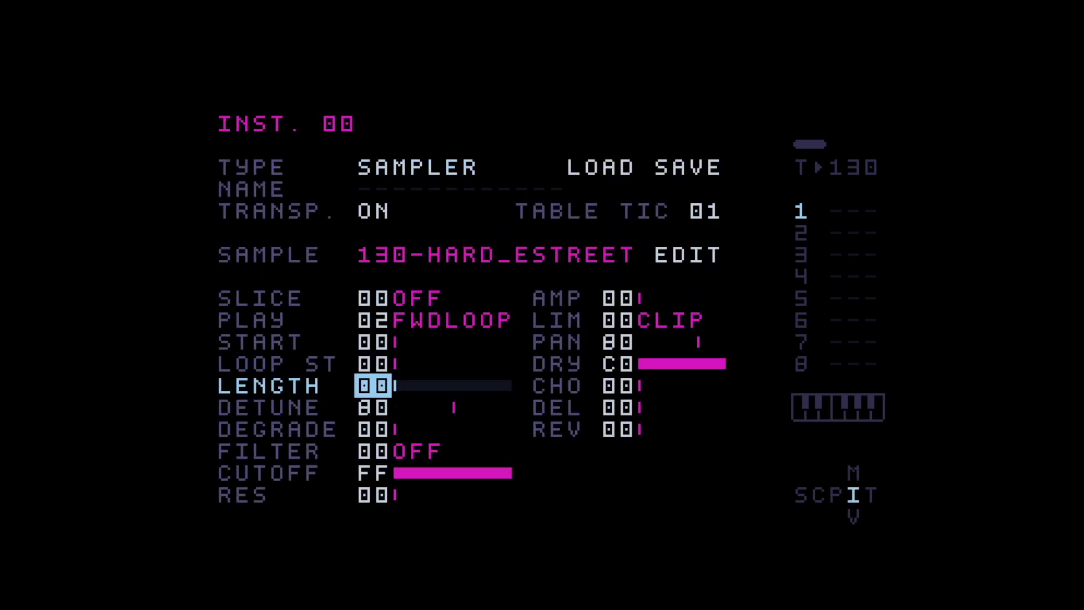
pyautogui.press('Up')
pyautogui.press('Up')
pyautogui.press('Up')
pyautogui.press('Right')
pyautogui.press('Up')
pyautogui.hotkey('ctrl', 'Up')
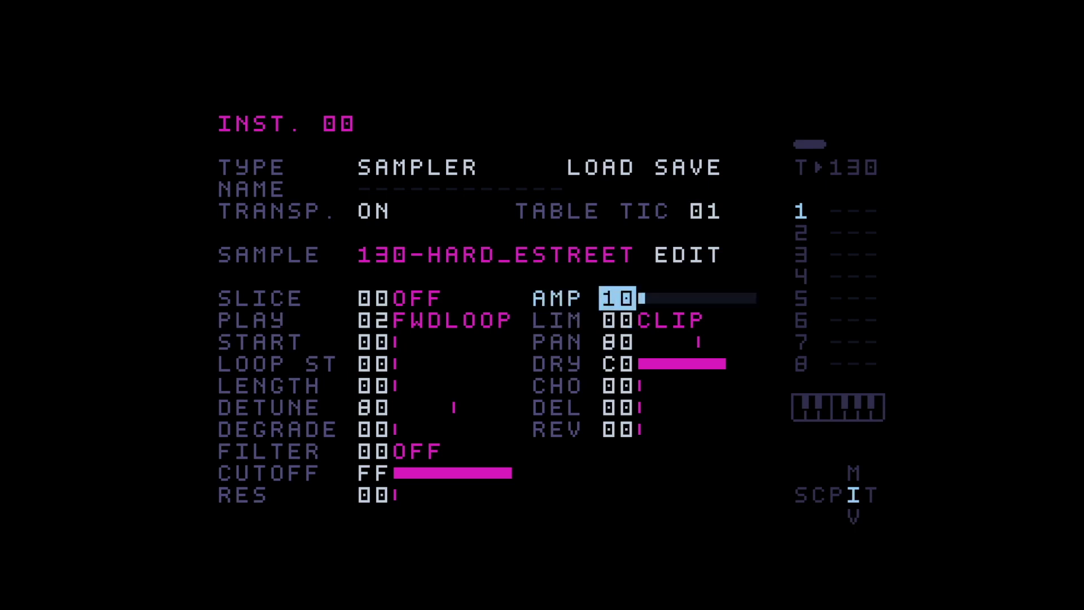
pyautogui.hotkey('ctrl', 'Up')
pyautogui.hotkey('ctrl', 'Down')
# - Clone instrument 00 into new instrument 01 on phrase step 0
pyautogui.hotkey('shift', 'Left')
pyautogui.press('Left')
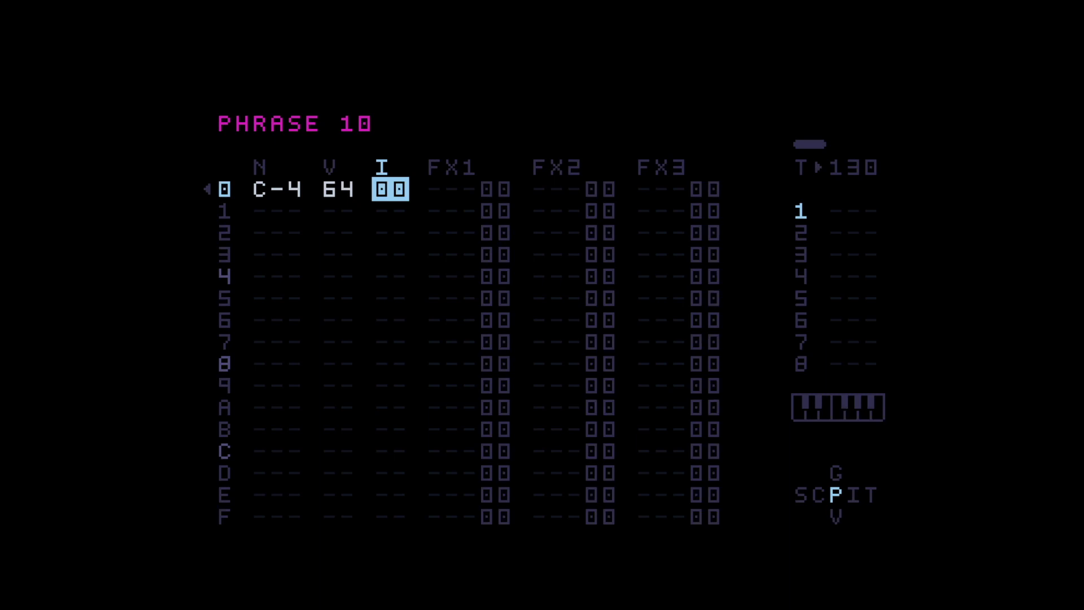
pyautogui.press('ctrl')
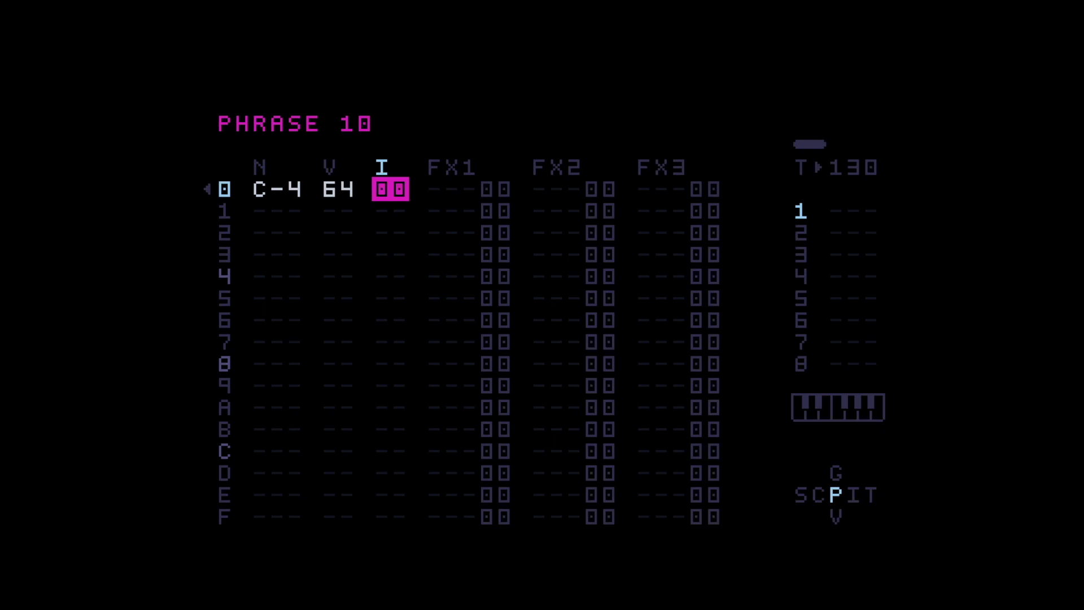
pyautogui.hotkey('ctrl', 'alt')
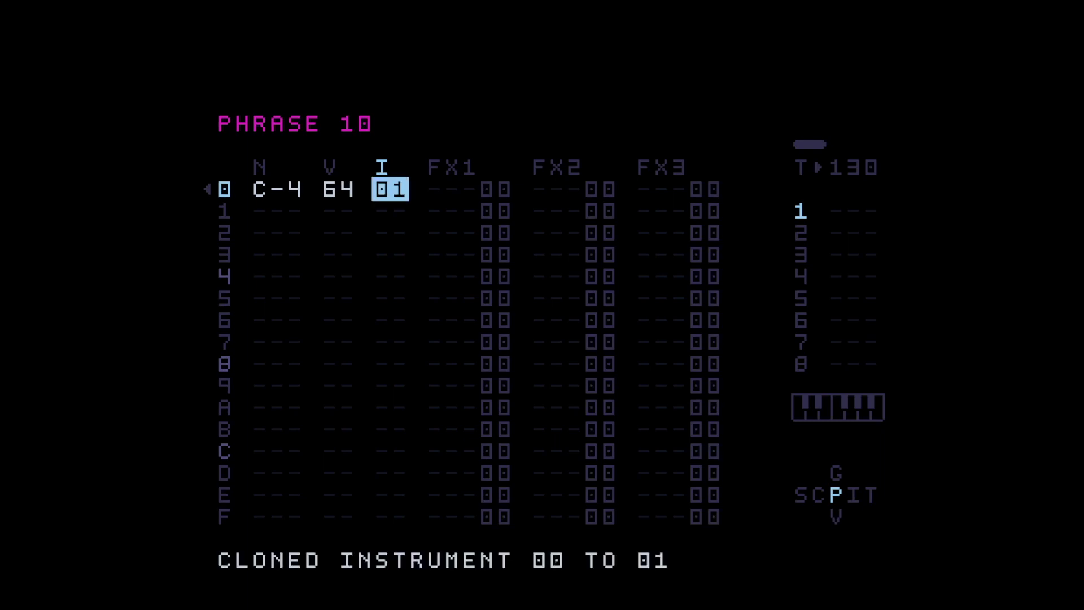
# - Switch instrument 01's sample to 130-SASSAFRASS, previewing 130-HERTZDONUT along the way
pyautogui.hotkey('shift', 'Right')
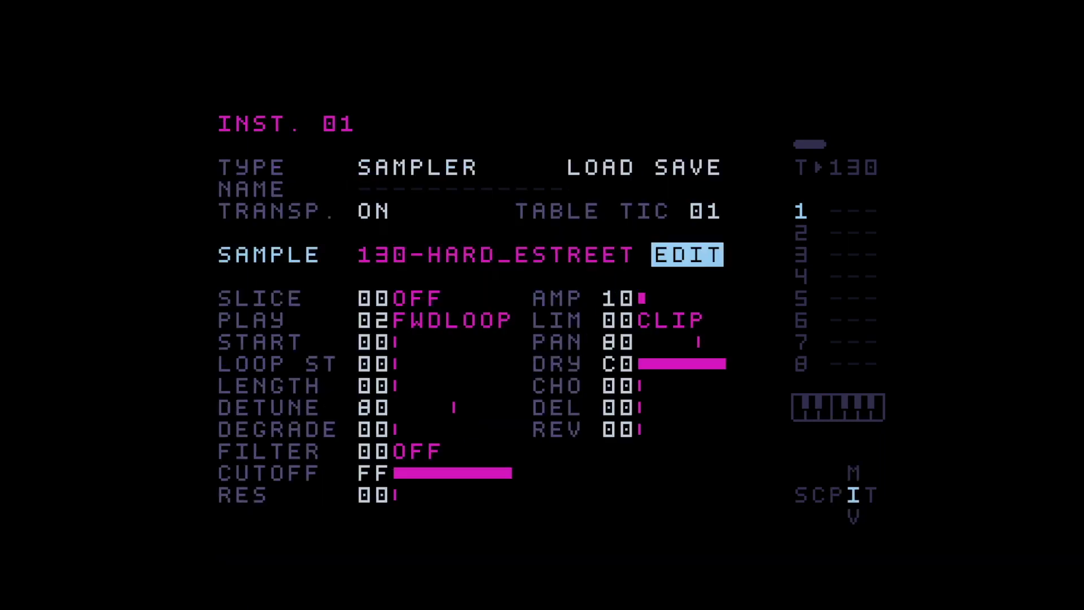
pyautogui.press('Up')
pyautogui.press('Left')
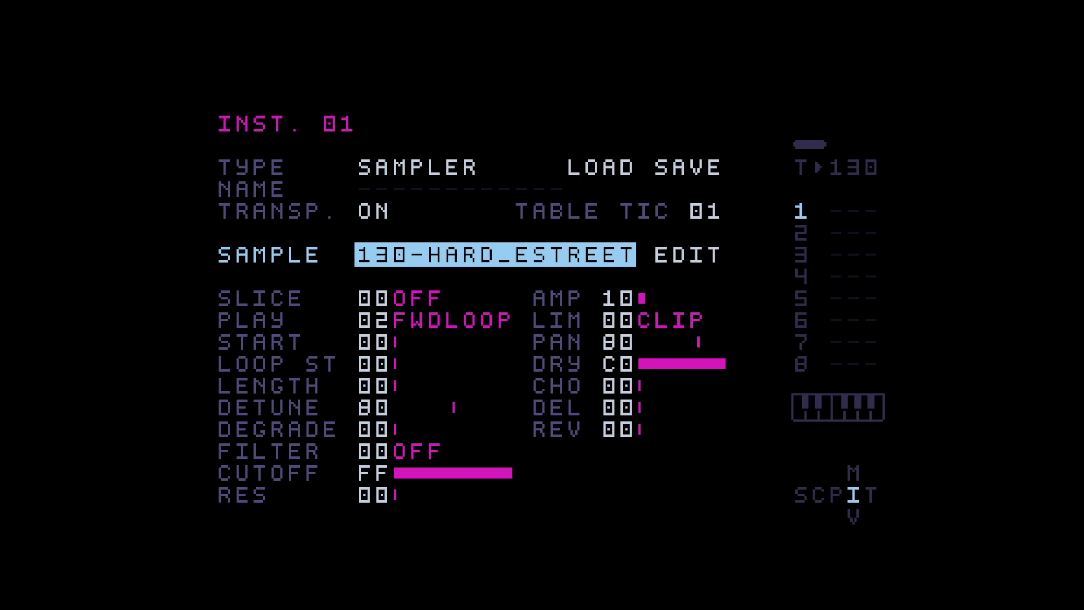
pyautogui.hotkey('ctrl', 'Right')
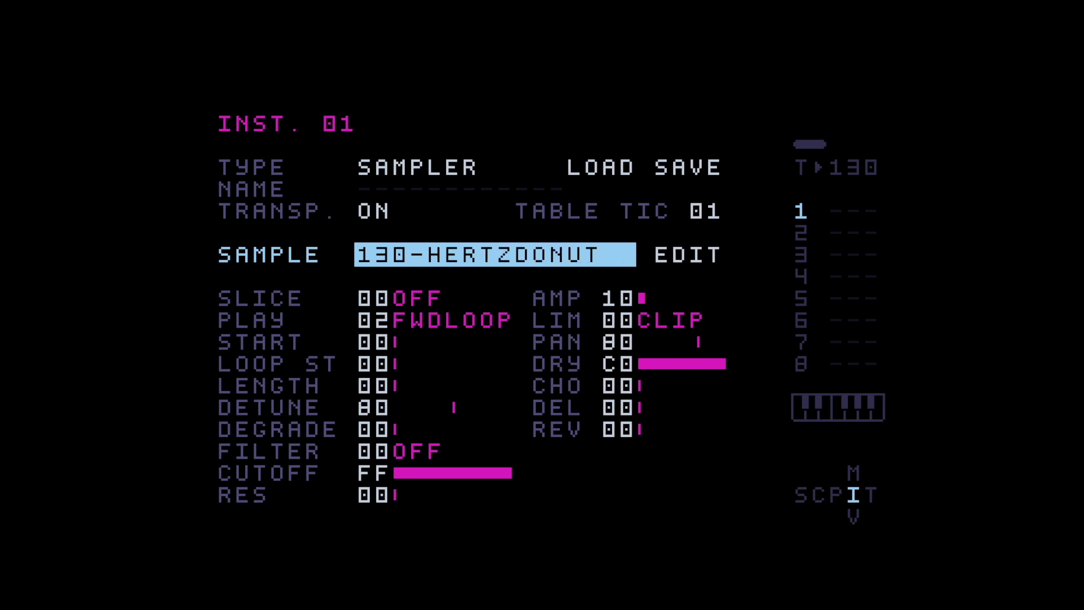
pyautogui.press('space')
pyautogui.hotkey('ctrl', 'Right')
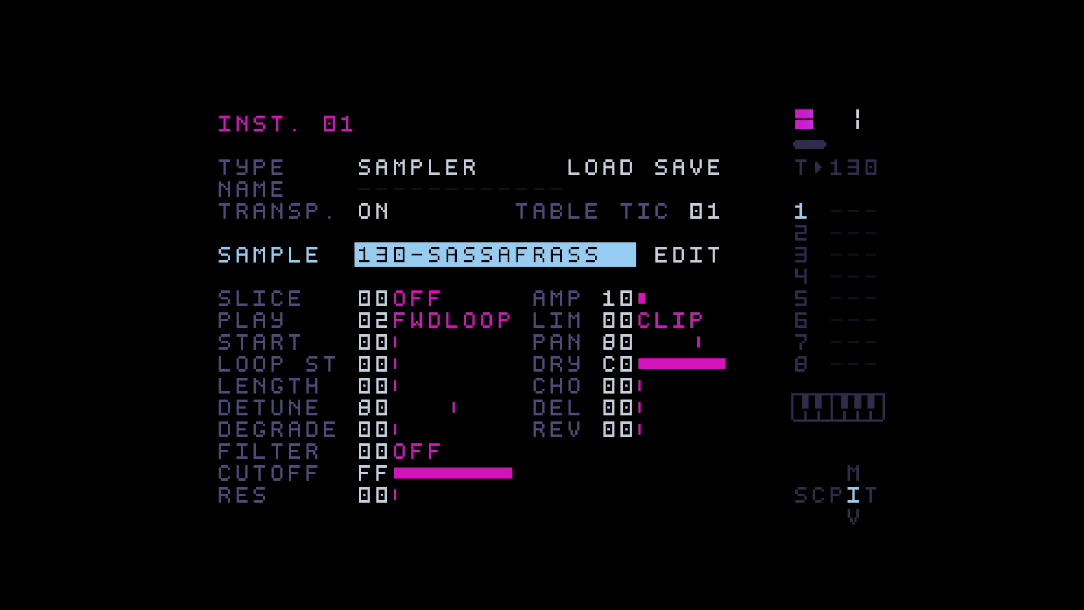
pyautogui.hotkey('ctrl', 'Left')
# - Clone instrument 01 into 02, then into 03 with sample 132-TONG_TWISTER
pyautogui.hotkey('shift', 'Left')
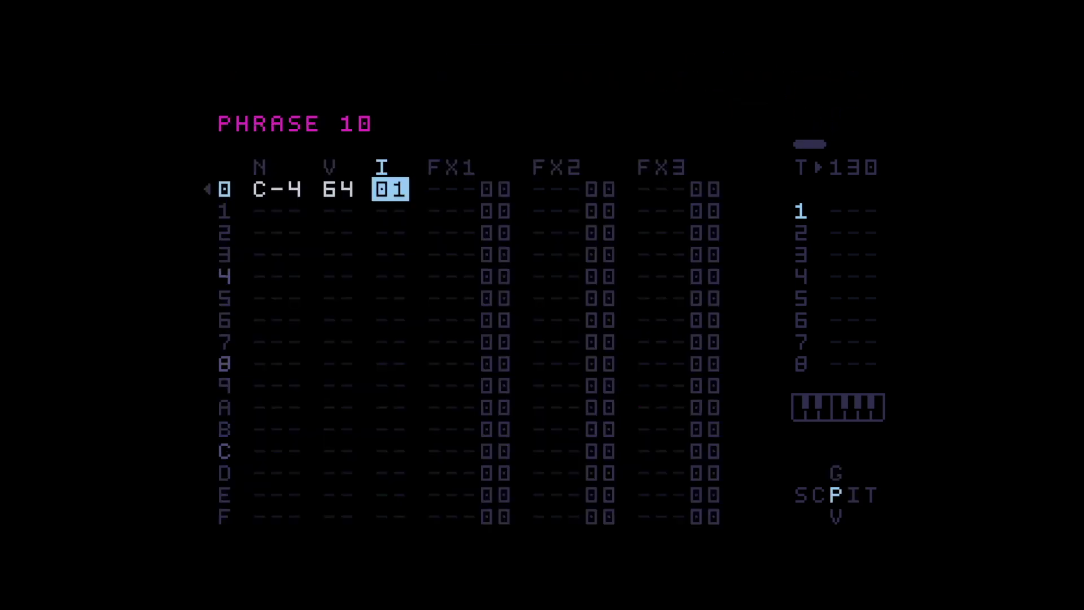
pyautogui.hotkey('shift', 'x')
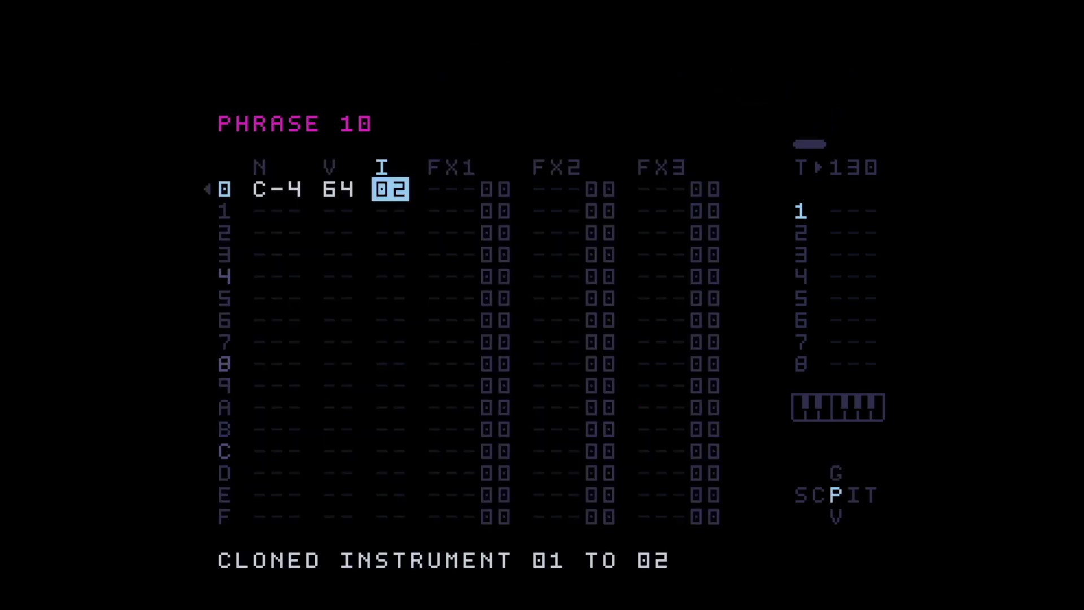
pyautogui.hotkey('shift', 'Right')
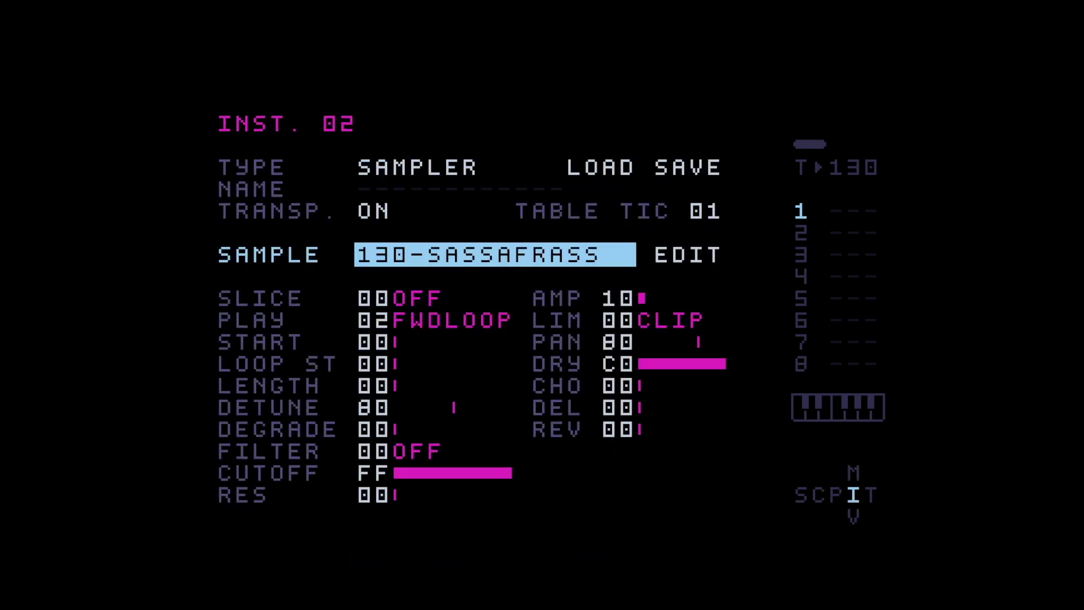
pyautogui.hotkey('shift', 'Left')
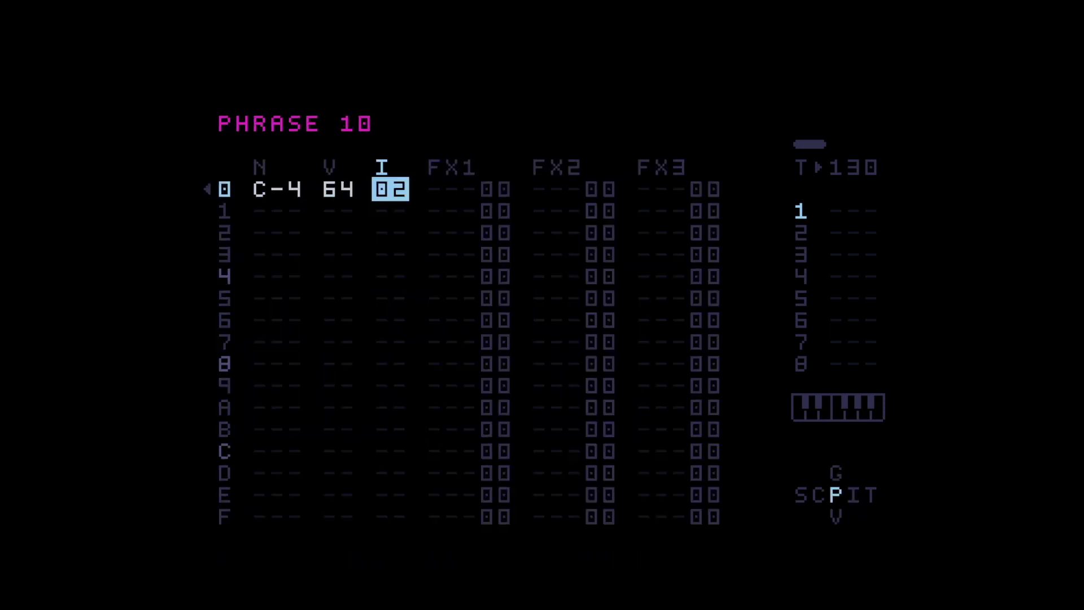
pyautogui.hotkey('shift', 'x')
pyautogui.hotkey('shift', 'Right')
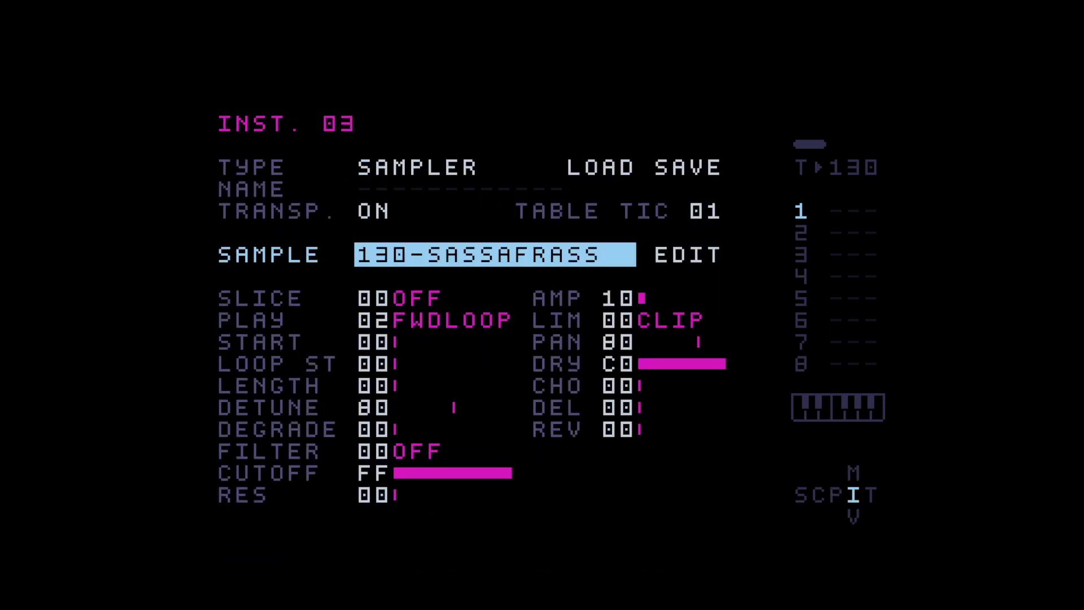
pyautogui.hotkey('ctrl', 'Right')
pyautogui.hotkey('ctrl', 'Right')
pyautogui.hotkey('shift', 'z')
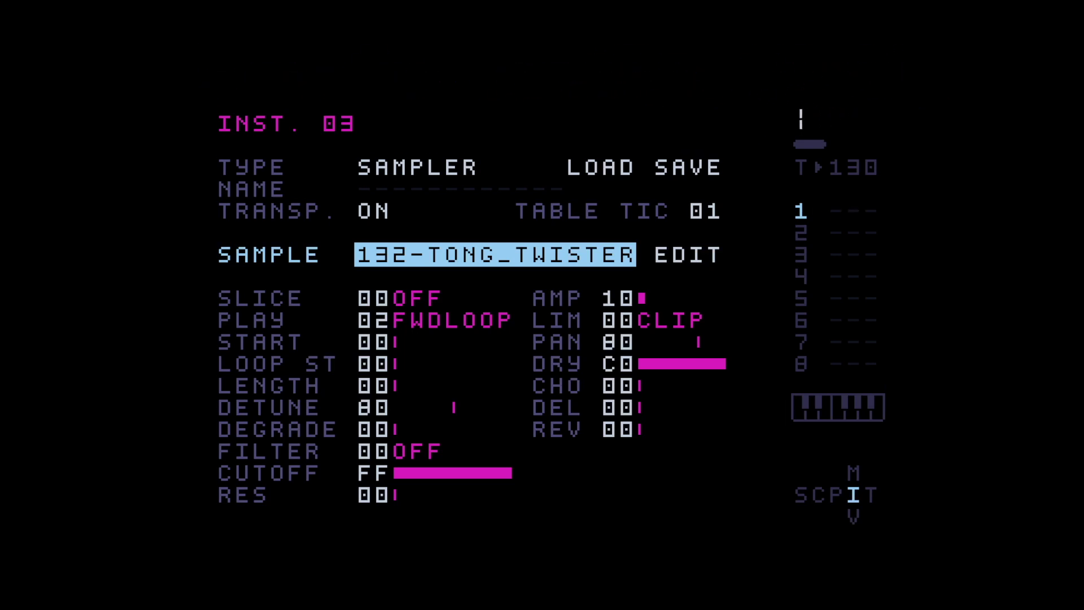
pyautogui.hotkey('shift', 'z')
# - Set instrument 03's loop-start LFO frequency to 30
pyautogui.hotkey('shift', 'Up')
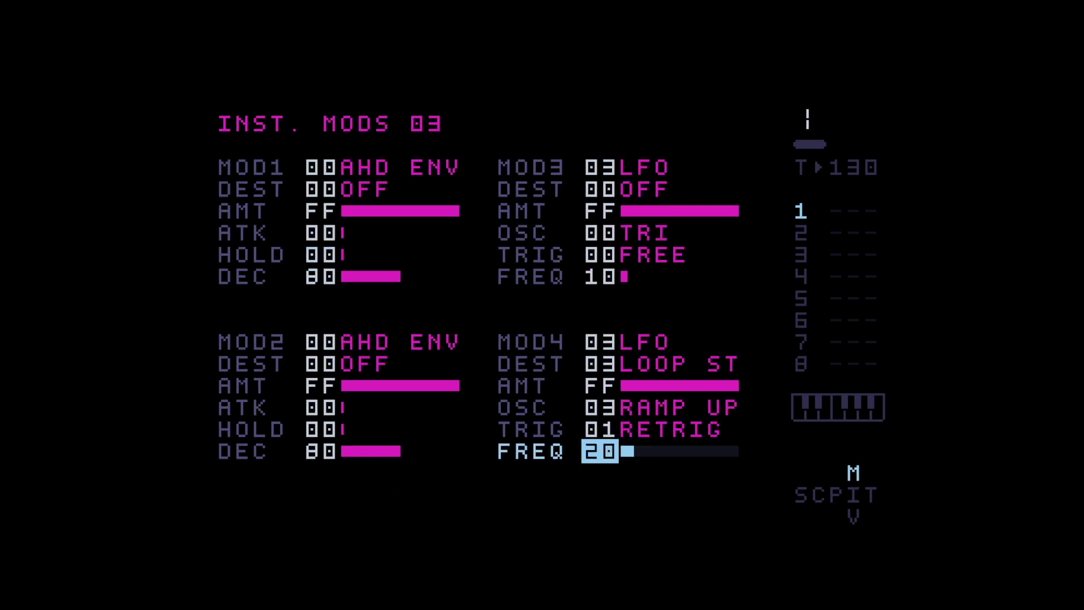
pyautogui.hotkey('z', 'Down')
pyautogui.hotkey('shift', 'z')
pyautogui.hotkey('z', 'Up')
pyautogui.hotkey('z', 'Up')
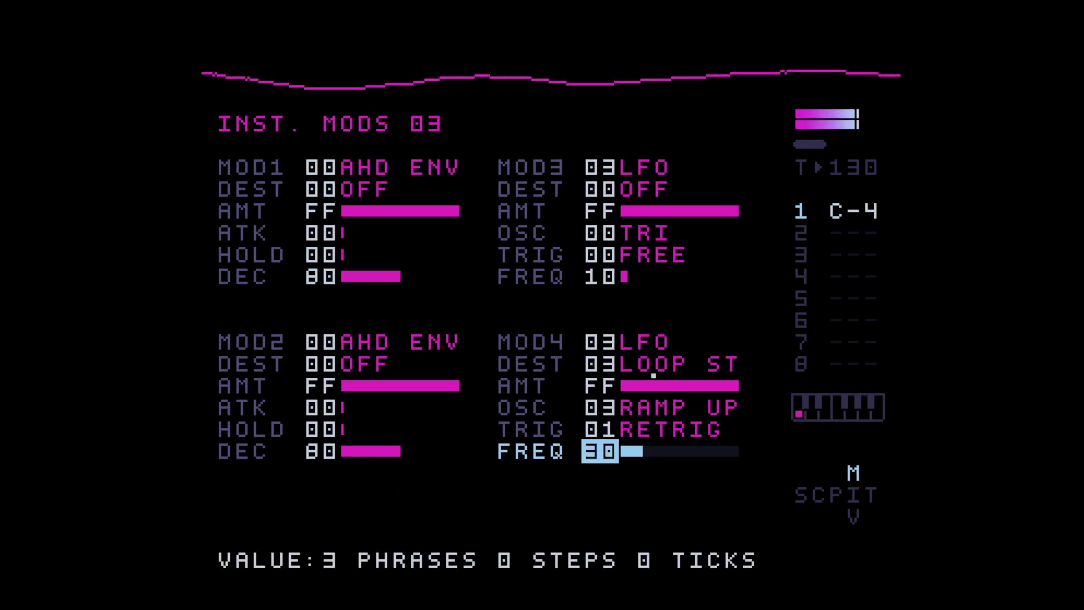
# - Clone instrument 03 into 04 and switch its sample to 135-HOUSEMUZIK
pyautogui.hotkey('shift', 'Left')
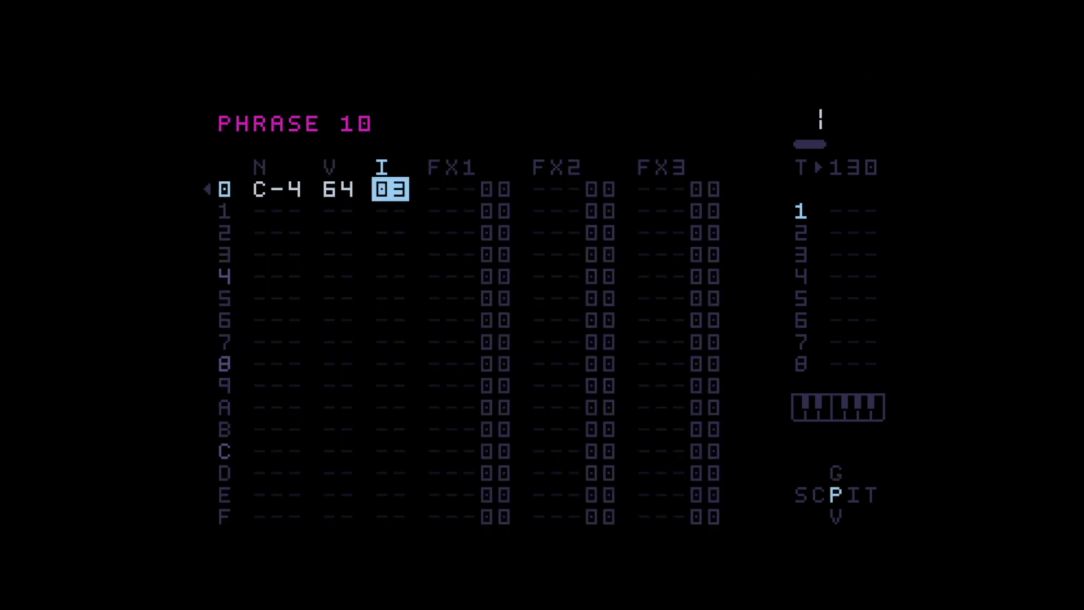
pyautogui.hotkey('z', 'x')
pyautogui.hotkey('shift', 'Right')
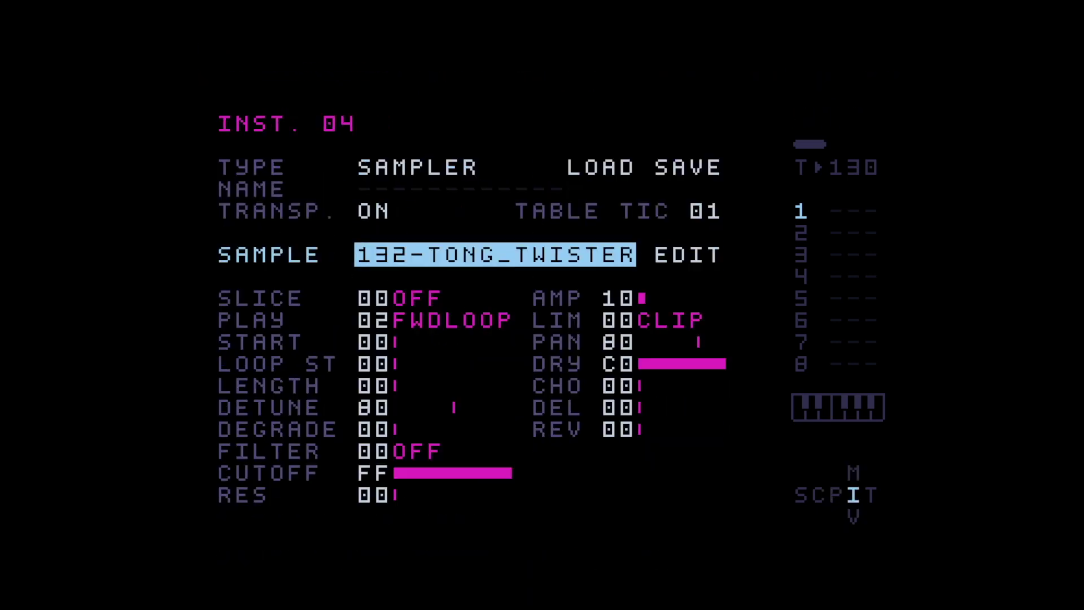
pyautogui.hotkey('x', 'Right')
pyautogui.hotkey('x', 'Right')
pyautogui.hotkey('x', 'Right')
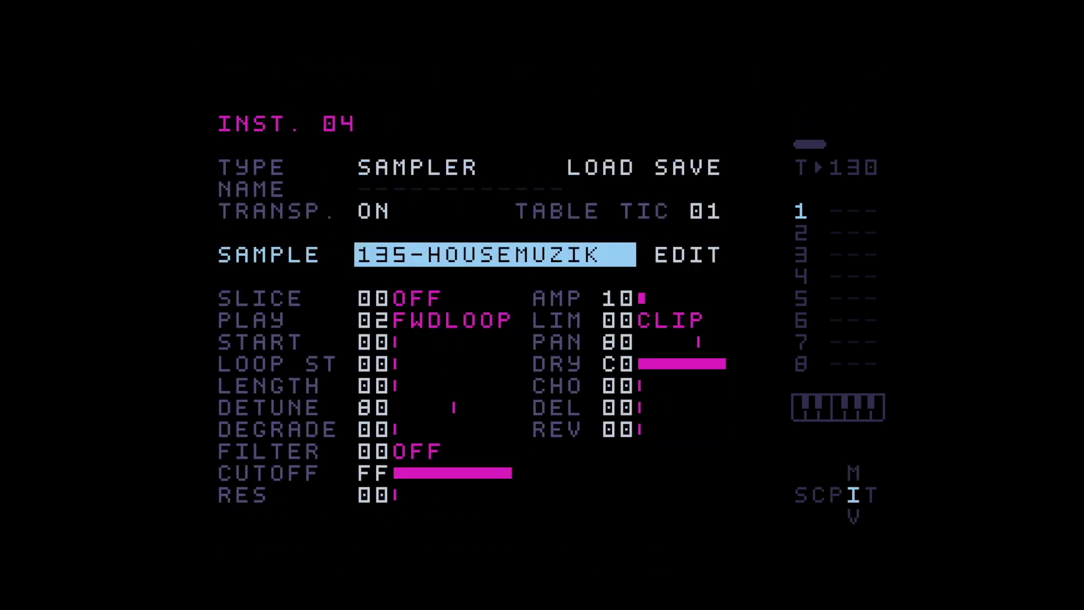
pyautogui.press('space')
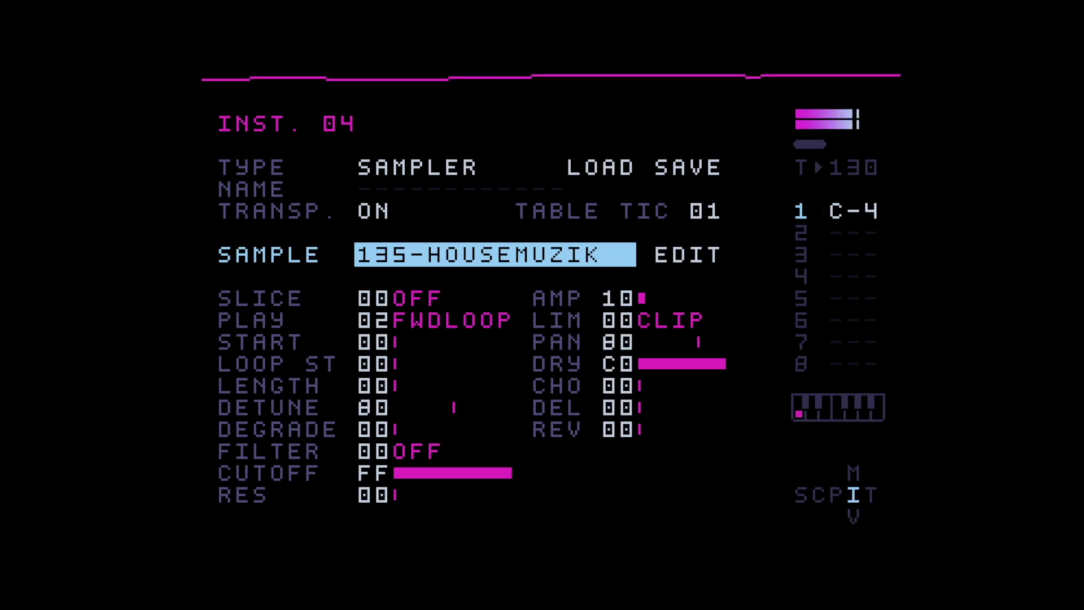
# - Set instrument 04's LFO frequency to 20 and return to phrase 10
pyautogui.hotkey('shift', 'Up')
pyautogui.press('space')
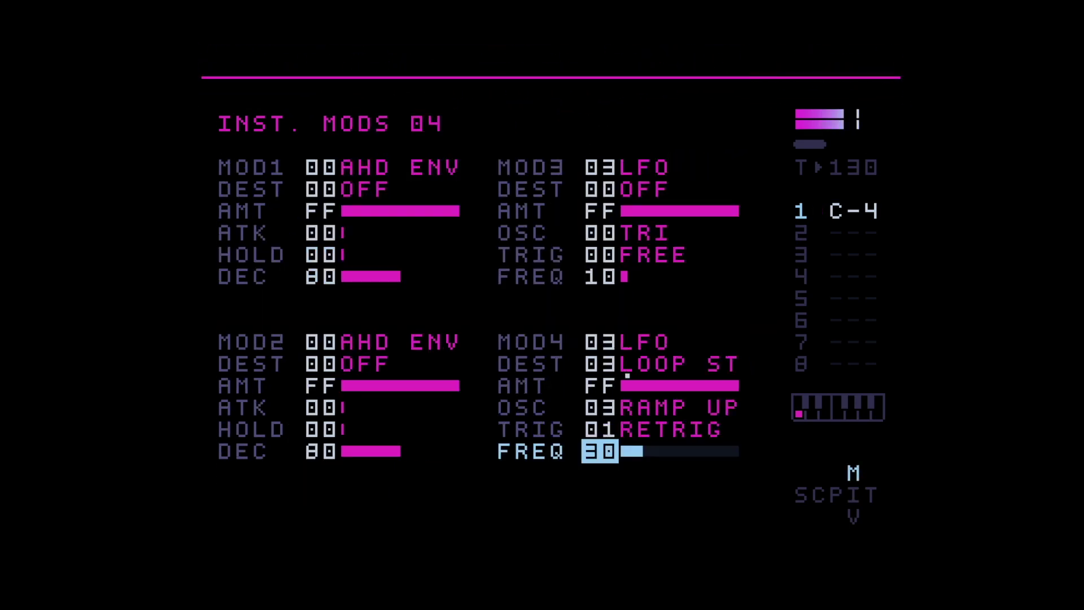
pyautogui.hotkey('x', 'Up')
pyautogui.hotkey('x', 'Down')
pyautogui.hotkey('x', 'Down')
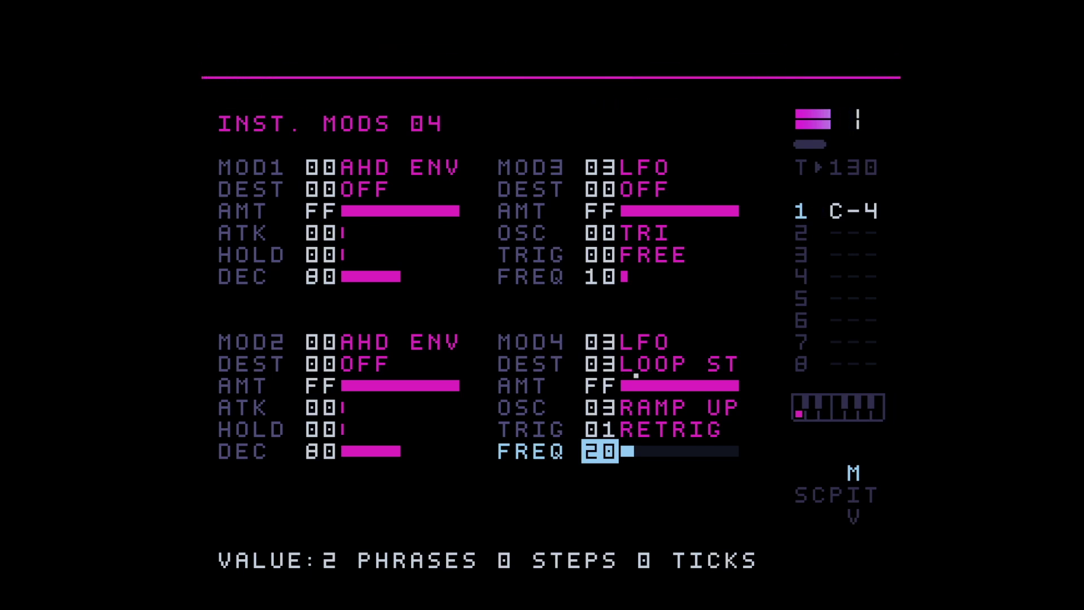
pyautogui.press('space')
pyautogui.hotkey('shift', 'Left')
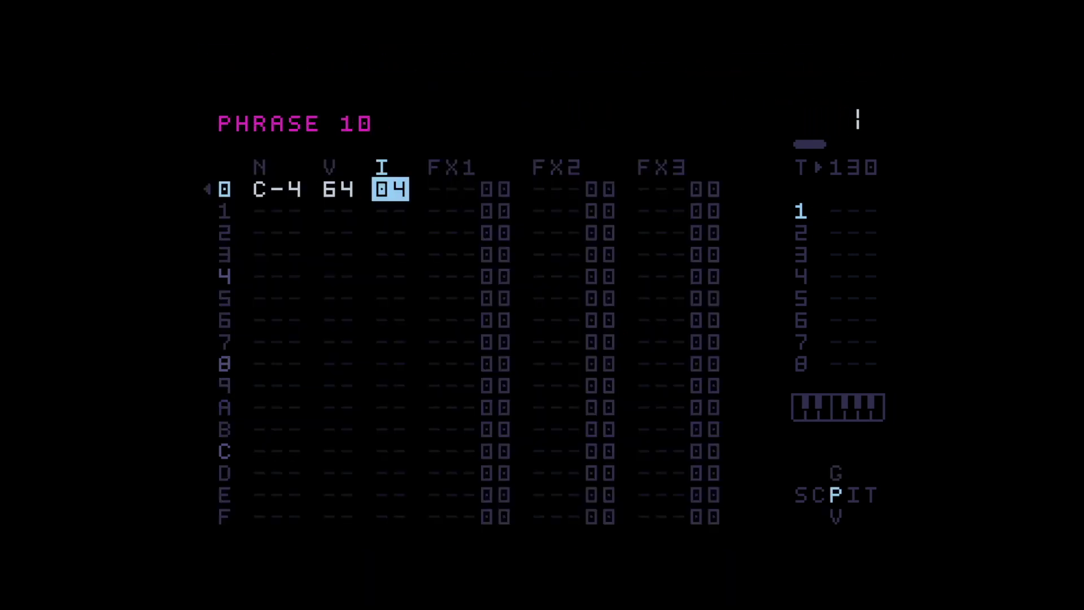
# - Audition instruments 01–03 on row 0, then set it to instrument 00
pyautogui.hotkey('shift', 'Left')
pyautogui.hotkey('shift', 'Right')
pyautogui.hotkey('x', 'Left')
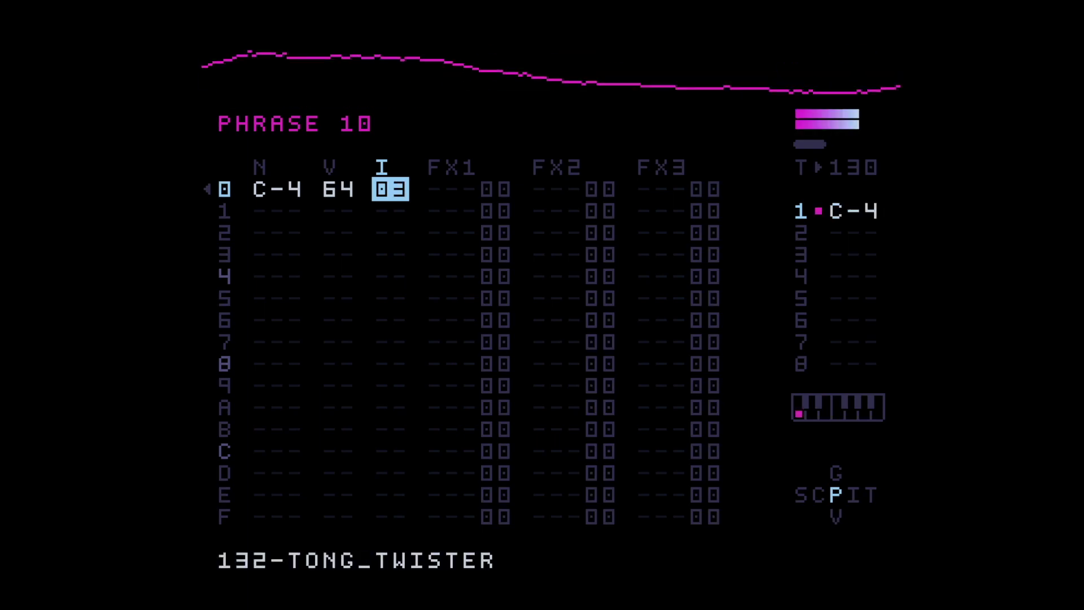
pyautogui.hotkey('x', 'Left')
pyautogui.hotkey('x', 'Left')
pyautogui.hotkey('x', 'Right')
pyautogui.hotkey('x', 'Right')
pyautogui.hotkey('x', 'Right')
pyautogui.hotkey('x', 'Left')
pyautogui.hotkey('x', 'Left')
pyautogui.hotkey('x', 'Left')
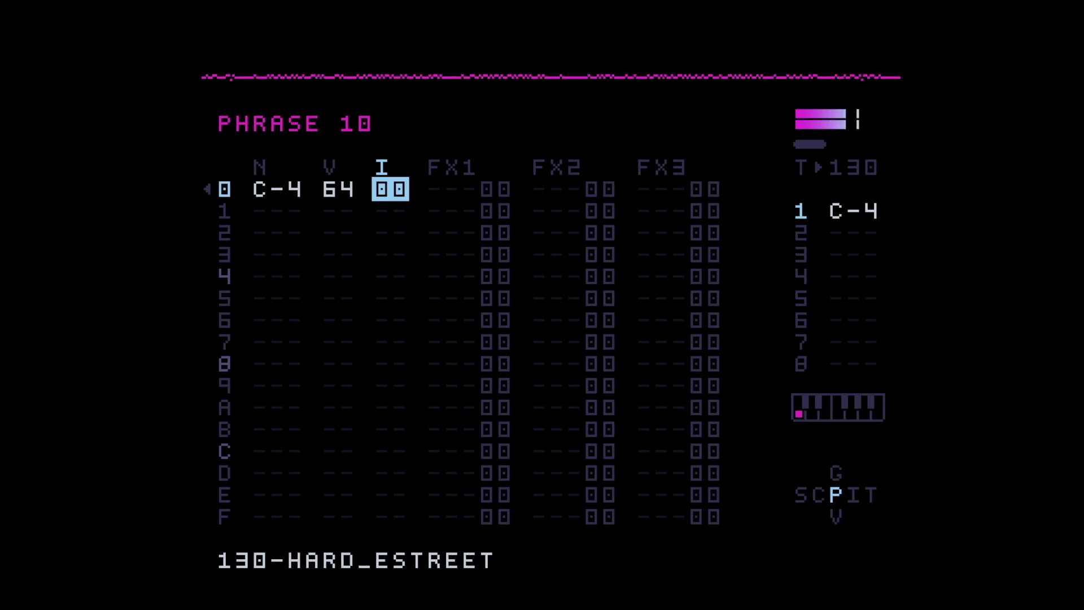
pyautogui.press('Right')
# - Add an RNL 04 command to row 0 and play the phrase to listen
pyautogui.hotkey('shift', 'x')
pyautogui.press('Right')
pyautogui.press('Right')
pyautogui.press('Up')
pyautogui.press('Up')
pyautogui.press('Up')
pyautogui.press('Up')
pyautogui.press('Up')
pyautogui.press('Up')
pyautogui.press('Up')
pyautogui.press('Up')
pyautogui.press('Up')
pyautogui.press('Right')
pyautogui.press('Right')
pyautogui.press('Right')
pyautogui.press('Right')
pyautogui.press('Right')
pyautogui.press('Up')
pyautogui.press('Up')
pyautogui.press('x')
pyautogui.press('Right')
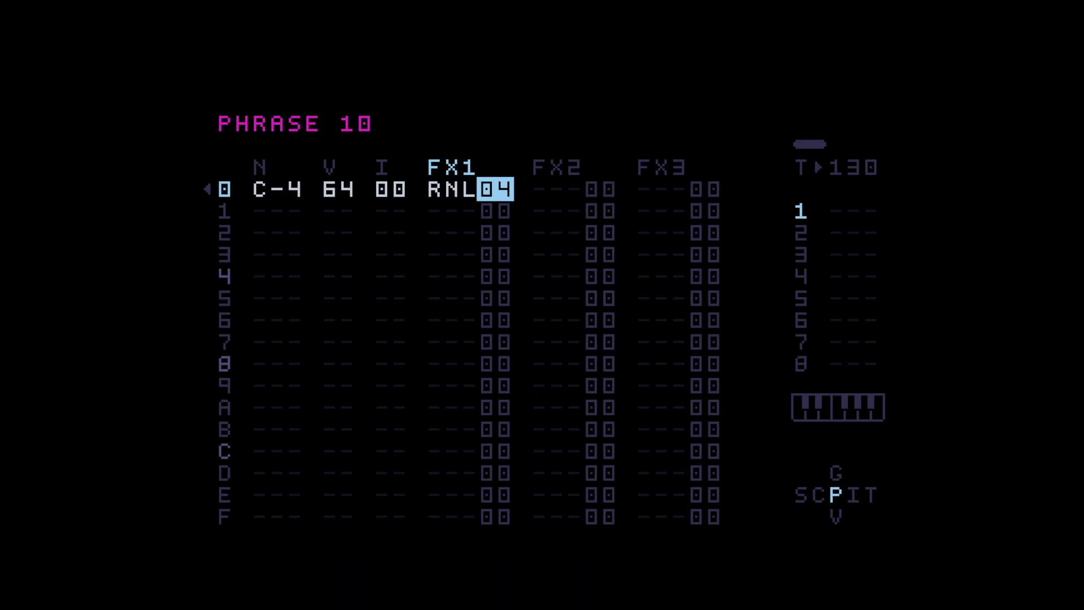
pyautogui.press('space')
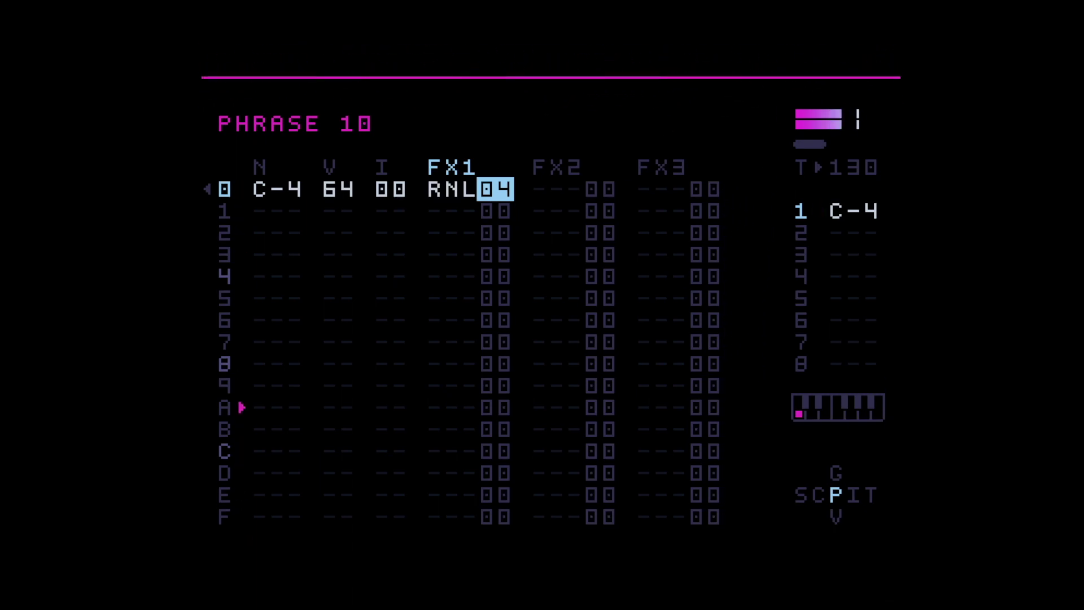
pyautogui.press('space')
# - Open instrument 03's modulation page and set MOD4's LFO frequency to 40, previewing the note
pyautogui.press('Left')
pyautogui.press('Left')
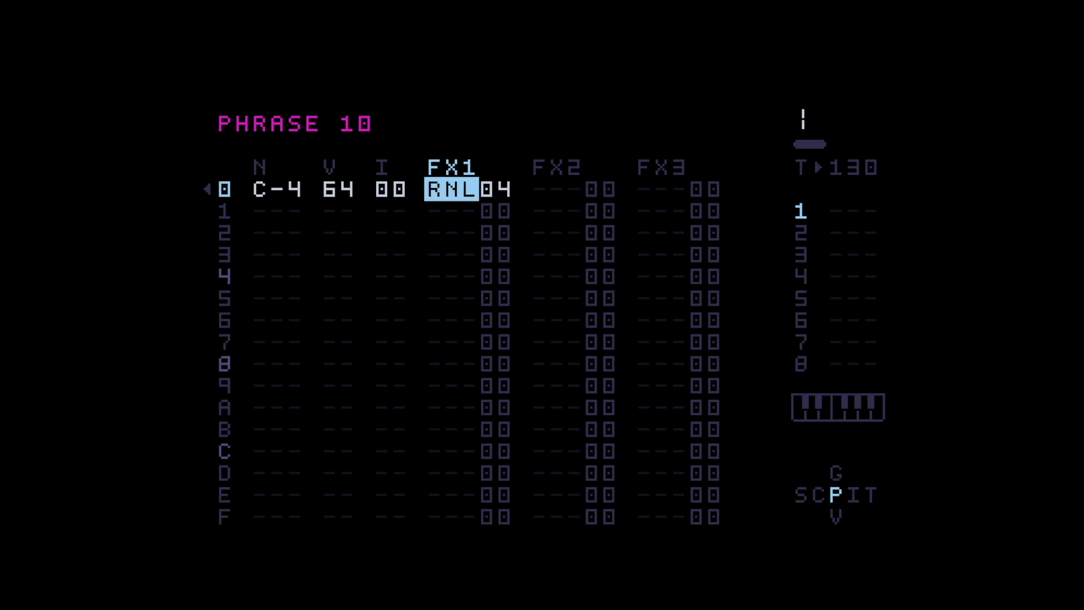
pyautogui.hotkey('ctrl', 'Right')
pyautogui.hotkey('ctrl', 'Right')
pyautogui.hotkey('ctrl', 'Right')
pyautogui.hotkey('shift', 'Right')
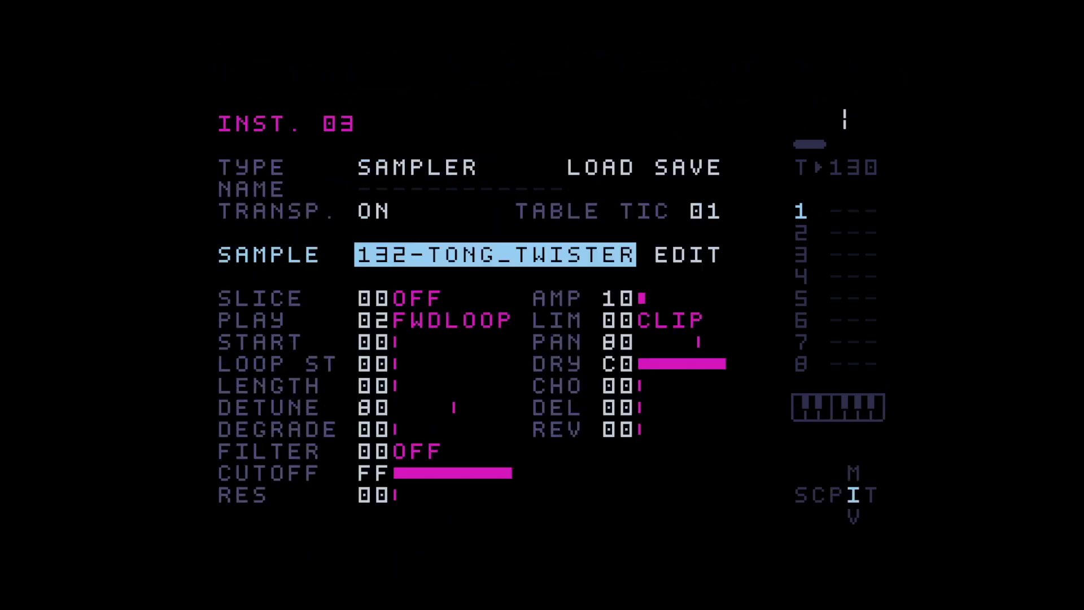
pyautogui.hotkey('shift', 'Up')
pyautogui.hotkey('ctrl', 'Down')
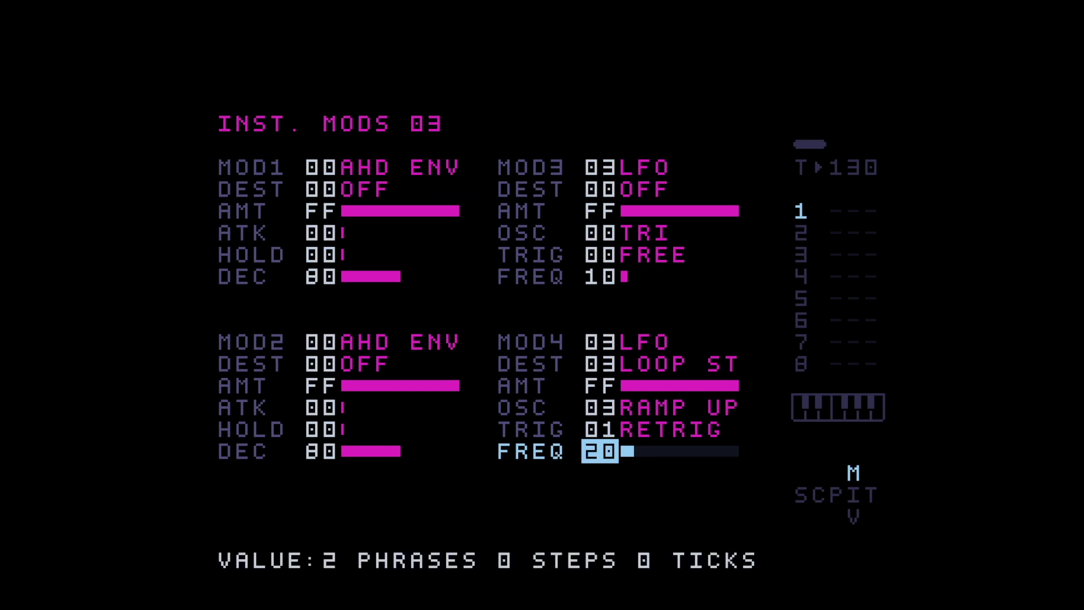
pyautogui.press('space')
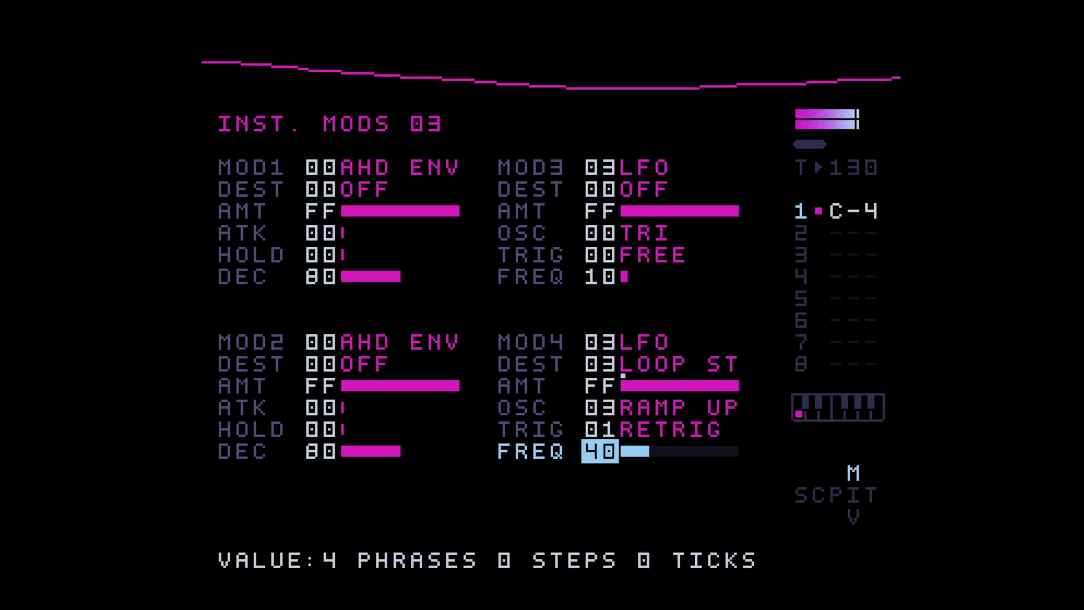
# - Return to phrase 10, play it, and set row 0's instrument back to 00
pyautogui.hotkey('shift', 'Left')
pyautogui.hotkey('shift', 'Left')
pyautogui.hotkey('shift', 'Right')
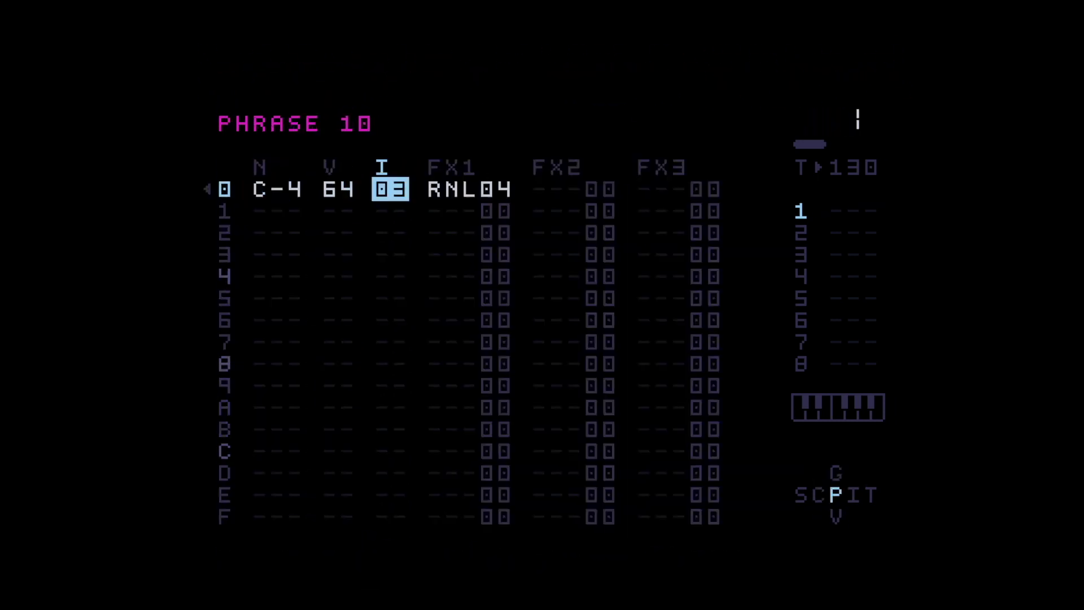
pyautogui.press('space')
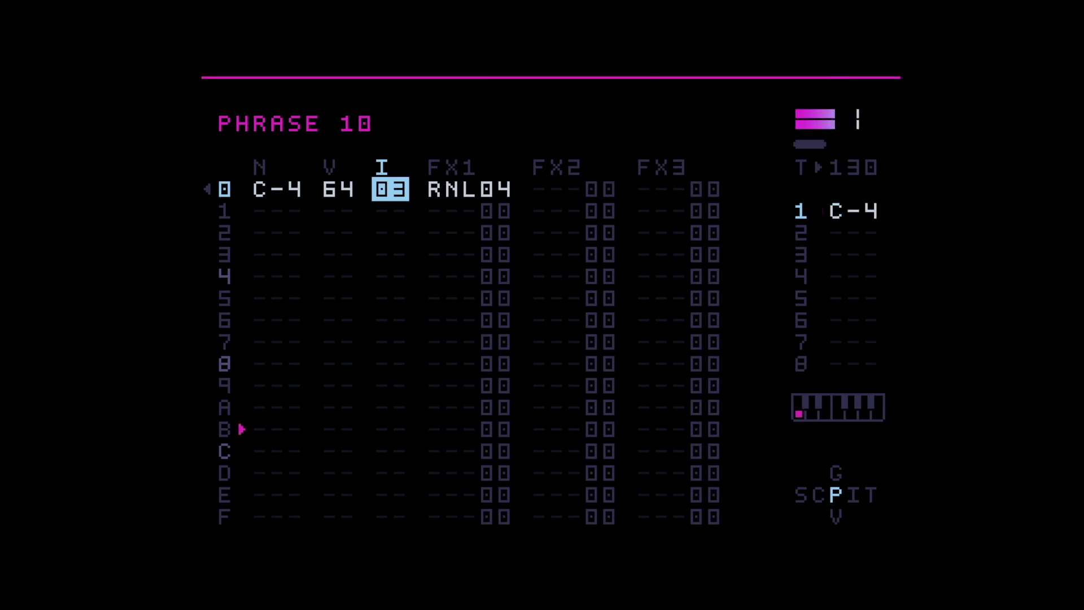
pyautogui.press('Right')
pyautogui.press('Right')
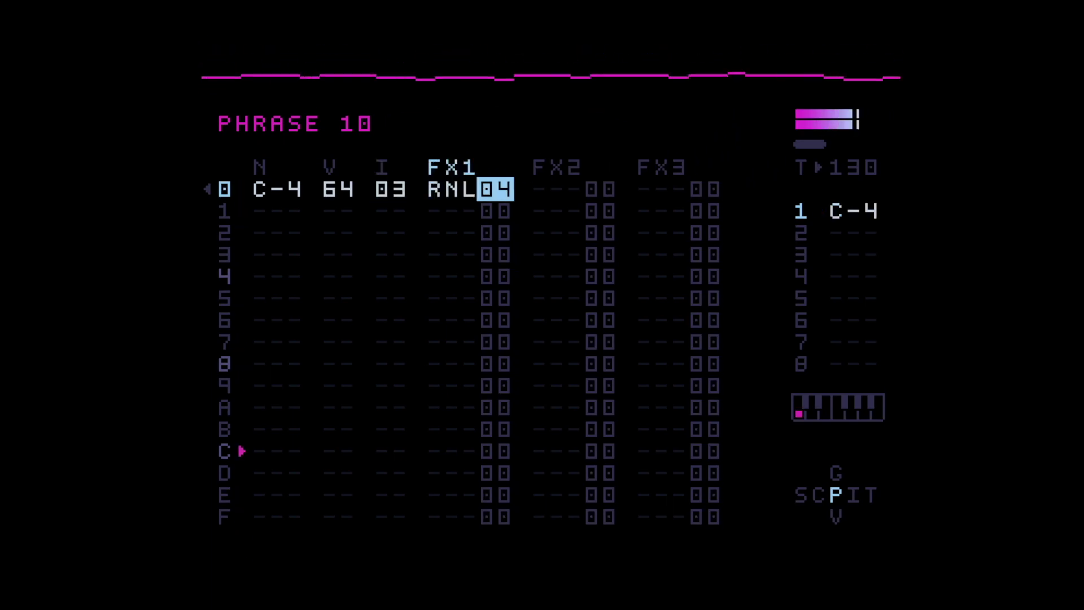
pyautogui.press('Left')
pyautogui.press('Left')
pyautogui.hotkey('ctrl', 'Left')
pyautogui.hotkey('ctrl', 'Left')
pyautogui.hotkey('ctrl', 'Left')
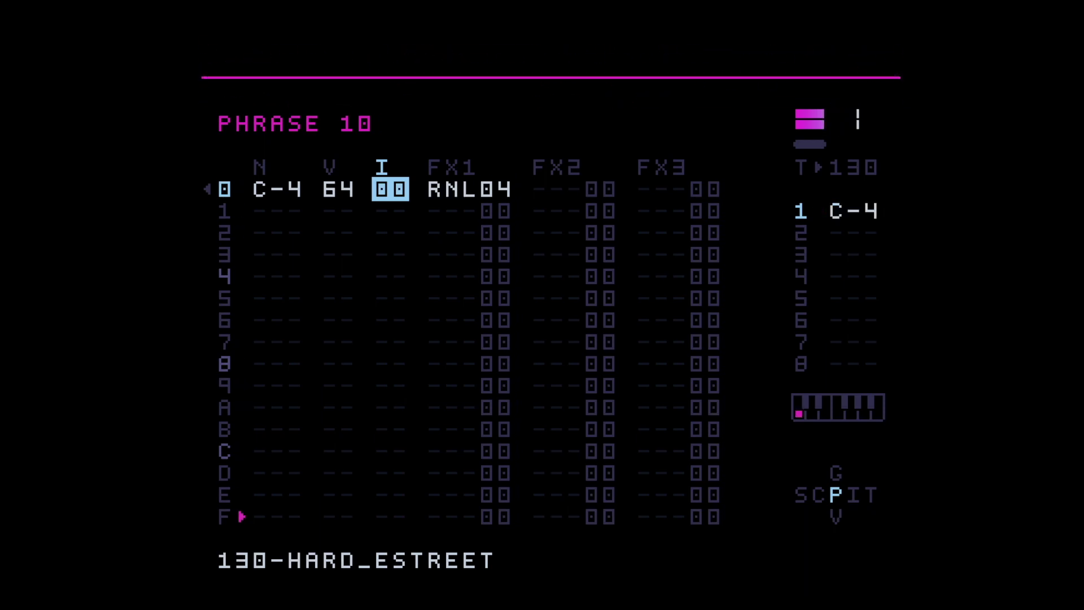
pyautogui.press('space')
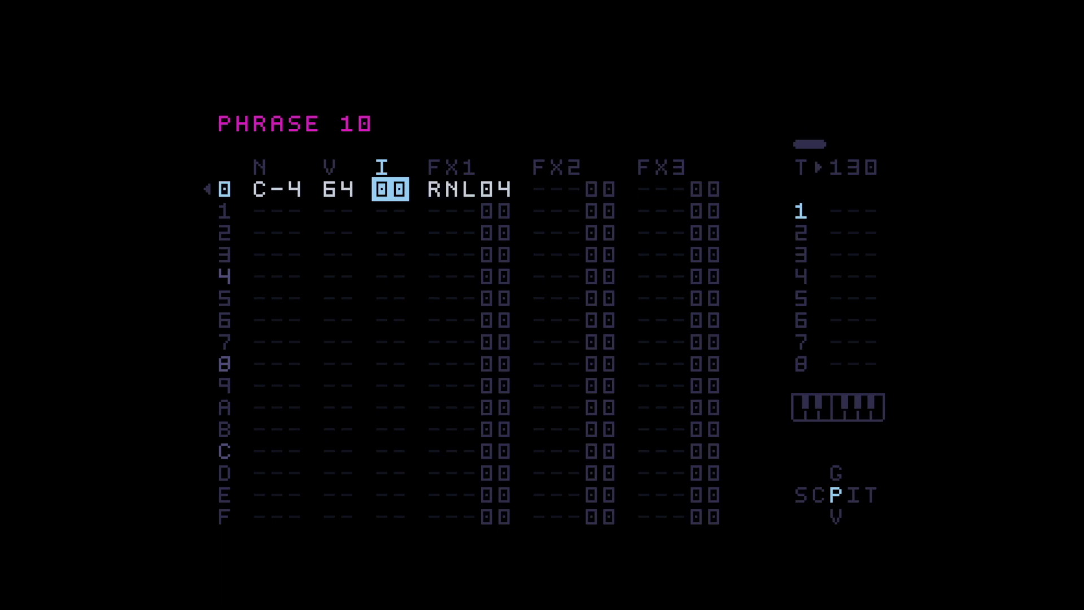
# - Move the cursor to row 4's FX1 column in phrase 10
pyautogui.press('Down')
pyautogui.press('Down')
pyautogui.press('Down')
pyautogui.press('Down')
pyautogui.press('Down')
pyautogui.press('Right')
pyautogui.press('Up')
pyautogui.press('Up')
pyautogui.press('Up')
pyautogui.press('Up')
pyautogui.press('Up')
pyautogui.press('Left')
pyautogui.press('Left')
pyautogui.press('Left')
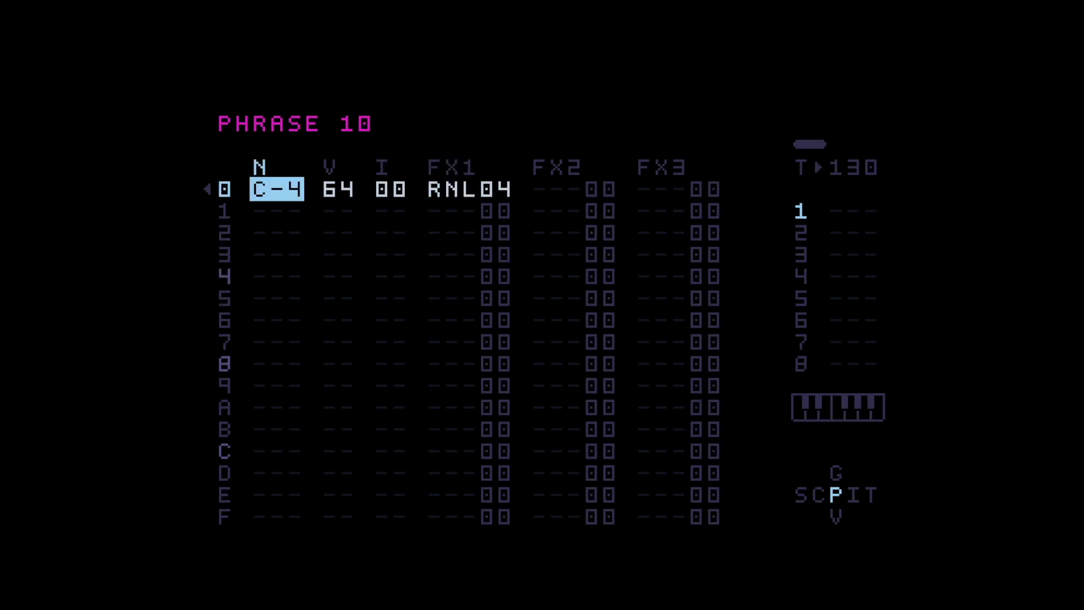
pyautogui.press('Down')
pyautogui.press('Down')
pyautogui.press('Down')
pyautogui.press('Down')
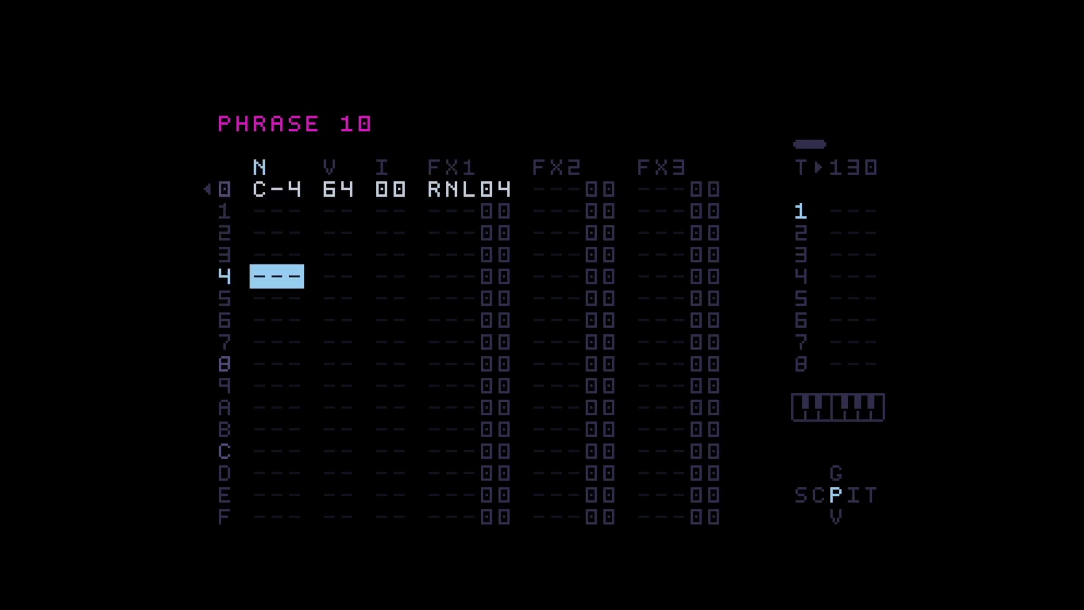
pyautogui.press('Right')
pyautogui.press('Right')
pyautogui.press('Right')
# - Insert the LT4 LFO-trigger command into row 4's FX1 from the command list
pyautogui.hotkey('shift', 'x')
pyautogui.press('Right')
pyautogui.press('Right')
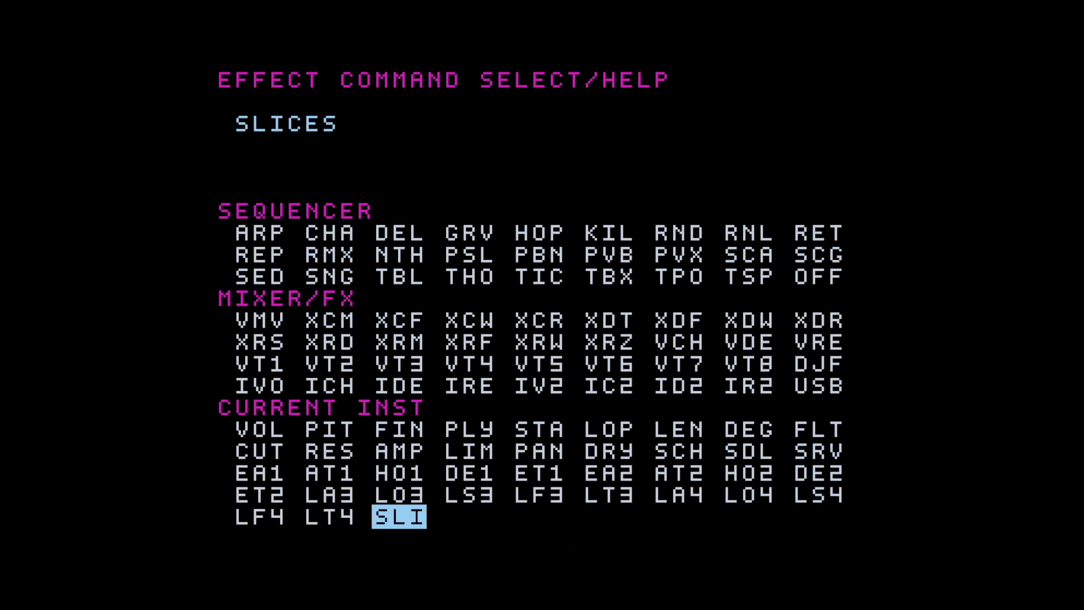
pyautogui.press('Up')
pyautogui.press('Right')
pyautogui.press('Right')
pyautogui.press('Right')
pyautogui.press('Right')
pyautogui.press('Right')
pyautogui.press('Left')
pyautogui.press('Left')
pyautogui.press('Left')
pyautogui.press('Left')
pyautogui.press('Left')
pyautogui.press('Left')
pyautogui.press('Down')
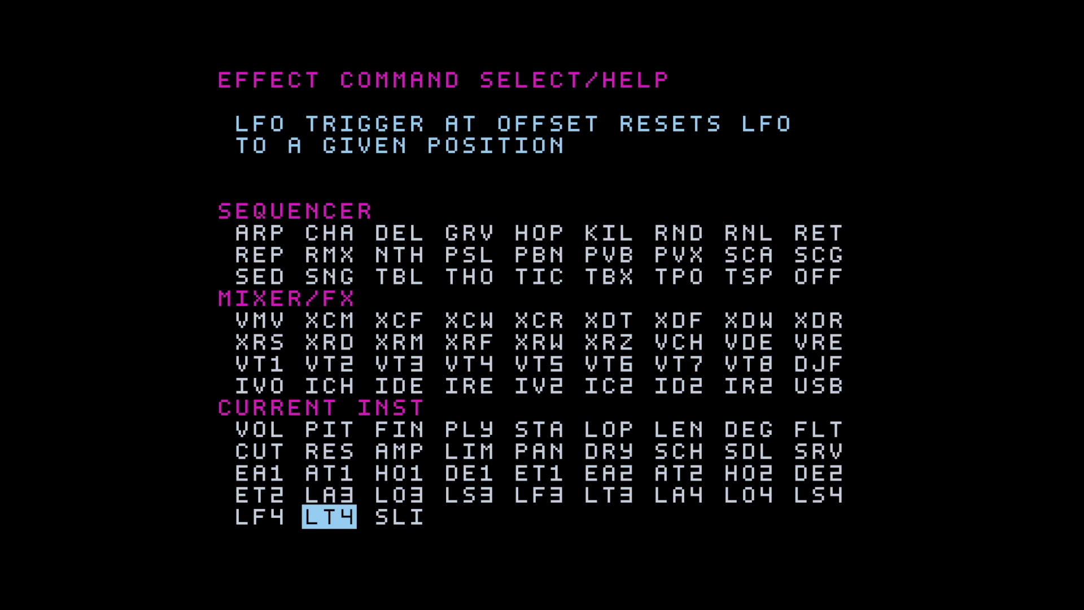
pyautogui.press('x')
# - Audition row 4's LT4 offset at 00 and 10 while the phrase plays
pyautogui.press('Right')
pyautogui.hotkey('x', 'Down')
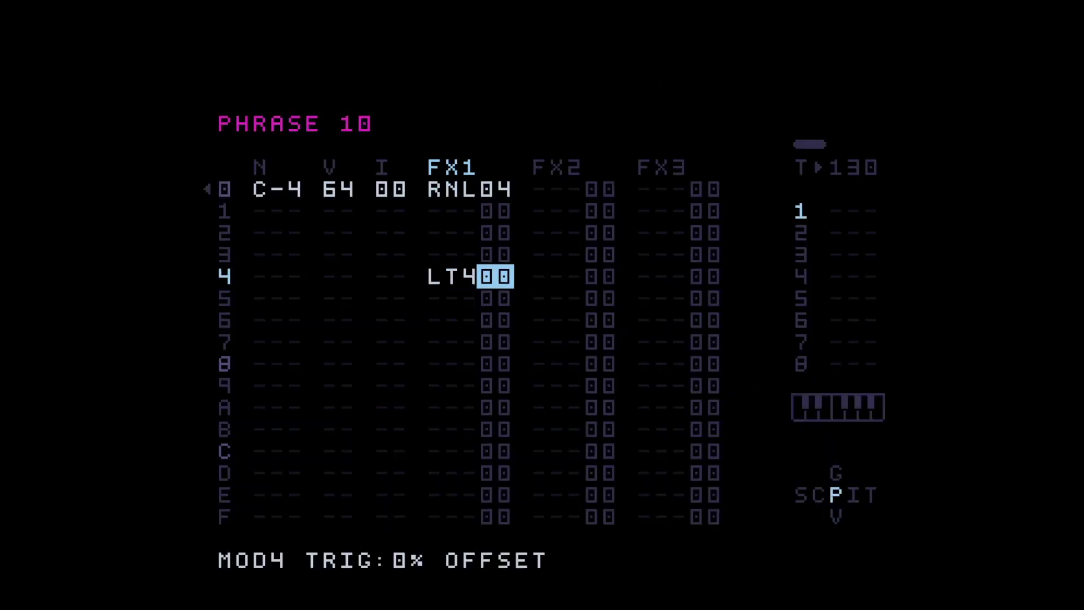
pyautogui.press('space')
pyautogui.hotkey('x', 'Up')
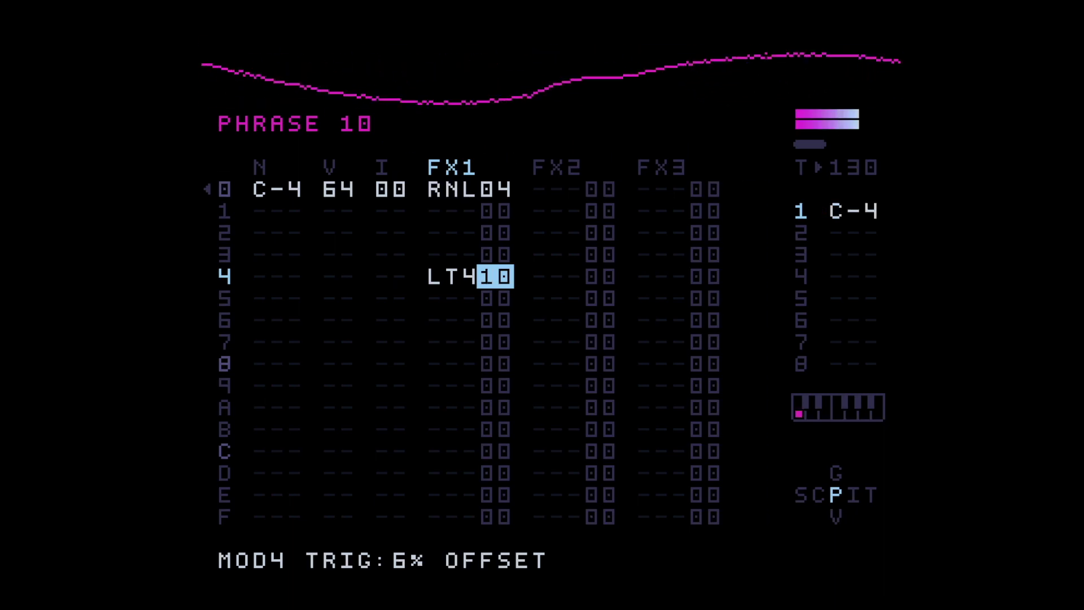
pyautogui.press('space')
# - Cut RNL04 from row 0's FX1 and paste it onto row 8
pyautogui.press('Up')
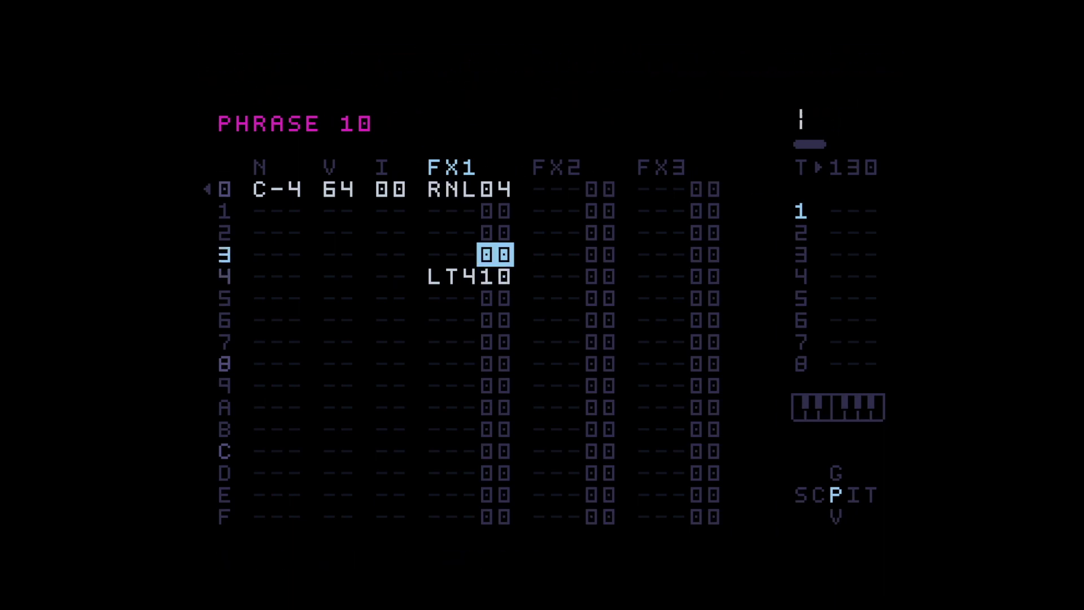
pyautogui.press('Up')
pyautogui.press('Up')
pyautogui.press('Up')
pyautogui.press('Left')
pyautogui.hotkey('z', 'x')
pyautogui.press('Down')
pyautogui.press('Down')
pyautogui.press('Down')
pyautogui.press('Down')
pyautogui.press('Down')
pyautogui.press('Down')
pyautogui.press('Down')
pyautogui.press('Down')
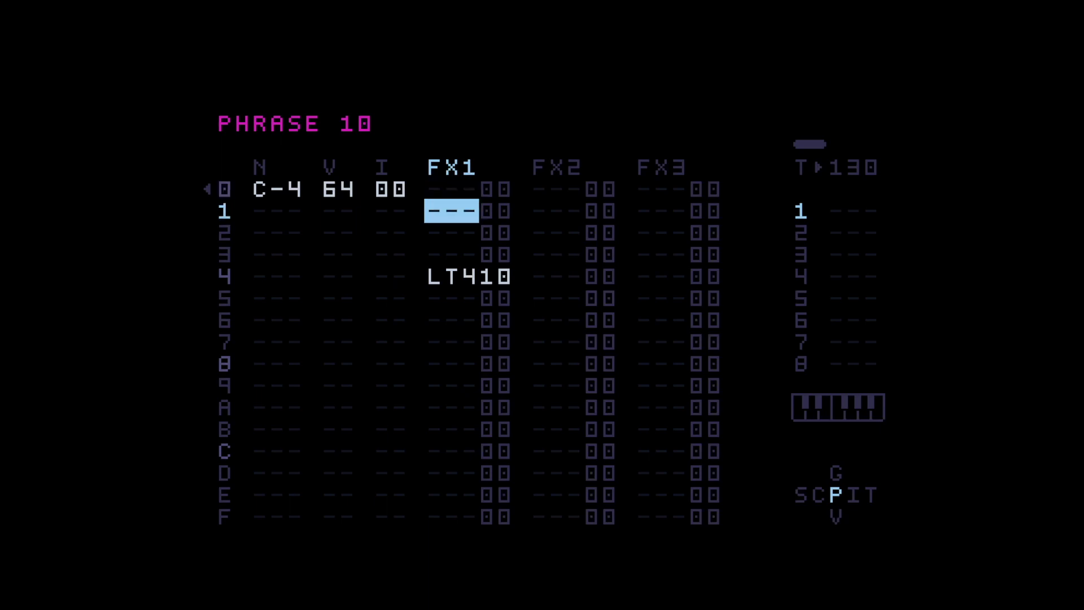
pyautogui.hotkey('shift', 'x')
pyautogui.press('Up')
pyautogui.press('Up')
pyautogui.press('Up')
pyautogui.press('Up')
pyautogui.press('Up')
pyautogui.press('Up')
pyautogui.press('Up')
pyautogui.press('Up')
pyautogui.press('Left')
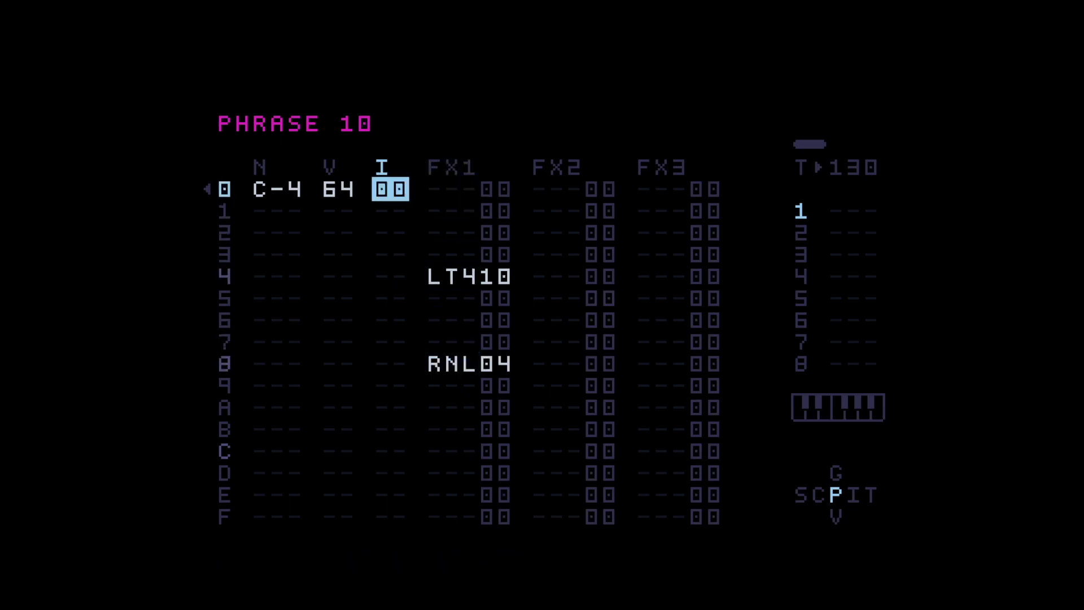
# - Play the phrase and raise row 4's LT4 offset to 30
pyautogui.press('space')
pyautogui.press('Down')
pyautogui.press('Down')
pyautogui.press('Down')
pyautogui.press('Right')
pyautogui.press('Right')
pyautogui.press('Down')
pyautogui.press('Down')
pyautogui.press('Up')
pyautogui.hotkey('x', 'Up')
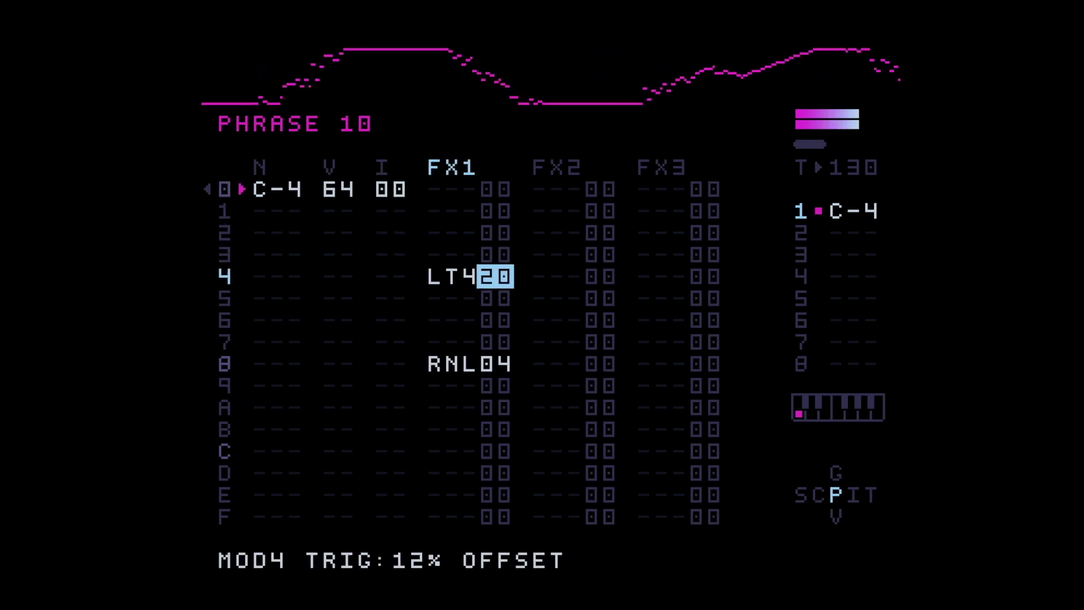
pyautogui.hotkey('x', 'Up')
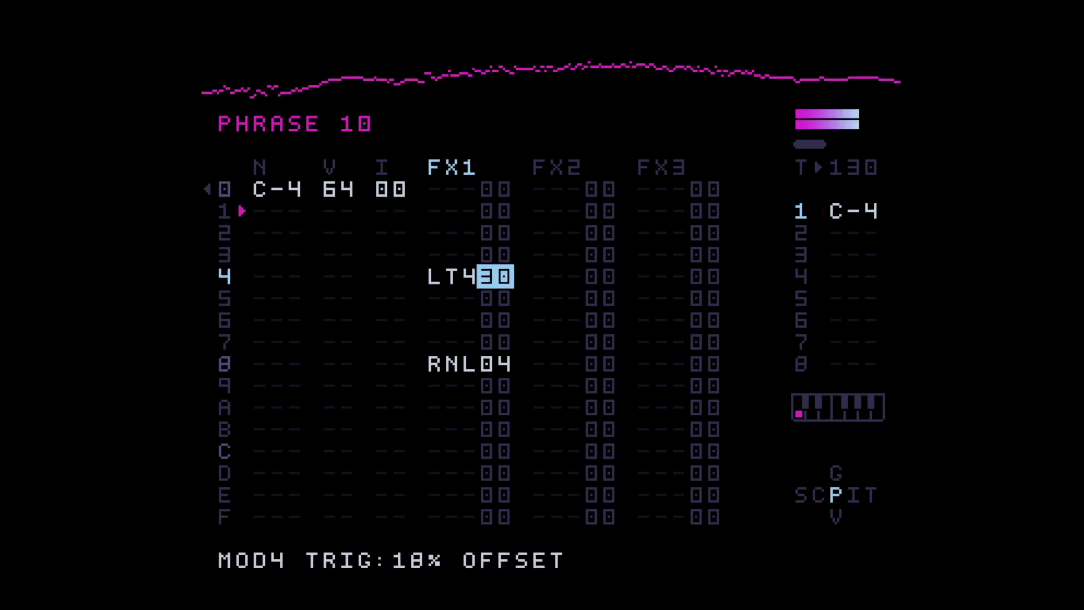
pyautogui.press('Left')
pyautogui.press('space')
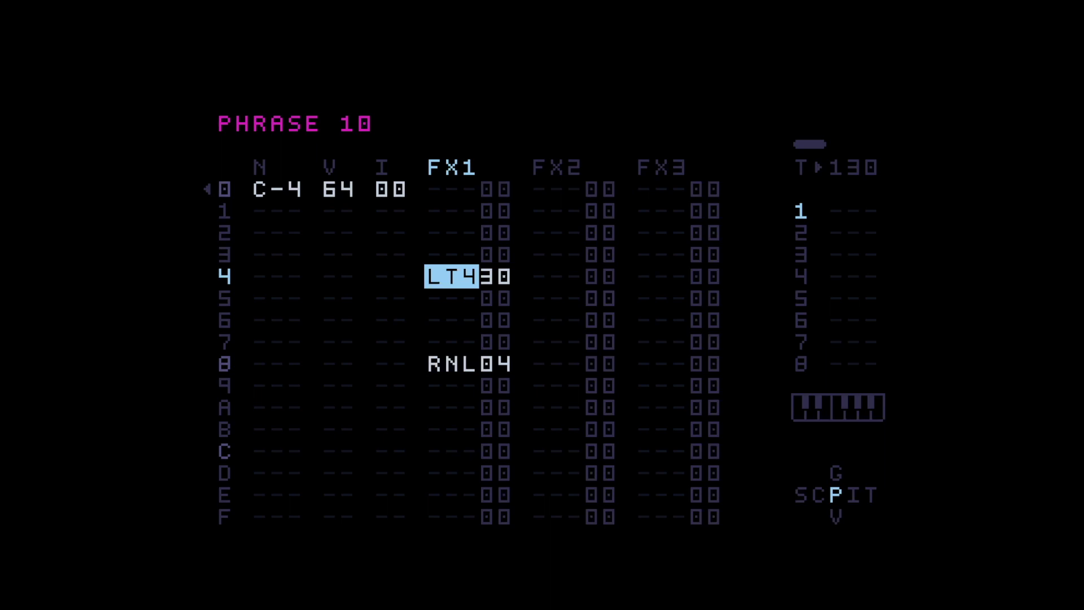
pyautogui.press('space')
pyautogui.hotkey('shift', 'Right')
pyautogui.hotkey('shift', 'Right')
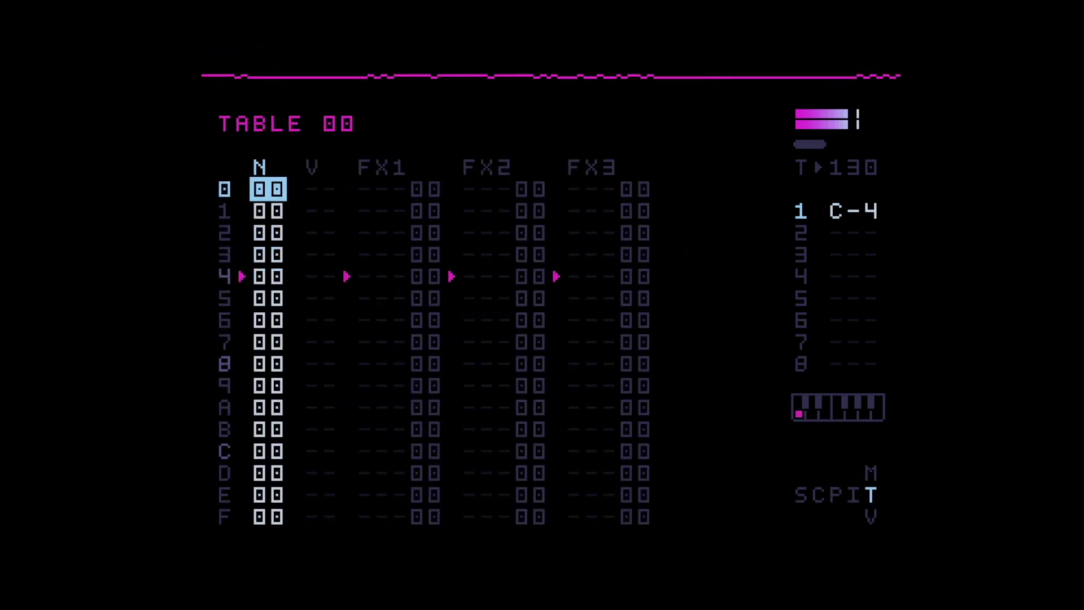
pyautogui.hotkey('shift', 'Left')
pyautogui.hotkey('shift', 'Up')
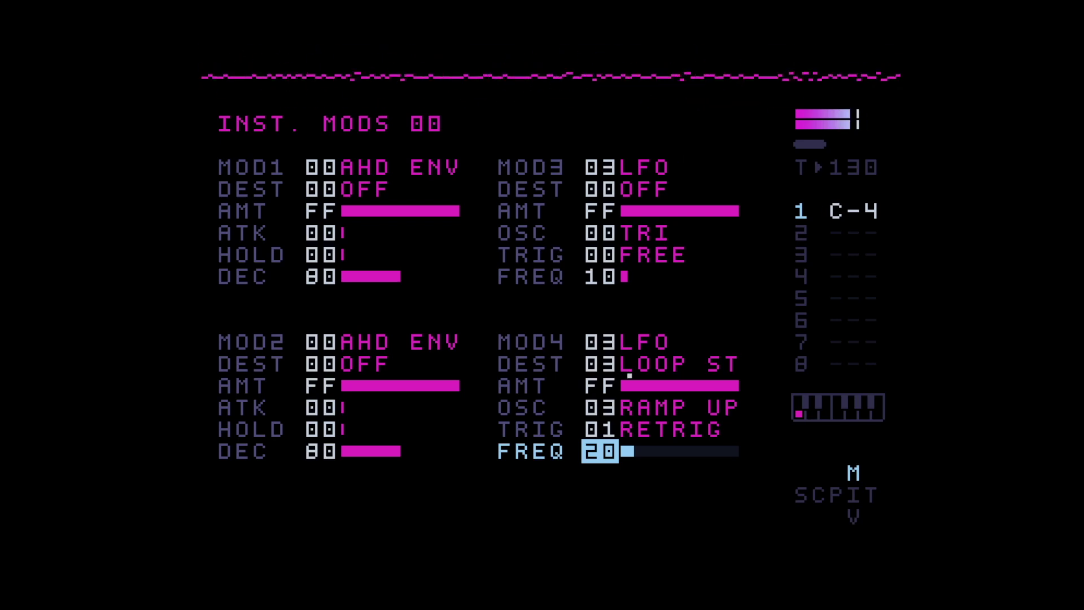
pyautogui.hotkey('shift', 'Down')
pyautogui.hotkey('shift', 'Left')
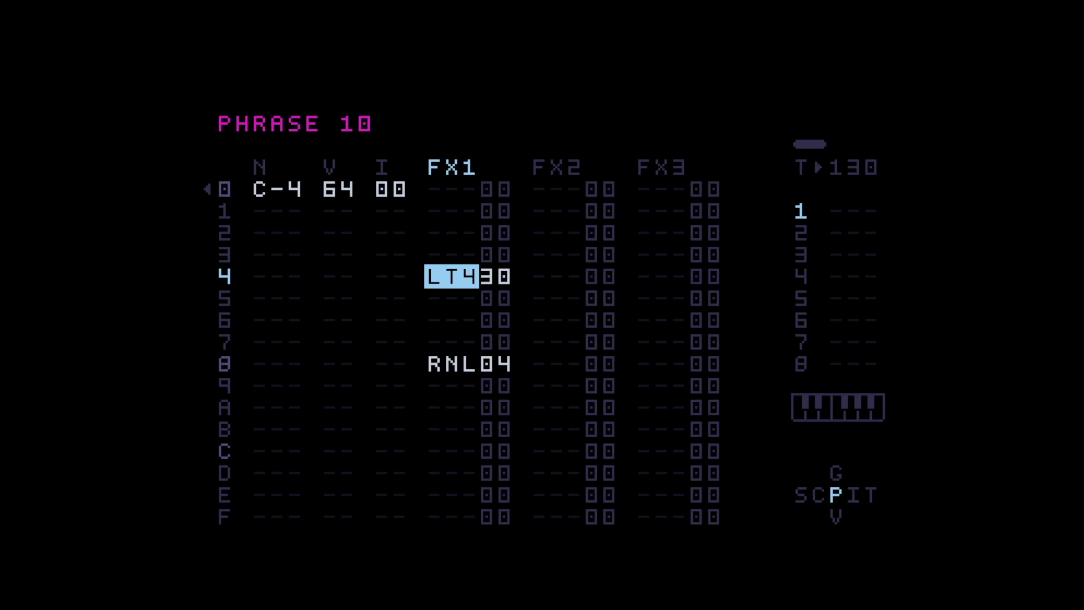
# - Lower row 4's LT4 offset to 20 and move RNL04 from row 8 back to row 0
pyautogui.press('Right')
pyautogui.hotkey('ctrl', 'Down')
pyautogui.press('space')
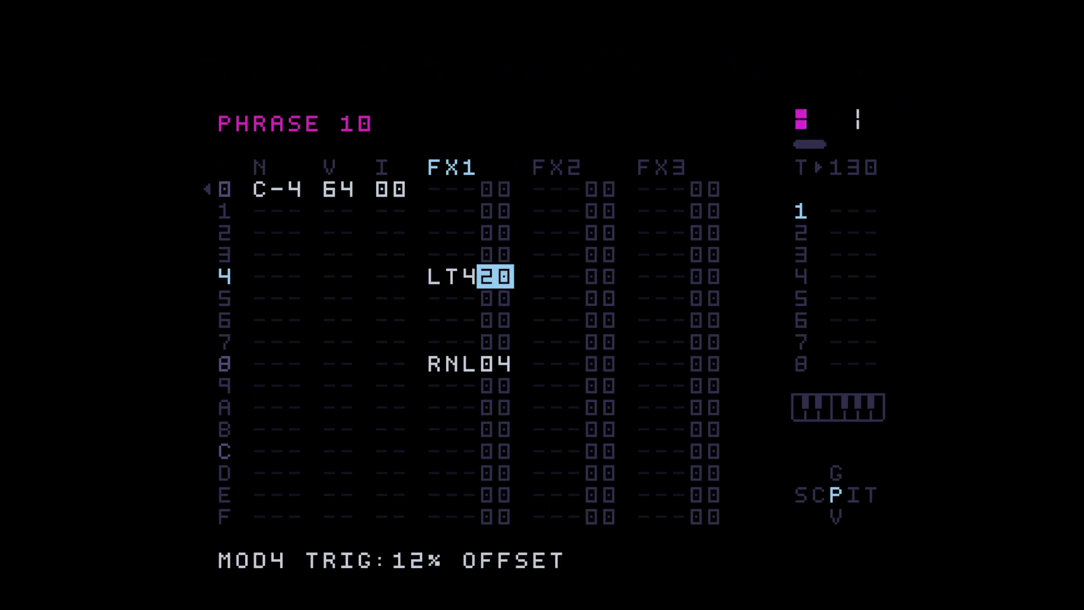
pyautogui.press('Left')
pyautogui.press('Left')
pyautogui.press('Down')
pyautogui.press('Down')
pyautogui.press('Down')
pyautogui.press('Right')
# - Add an LT4 command on row 8 with offset 30
pyautogui.press('Down')
pyautogui.hotkey('alt', 'ctrl')
pyautogui.press('Up')
pyautogui.press('Up')
pyautogui.press('Up')
pyautogui.press('Up')
pyautogui.press('Up')
pyautogui.press('Up')
pyautogui.press('Up')
pyautogui.press('Up')
pyautogui.hotkey('shift', 'ctrl')
pyautogui.press('Down')
pyautogui.press('Down')
pyautogui.press('Down')
pyautogui.press('Down')
pyautogui.press('Down')
pyautogui.press('Down')
pyautogui.press('Down')
pyautogui.press('Down')
pyautogui.hotkey('shift', 'ctrl')
pyautogui.press('Right')
pyautogui.press('space')
pyautogui.hotkey('ctrl', 'Up')
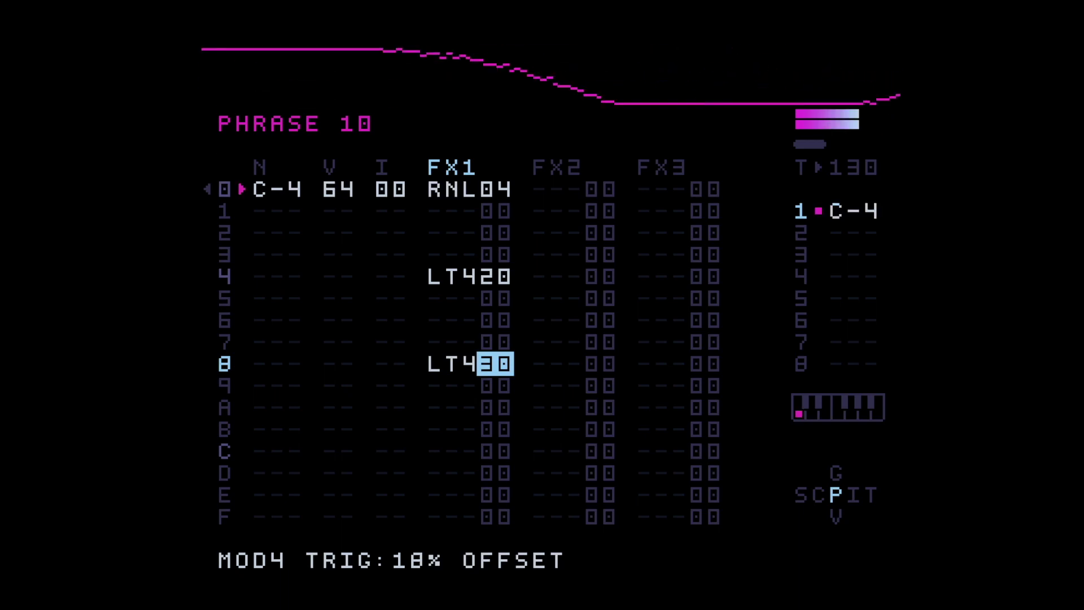
# - Add an LT4 command on row C with offset 50, then stop playback
pyautogui.press('Left')
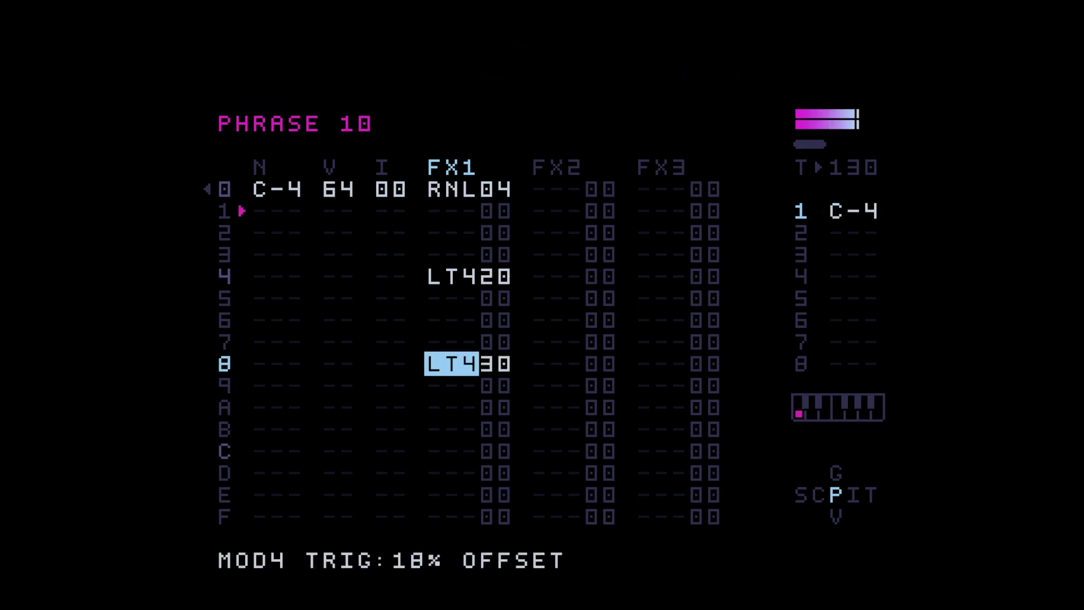
pyautogui.press('Down')
pyautogui.press('Down')
pyautogui.press('Down')
pyautogui.press('Down')
pyautogui.hotkey('shift', 'ctrl')
pyautogui.press('Right')
pyautogui.hotkey('ctrl', 'Up')
pyautogui.hotkey('ctrl', 'Up')
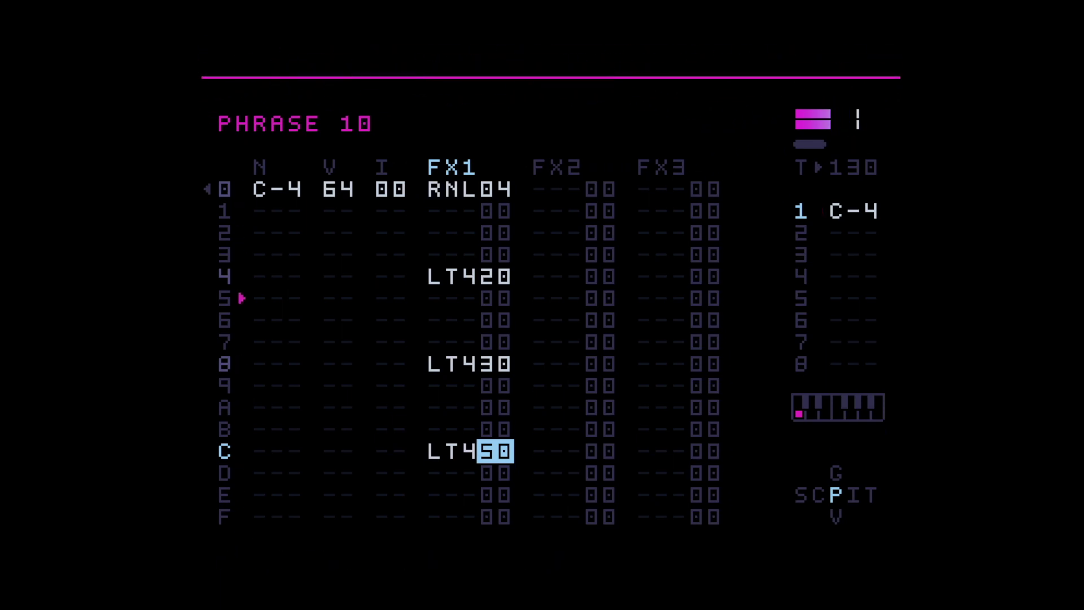
pyautogui.press('space')
pyautogui.press('Up')
pyautogui.press('Up')
pyautogui.press('Up')
pyautogui.press('Up')
pyautogui.press('Up')
pyautogui.press('Up')
pyautogui.press('Up')
pyautogui.press('Up')
pyautogui.press('Up')
pyautogui.press('Up')
pyautogui.press('Up')
pyautogui.press('Up')
# - On row 4, place RNL04 in FX1 and move LT420 out to a later effect column
pyautogui.press('Left')
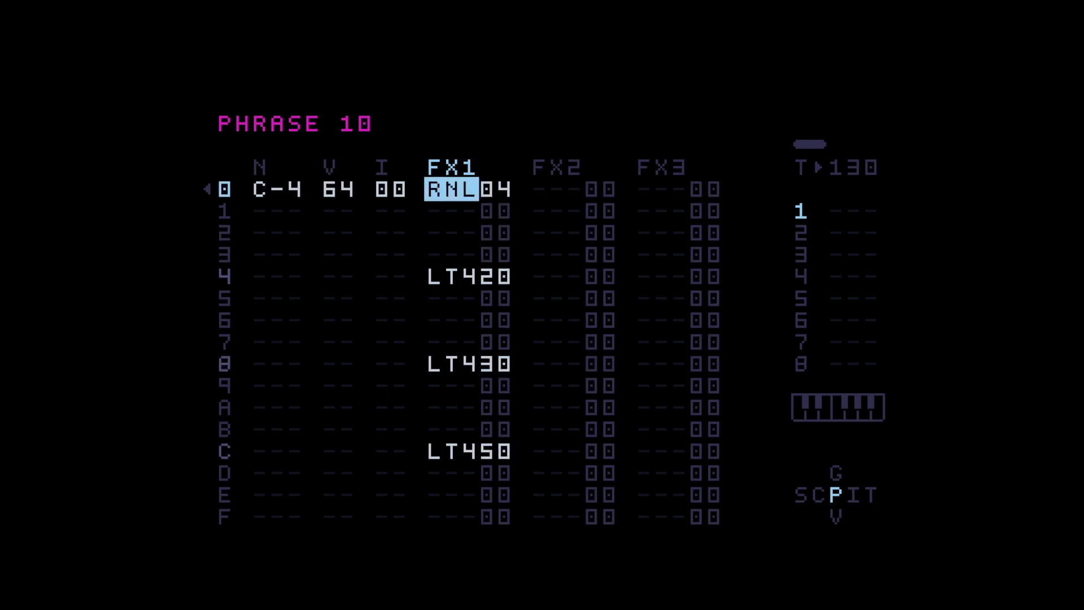
pyautogui.press('Down')
pyautogui.press('Down')
pyautogui.press('Down')
pyautogui.press('Down')
pyautogui.press('Right')
pyautogui.press('Right')
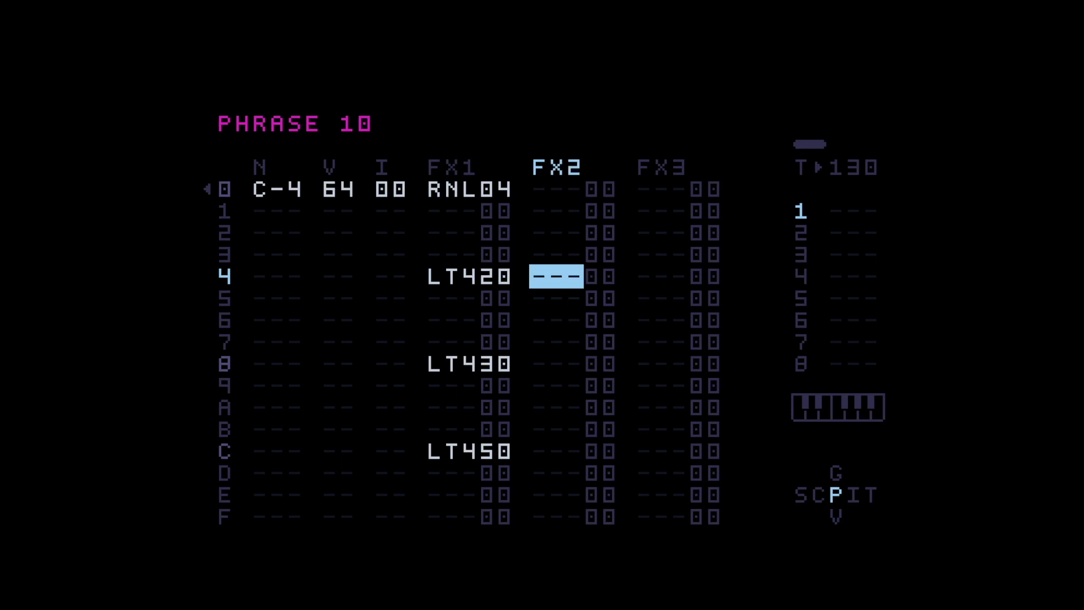
pyautogui.press('x')
pyautogui.press('Left')
pyautogui.press('Left')
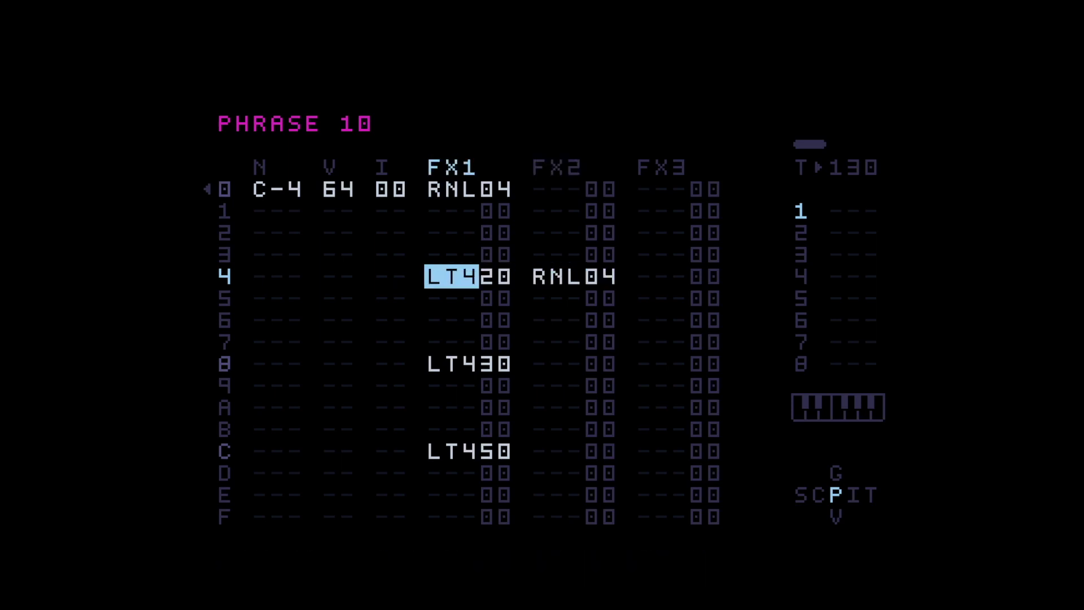
pyautogui.hotkey('z', 'x')
pyautogui.press('Right')
# - On row 8, shift LT430 to FX2 and put RNL04 in FX1
pyautogui.press('Right')
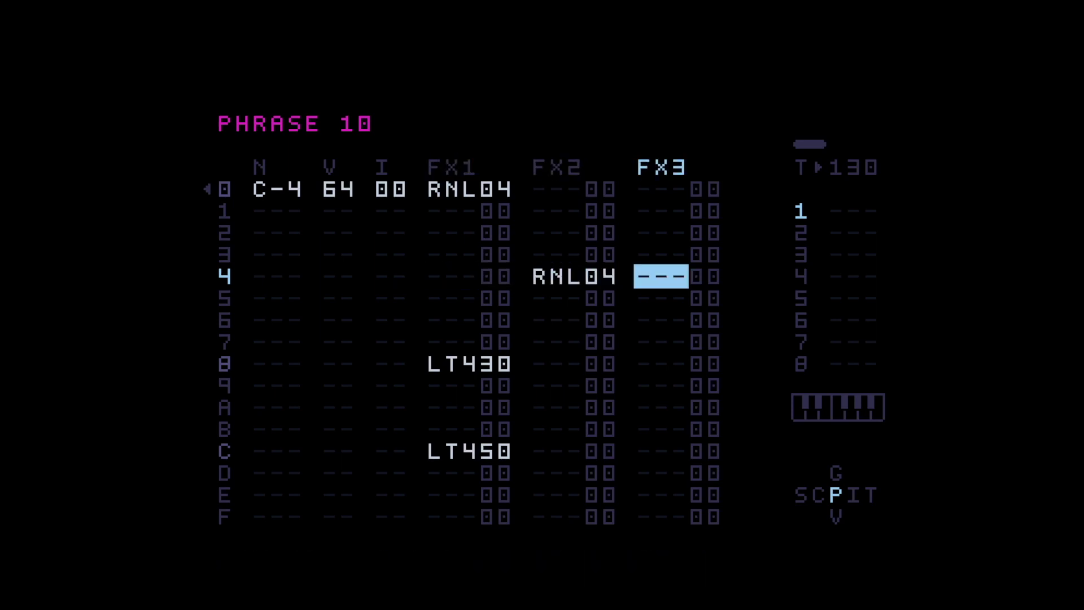
pyautogui.press('x')
pyautogui.press('Left')
pyautogui.hotkey('z', 'x')
pyautogui.press('Left')
pyautogui.press('Left')
pyautogui.press('x')
pyautogui.press('Down')
pyautogui.press('Down')
pyautogui.press('Down')
pyautogui.press('Down')
pyautogui.hotkey('z', 'x')
pyautogui.press('Right')
pyautogui.press('x')
pyautogui.press('Down')
pyautogui.press('Down')
# - Put RNL04 in row C's FX1 with LT450 in FX2, and move row 4's LT420 into FX2
pyautogui.press('Down')
pyautogui.press('Left')
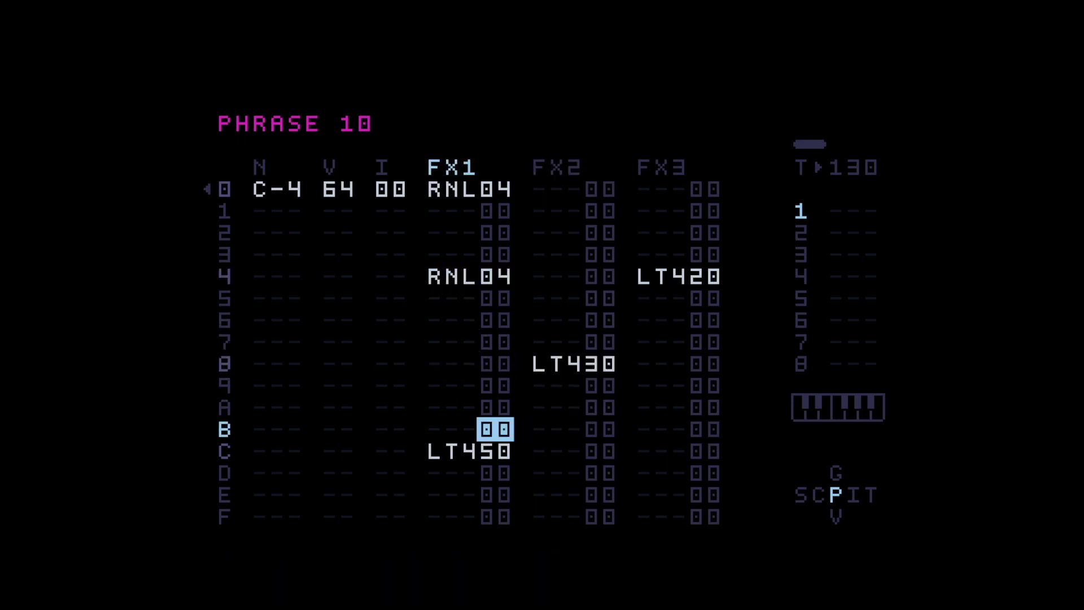
pyautogui.press('Down')
pyautogui.hotkey('z', 'x')
pyautogui.press('Right')
pyautogui.press('x')
pyautogui.press('Left')
pyautogui.press('Up')
pyautogui.press('Up')
pyautogui.press('Up')
pyautogui.press('Up')
pyautogui.press('Up')
pyautogui.press('Up')
pyautogui.press('Up')
pyautogui.press('Up')
pyautogui.press('x')
pyautogui.press('Down')
pyautogui.press('Down')
pyautogui.press('Down')
pyautogui.press('Down')
pyautogui.press('x')
pyautogui.press('Down')
pyautogui.press('Down')
pyautogui.press('Down')
pyautogui.press('Down')
pyautogui.press('x')
pyautogui.press('Up')
pyautogui.press('Up')
pyautogui.press('Up')
pyautogui.press('Up')
pyautogui.press('Up')
pyautogui.press('Up')
pyautogui.press('Up')
pyautogui.press('Up')
pyautogui.press('Right')
pyautogui.press('Right')
pyautogui.press('Right')
pyautogui.press('Right')
pyautogui.hotkey('z', 'x')
pyautogui.press('Left')
pyautogui.press('x')
pyautogui.press('Up')
pyautogui.press('Up')
pyautogui.press('Up')
pyautogui.press('Up')
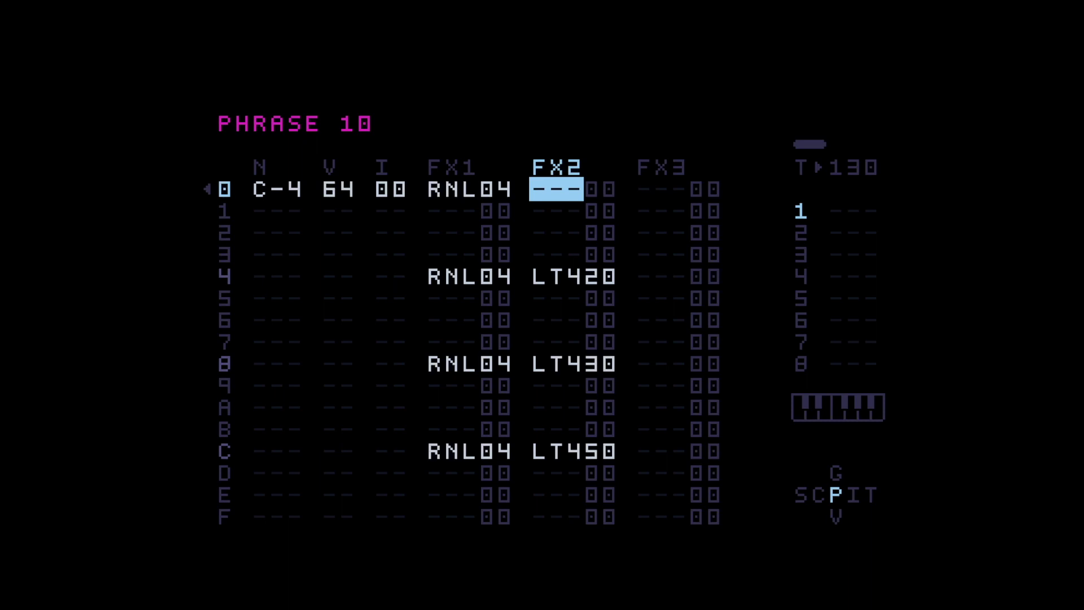
# - Start phrase 10 playing and move the cursor to row 4's note column
pyautogui.press('space')
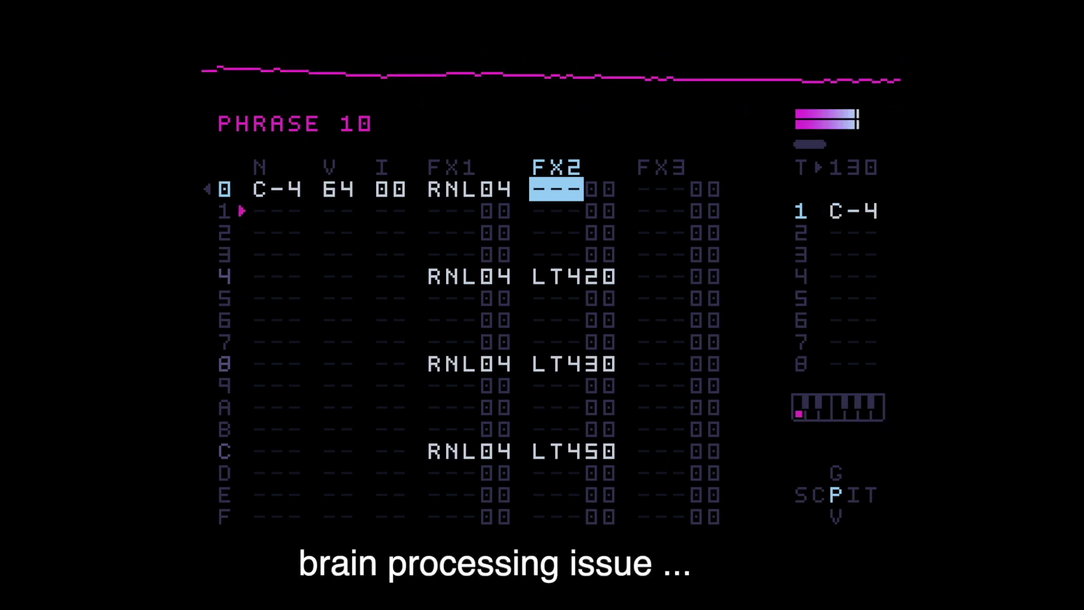
pyautogui.press('Down')
pyautogui.press('Down')
pyautogui.press('Down')
pyautogui.press('Down')
pyautogui.press('Left')
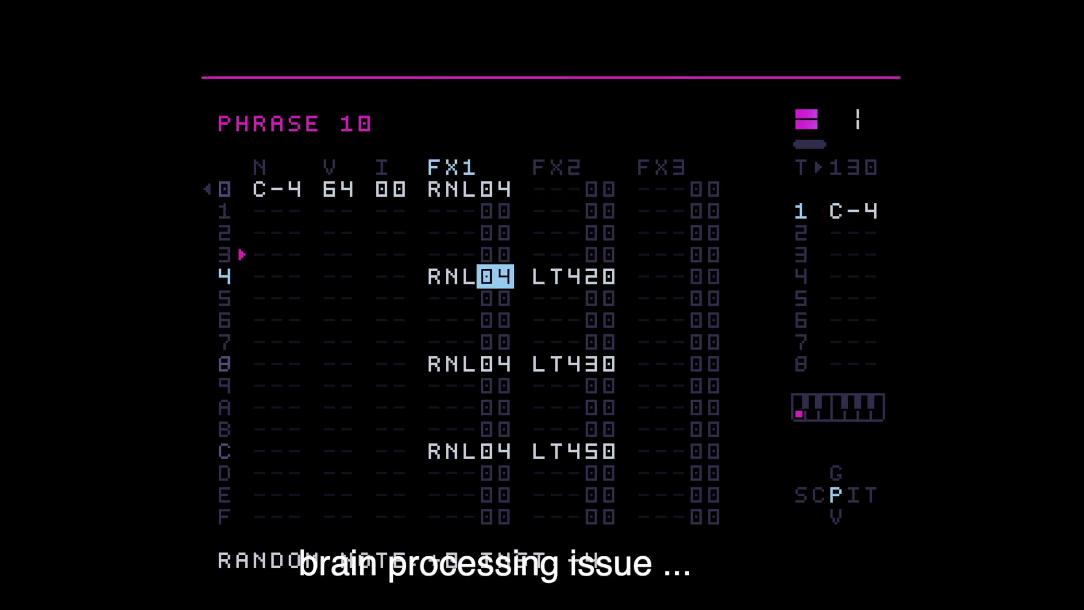
pyautogui.press('Left')
pyautogui.press('Left')
pyautogui.press('Left')
pyautogui.press('Up')
pyautogui.press('Up')
pyautogui.press('Up')
pyautogui.press('Up')
pyautogui.press('Down')
pyautogui.press('Down')
pyautogui.press('Down')
pyautogui.press('Down')
# - Enter C-4 notes on rows 4, 8 and C, then stop playback
pyautogui.press('x')
pyautogui.press('Down')
pyautogui.press('Down')
pyautogui.press('Down')
pyautogui.press('x')
pyautogui.press('Down')
pyautogui.press('Down')
pyautogui.press('Down')
pyautogui.press('Down')
pyautogui.press('x')
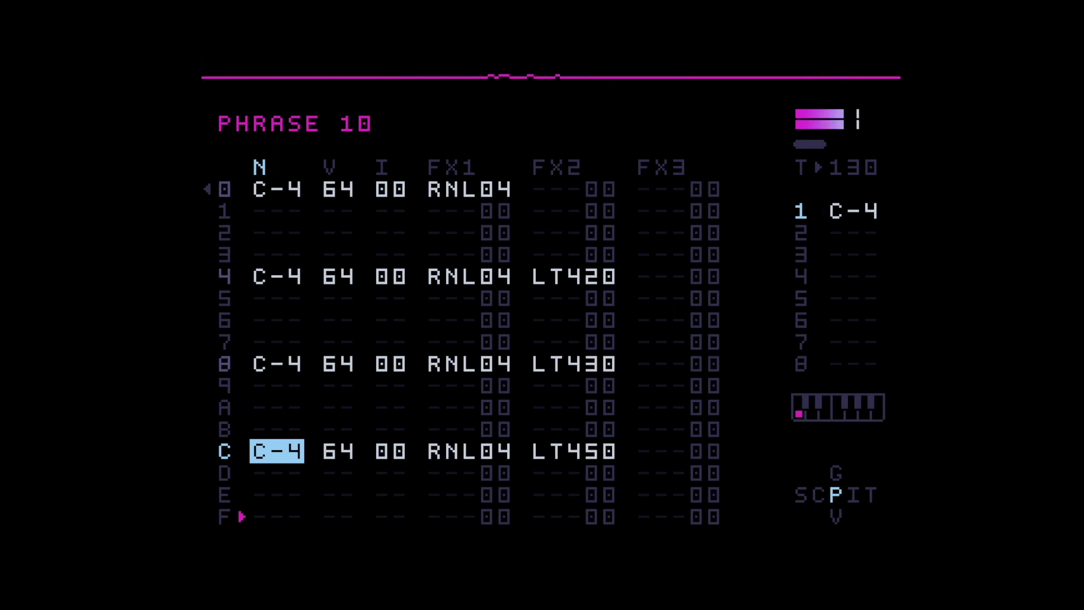
pyautogui.press('space')
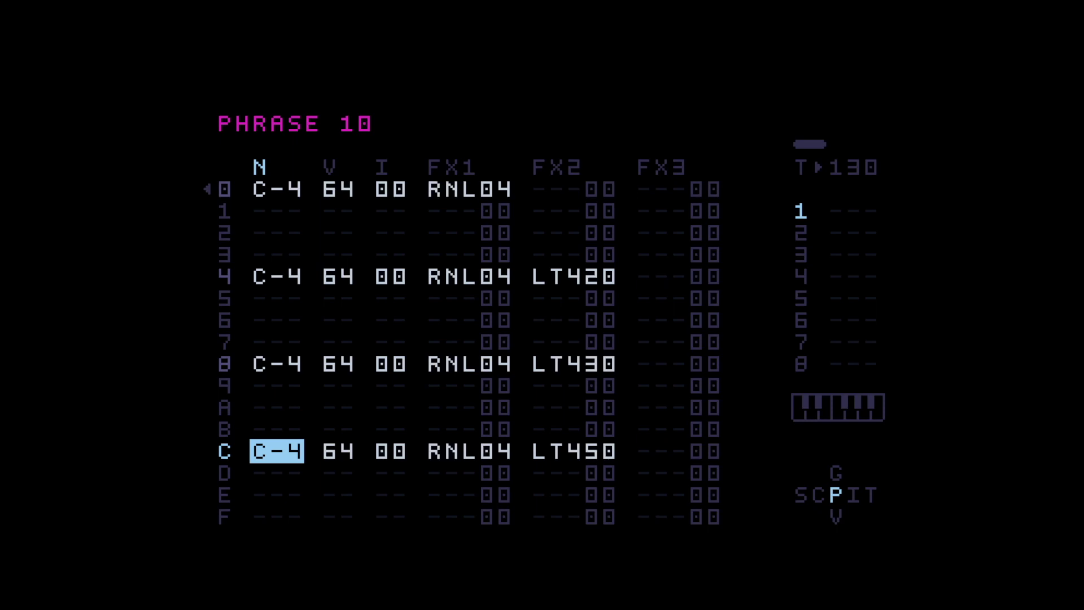
# - Put a PIT pitch command in row 0's second effect slot, clearing the test command from row 6
pyautogui.press('Right')
pyautogui.press('Right')
pyautogui.press('Right')
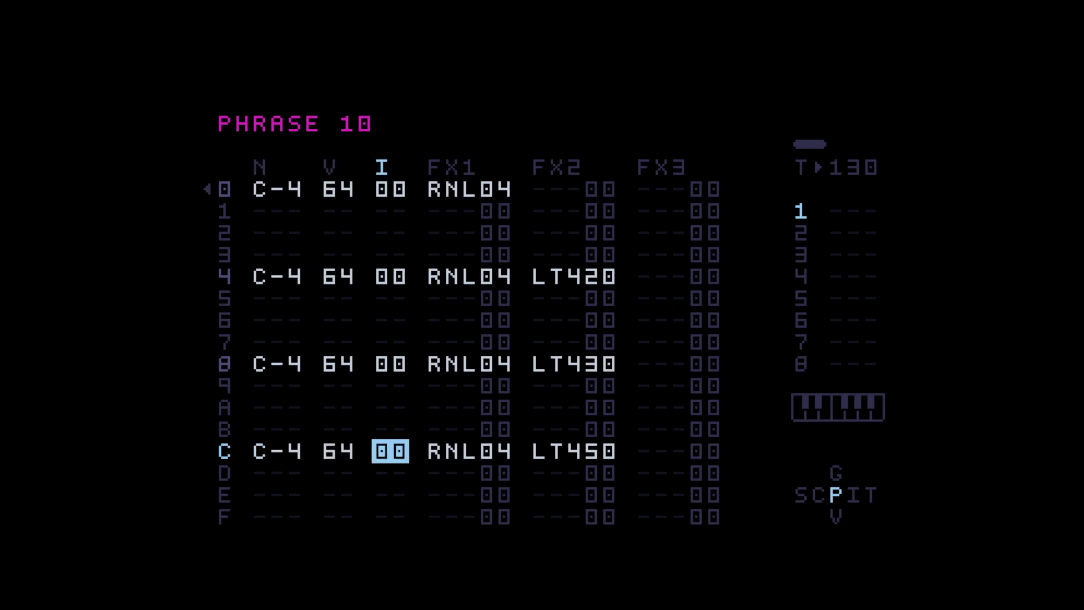
pyautogui.press('Right')
pyautogui.press('Right')
pyautogui.press('Up')
pyautogui.press('Up')
pyautogui.press('Up')
pyautogui.press('Up')
pyautogui.press('Up')
pyautogui.press('Up')
pyautogui.press('Left')
pyautogui.press('Left')
pyautogui.press('x')
pyautogui.hotkey('shift', 'x')
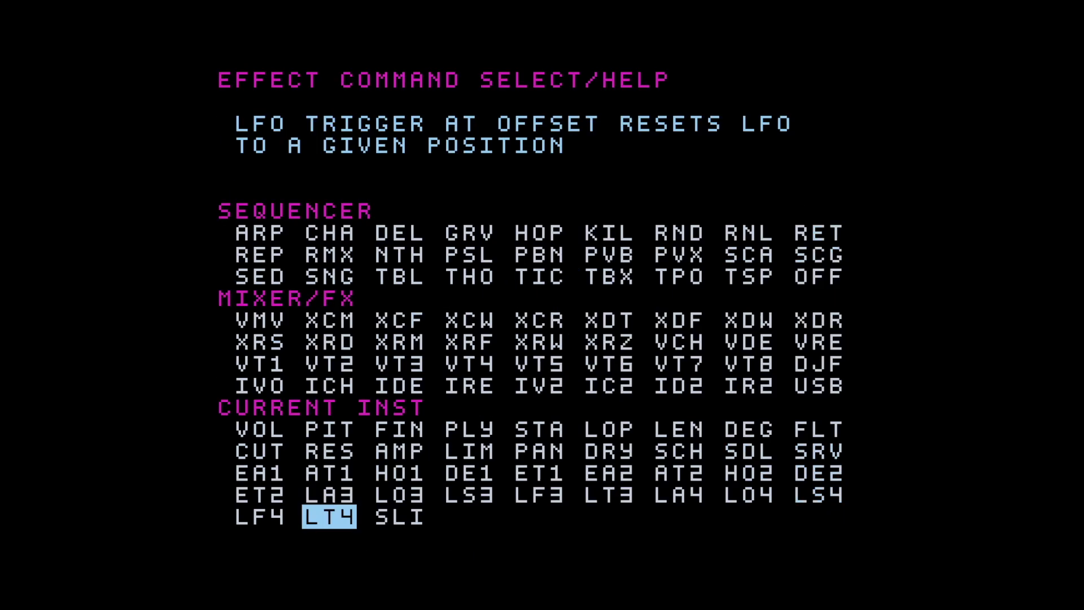
pyautogui.press('Up')
pyautogui.press('Up')
pyautogui.press('Up')
pyautogui.press('Up')
pyautogui.press('x')
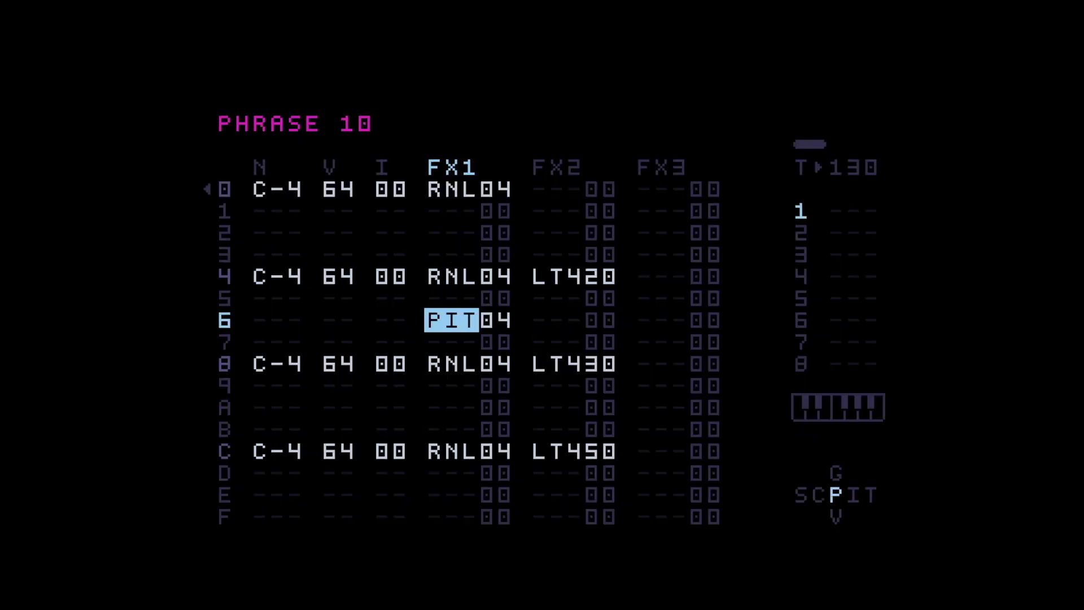
pyautogui.hotkey('z', 'x')
pyautogui.press('Right')
pyautogui.press('Right')
pyautogui.press('Right')
# - Add an RNL random-note command in row 0's third slot and set the pitch to PIT00
pyautogui.press('Up')
pyautogui.press('Up')
pyautogui.press('Up')
pyautogui.press('Up')
pyautogui.press('Up')
pyautogui.press('Up')
pyautogui.press('Left')
pyautogui.press('x')
pyautogui.press('Right')
pyautogui.press('Right')
pyautogui.press('x')
pyautogui.hotkey('shift', 'x')
pyautogui.press('Right')
pyautogui.press('Right')
pyautogui.press('Right')
pyautogui.press('Right')
pyautogui.press('Right')
pyautogui.press('Up')
pyautogui.press('Up')
pyautogui.press('Up')
pyautogui.press('Up')
pyautogui.press('Up')
pyautogui.press('Up')
pyautogui.press('Right')
pyautogui.press('Up')
pyautogui.press('x')
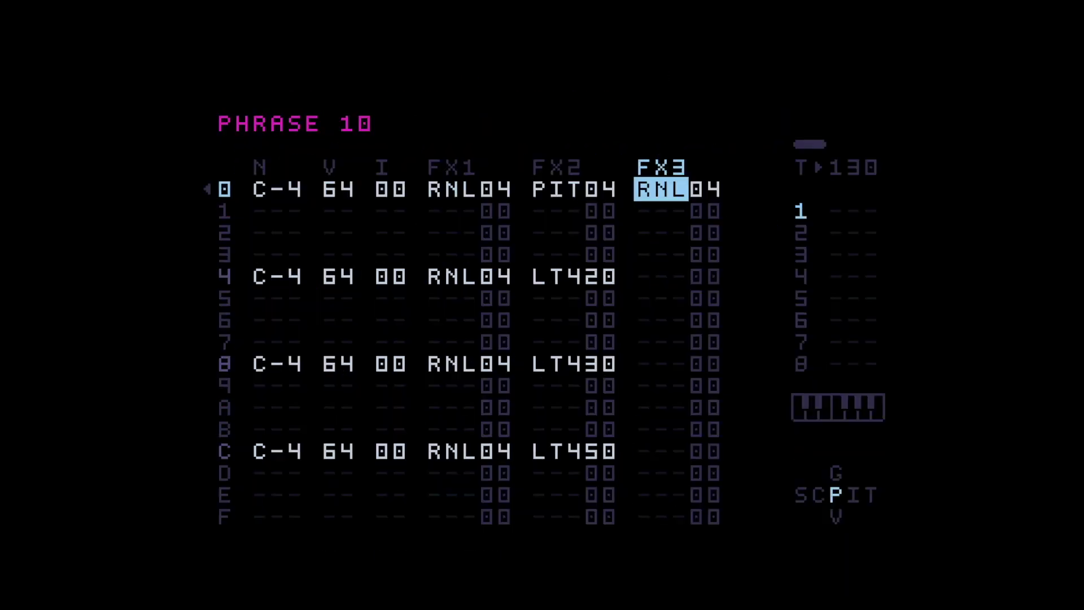
pyautogui.press('Left')
pyautogui.press('x')
pyautogui.hotkey('x', 'Down')
pyautogui.hotkey('x', 'Down')
pyautogui.hotkey('x', 'Up')
pyautogui.hotkey('x', 'Up')
# - Start playback and set row 0's random range to RNL15
pyautogui.press('space')
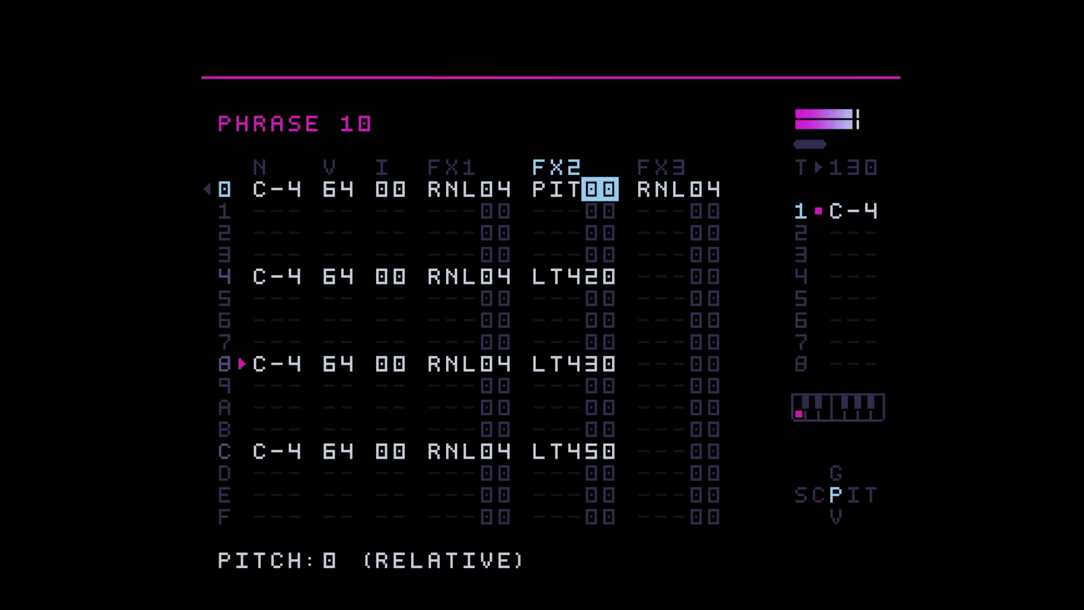
pyautogui.press('Right')
pyautogui.press('Right')
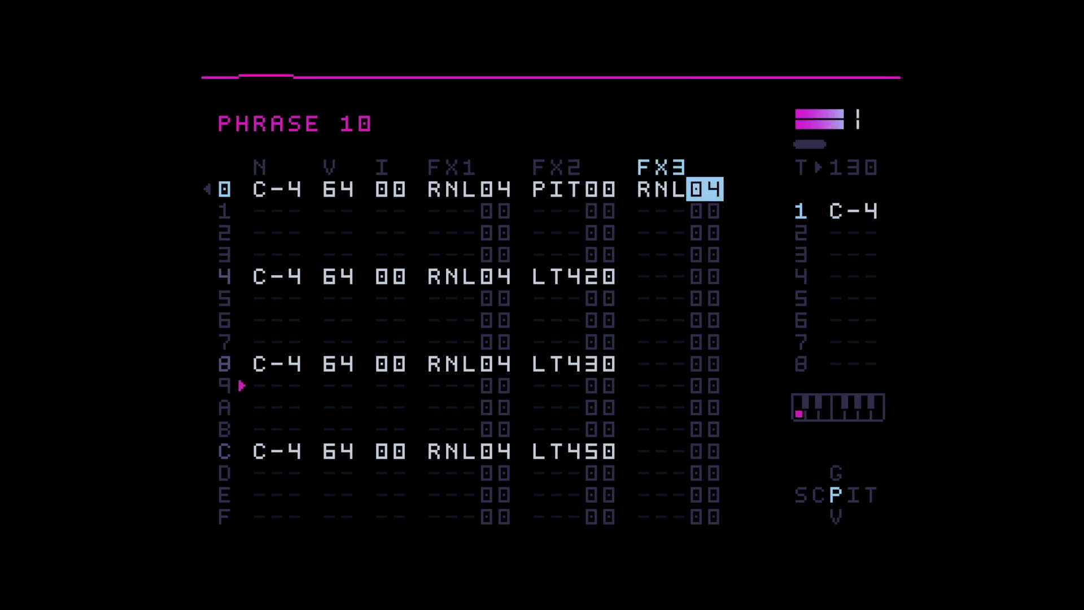
pyautogui.hotkey('x', 'Up')
pyautogui.hotkey('x', 'Down')
pyautogui.hotkey('x', 'Right')
pyautogui.hotkey('x', 'Up')
pyautogui.press('Left')
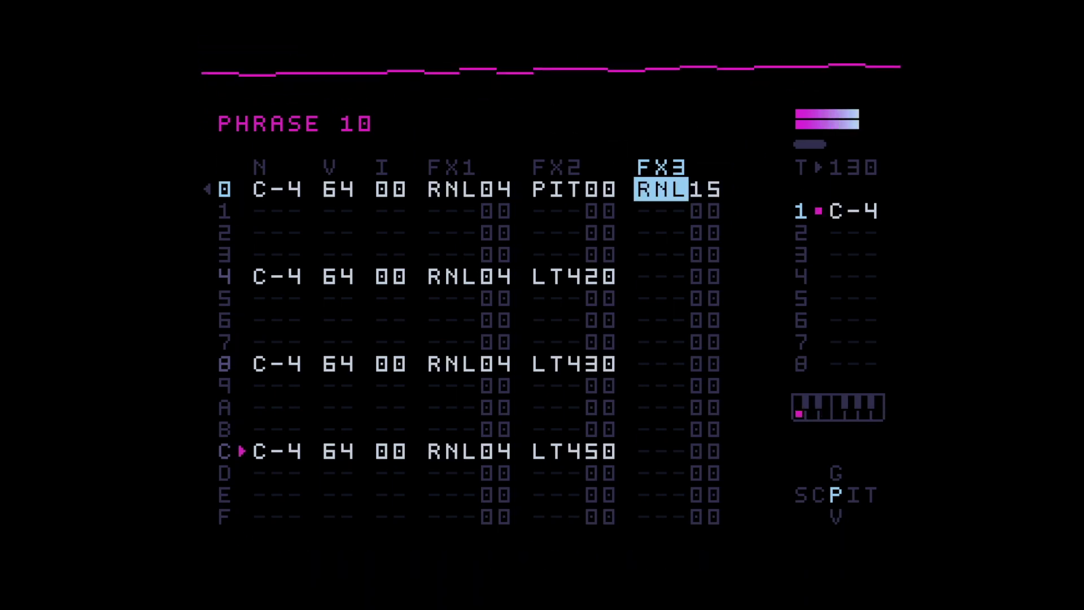
pyautogui.press('Left')
pyautogui.press('Left')
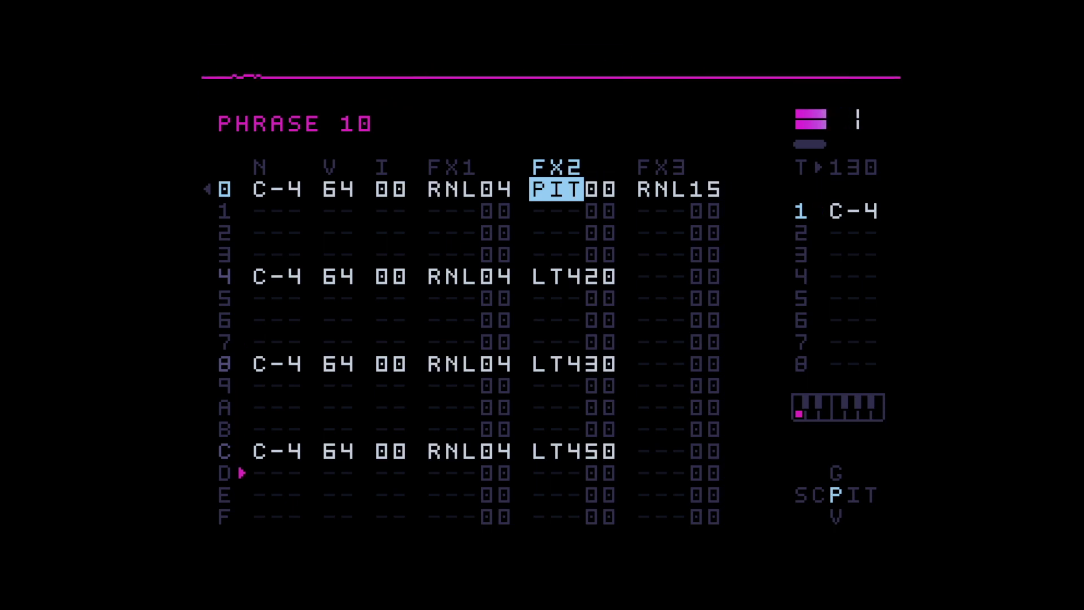
# - Copy PIT00 and RNL15 onto row 5, and put PIT00 in both spare slots of row 9
pyautogui.press('Down')
pyautogui.press('Down')
pyautogui.press('Down')
pyautogui.press('Down')
pyautogui.press('Down')
pyautogui.press('x')
pyautogui.press('Right')
pyautogui.press('Right')
pyautogui.press('Up')
pyautogui.press('Up')
pyautogui.press('Up')
pyautogui.press('Up')
pyautogui.press('Up')
pyautogui.press('Down')
pyautogui.press('Down')
pyautogui.press('Down')
pyautogui.press('Down')
pyautogui.press('Down')
pyautogui.press('x')
pyautogui.press('Left')
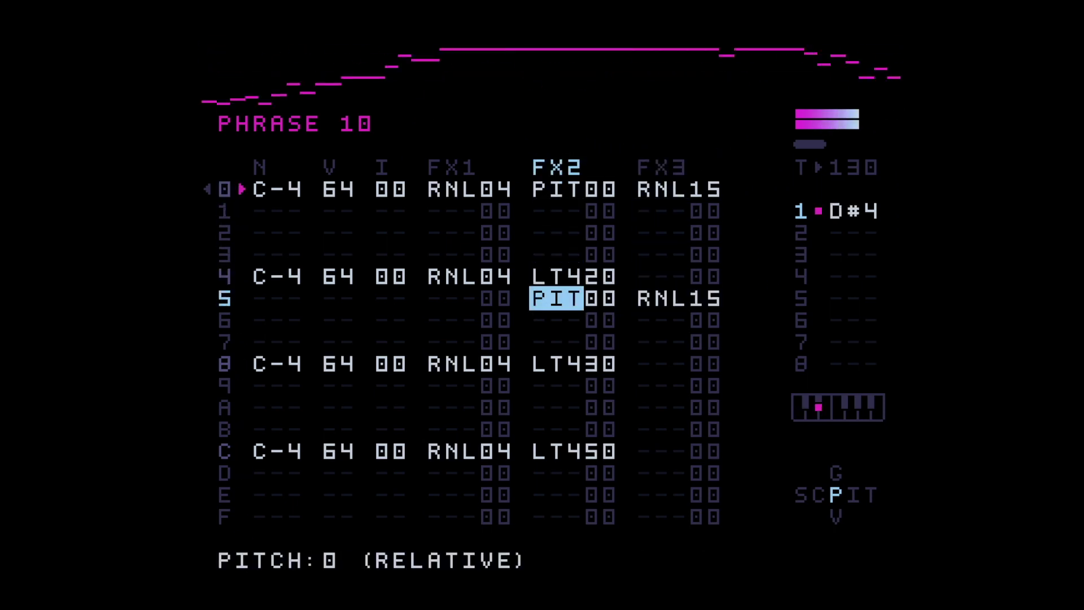
pyautogui.press('Down')
pyautogui.press('Down')
pyautogui.press('Down')
pyautogui.press('Down')
pyautogui.press('x')
pyautogui.press('Right')
pyautogui.press('Right')
pyautogui.press('x')
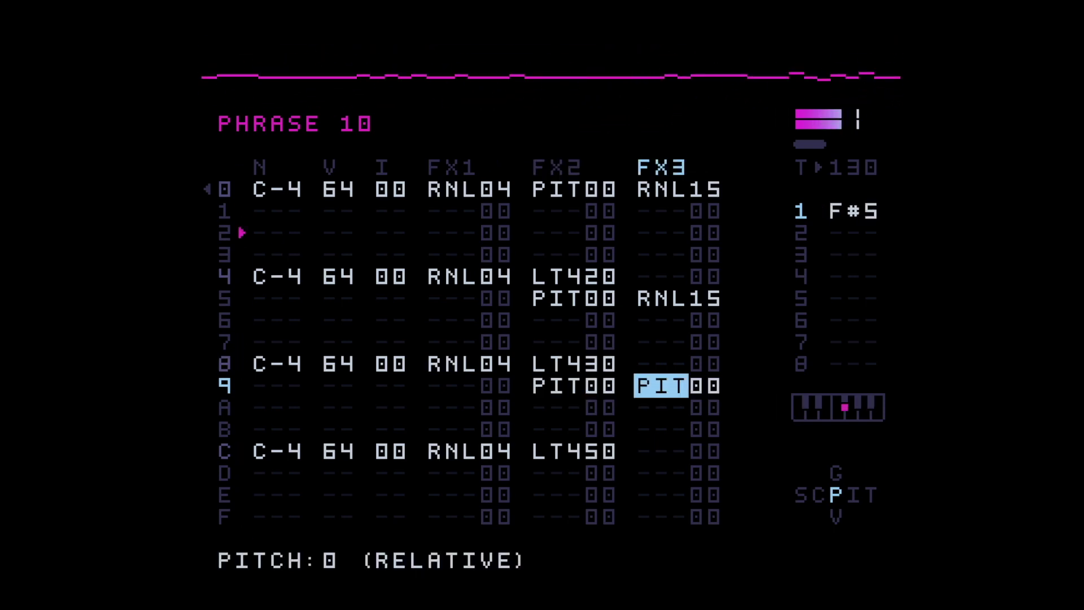
# - Place a RET retrigger in row A's first effect slot, set to every 2 ticks (RET02)
pyautogui.press('Left')
pyautogui.hotkey('shift', 'x')
pyautogui.press('Right')
pyautogui.press('Right')
pyautogui.press('Right')
pyautogui.press('Right')
pyautogui.press('Up')
pyautogui.press('Up')
pyautogui.press('Up')
pyautogui.press('Up')
pyautogui.press('Up')
pyautogui.press('Up')
pyautogui.press('Up')
pyautogui.press('Right')
pyautogui.press('Right')
pyautogui.press('Right')
pyautogui.press('x')
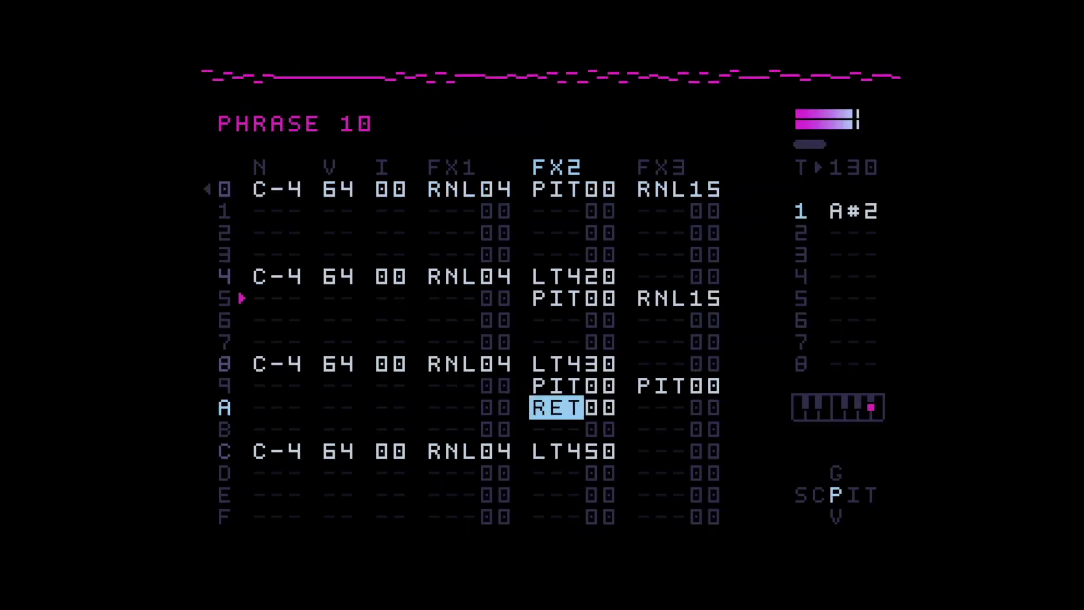
pyautogui.hotkey('z', 'x')
pyautogui.press('Left')
pyautogui.press('x')
pyautogui.press('Right')
pyautogui.hotkey('x', 'Right')
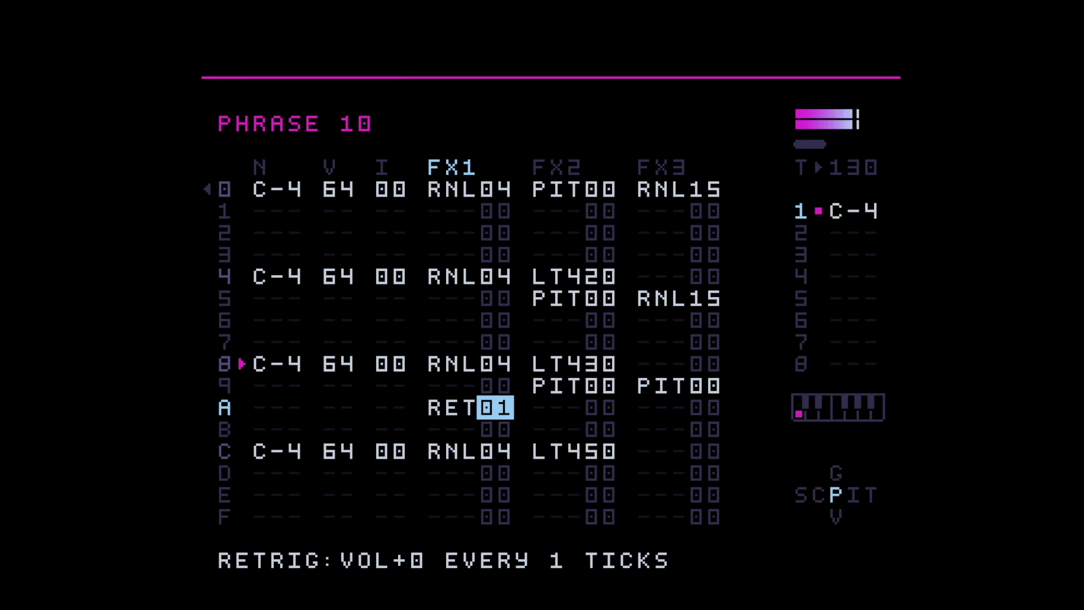
pyautogui.hotkey('x', 'Right')
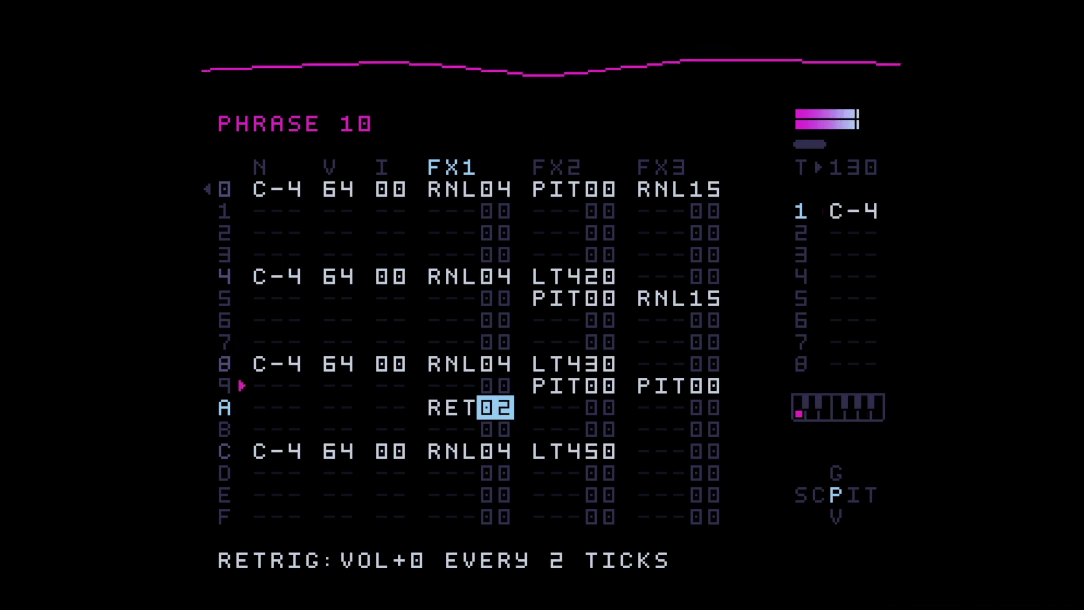
# - Add a CHA chance command with value 52 in row A's second slot, then stop playback
pyautogui.press('Right')
pyautogui.hotkey('shift', 'x')
pyautogui.press('Right')
pyautogui.press('Left')
pyautogui.press('Down')
pyautogui.press('Left')
pyautogui.press('Left')
pyautogui.press('Up')
pyautogui.press('Left')
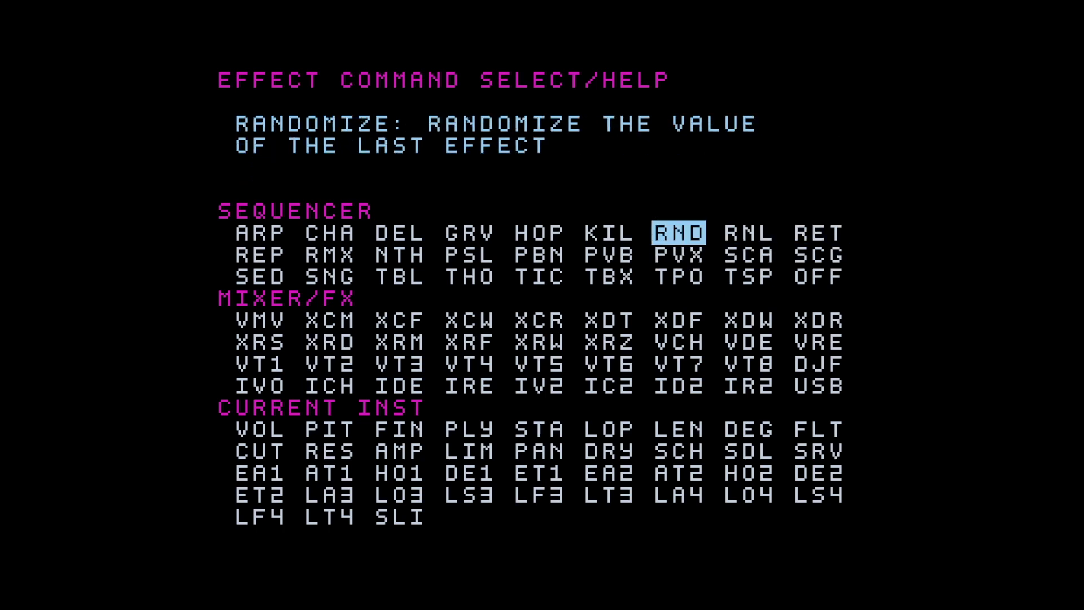
pyautogui.press('Left')
pyautogui.press('Left')
pyautogui.press('Left')
pyautogui.press('Left')
pyautogui.press('Right')
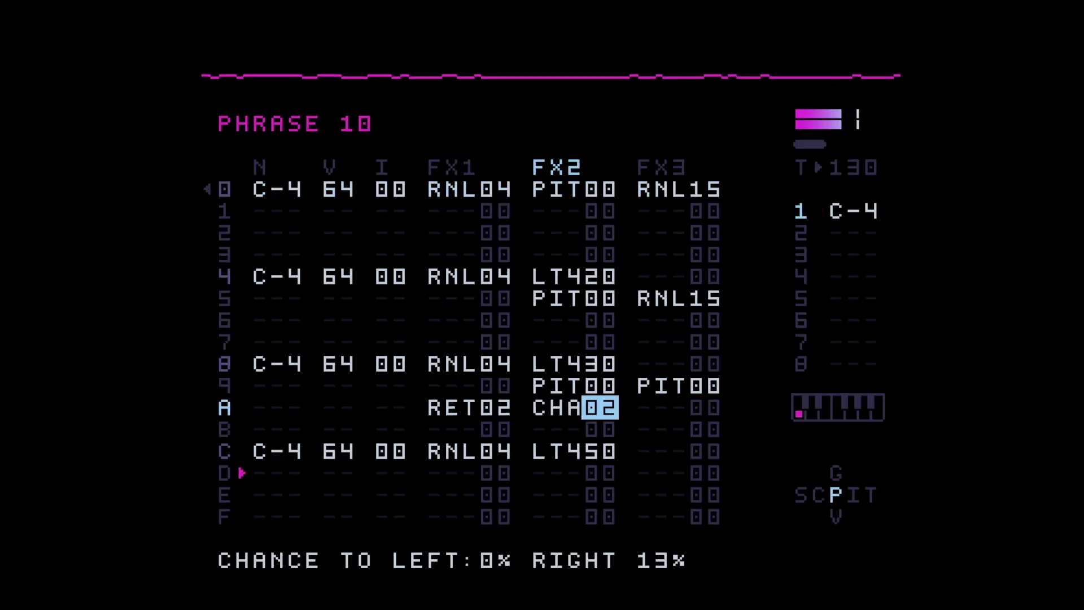
pyautogui.hotkey('x', 'Up')
pyautogui.hotkey('x', 'Up')
pyautogui.hotkey('x', 'Up')
pyautogui.hotkey('x', 'Up')
pyautogui.hotkey('x', 'Up')
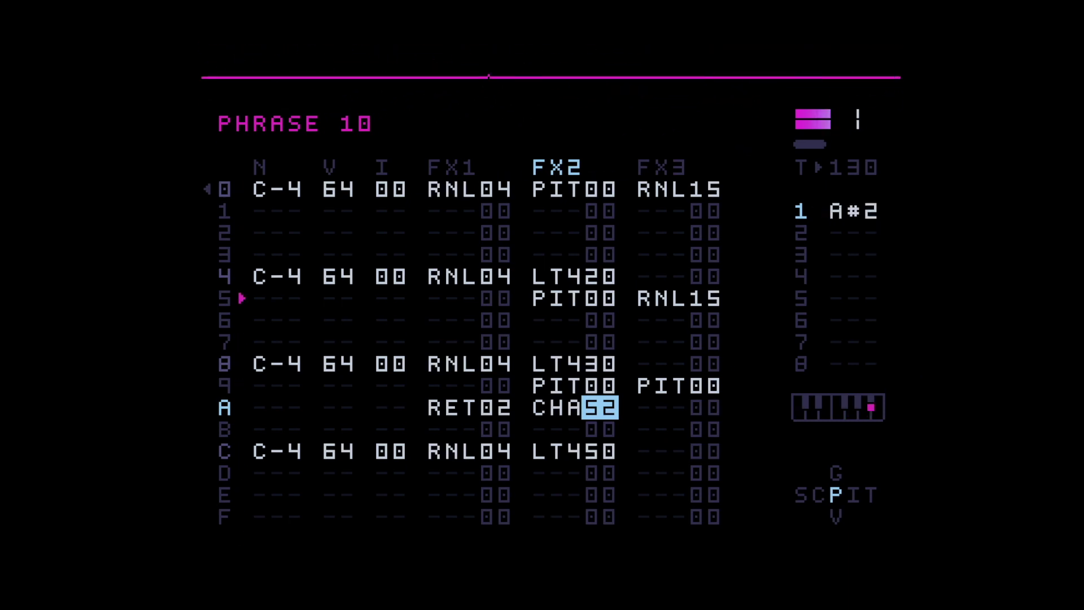
pyautogui.press('space')
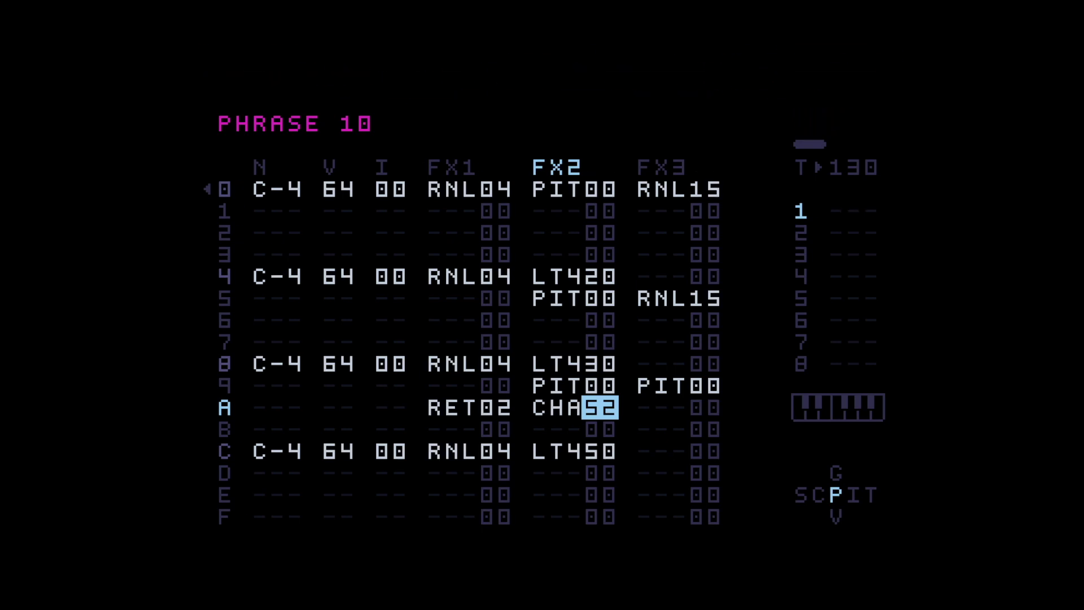
# - Play phrase 10 from row 0 to hear the randomized notes, then stop it
pyautogui.press('Up')
pyautogui.press('Up')
pyautogui.press('Up')
pyautogui.press('Up')
pyautogui.press('Up')
pyautogui.press('Up')
pyautogui.press('Up')
pyautogui.press('Up')
pyautogui.press('Up')
pyautogui.press('Up')
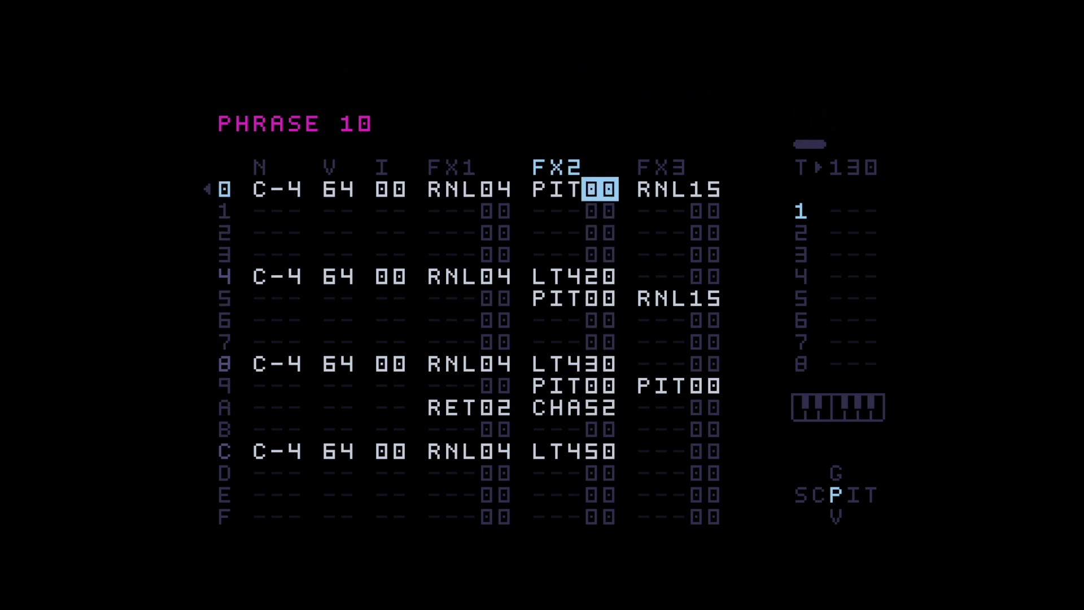
pyautogui.press('space')
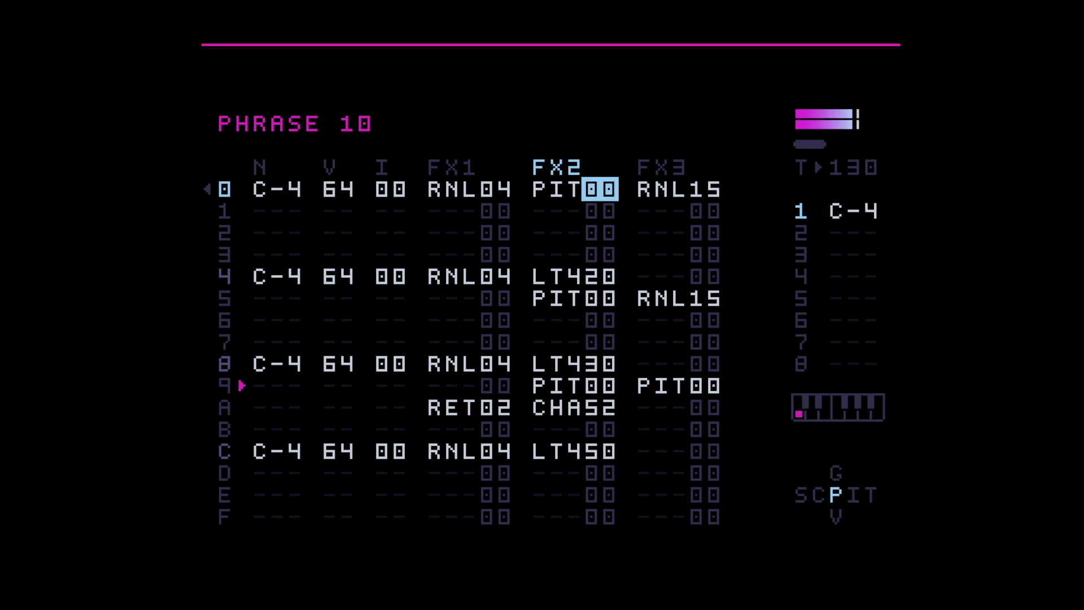
pyautogui.press('space')
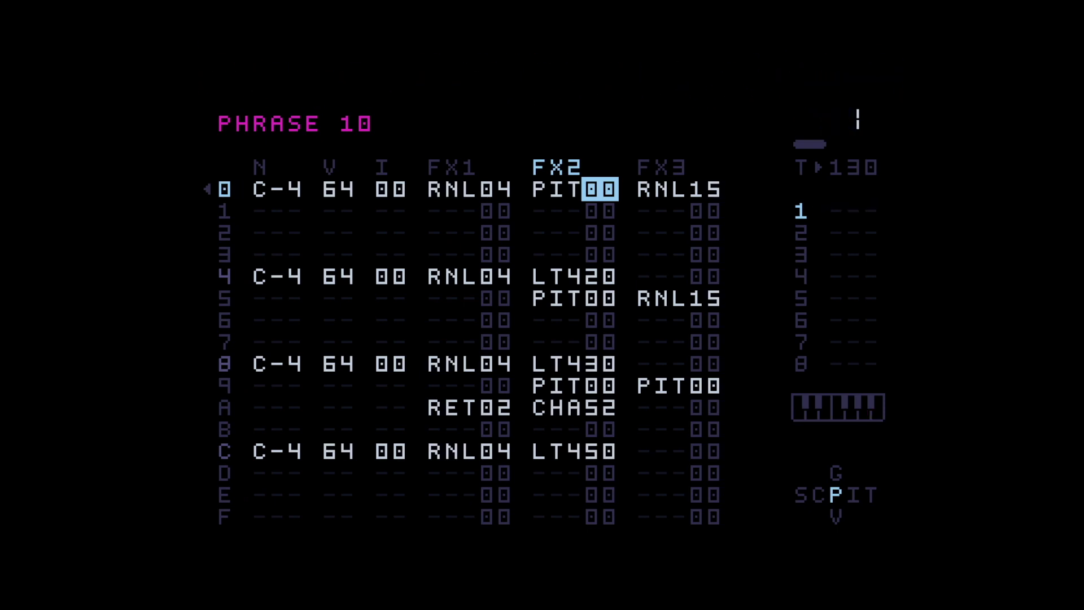